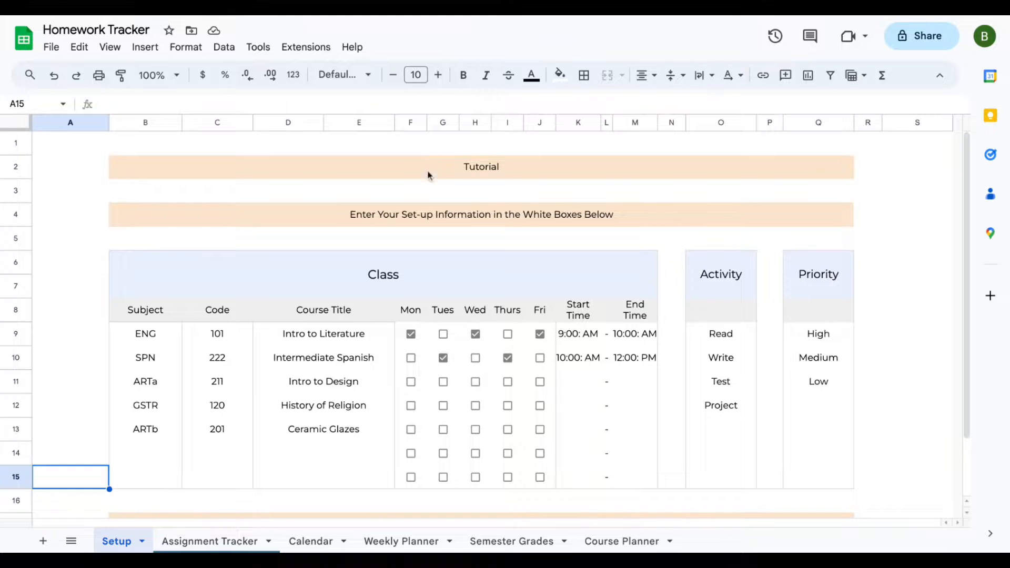
# - Look through the Setup, Assignment Tracker, Calendar and Weekly Planner sheets of the homework tracker
pyautogui.scroll(-1, 397, 444)
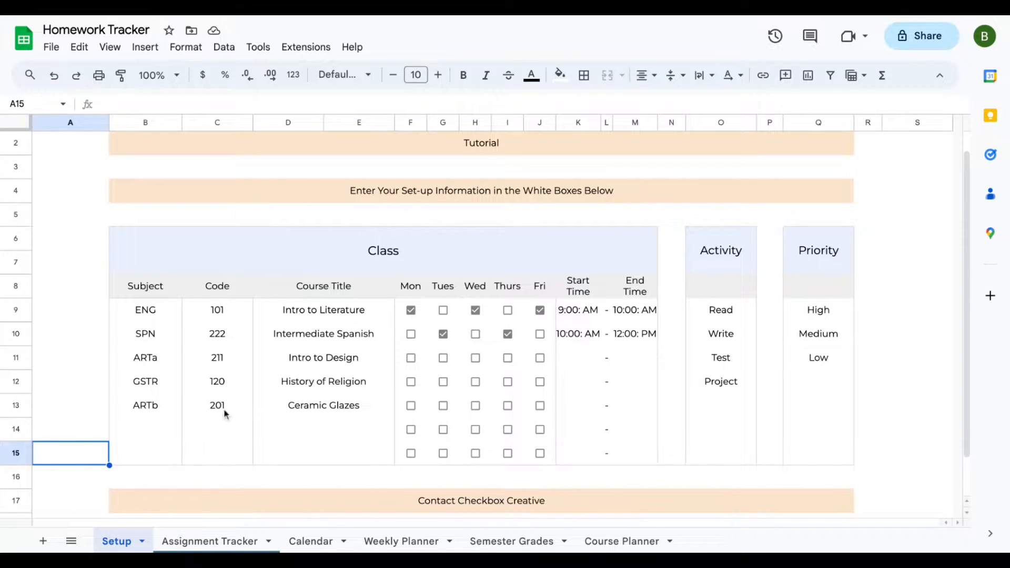
pyautogui.click(195, 542)
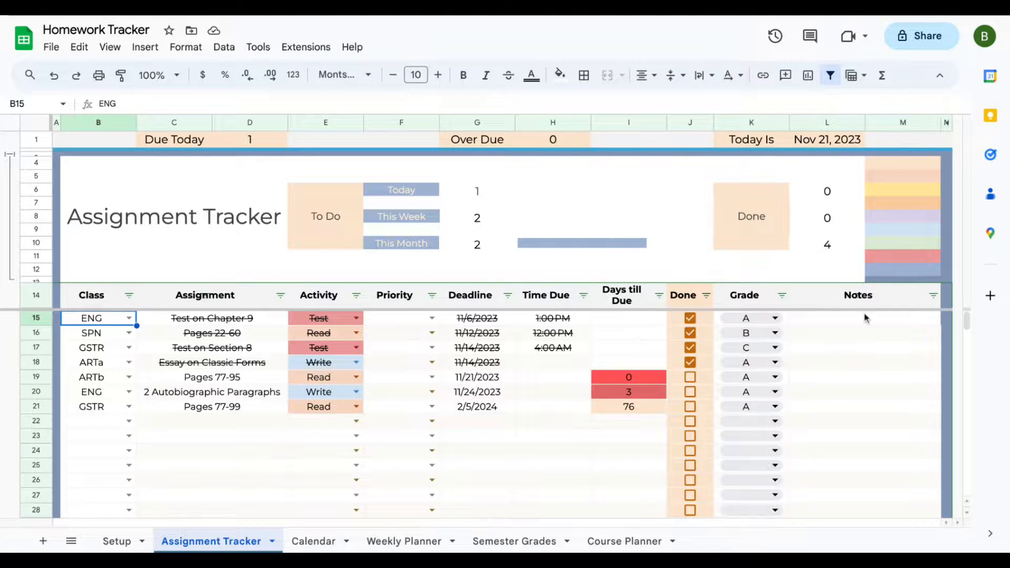
pyautogui.click(314, 542)
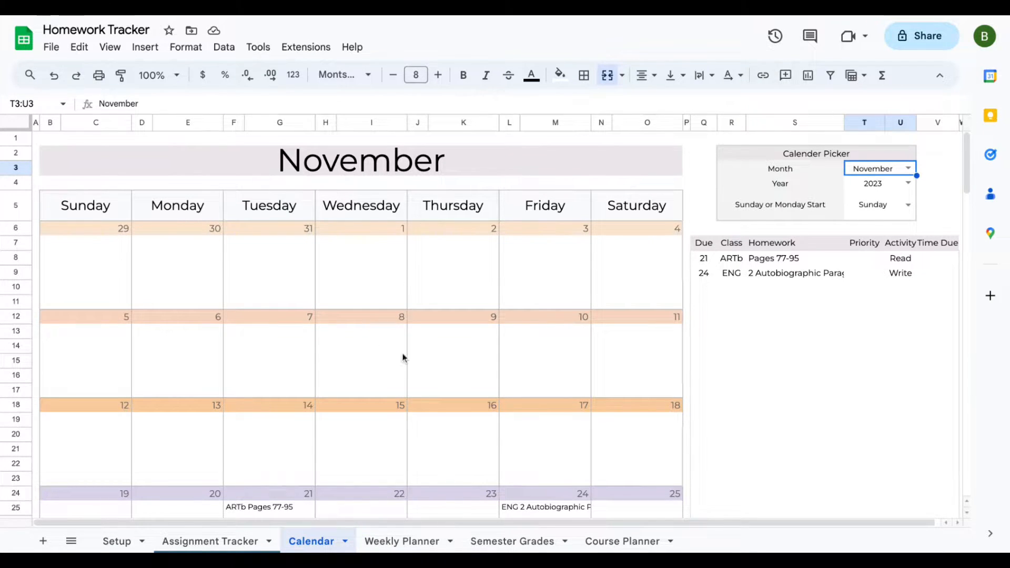
pyautogui.scroll(-3, 403, 358)
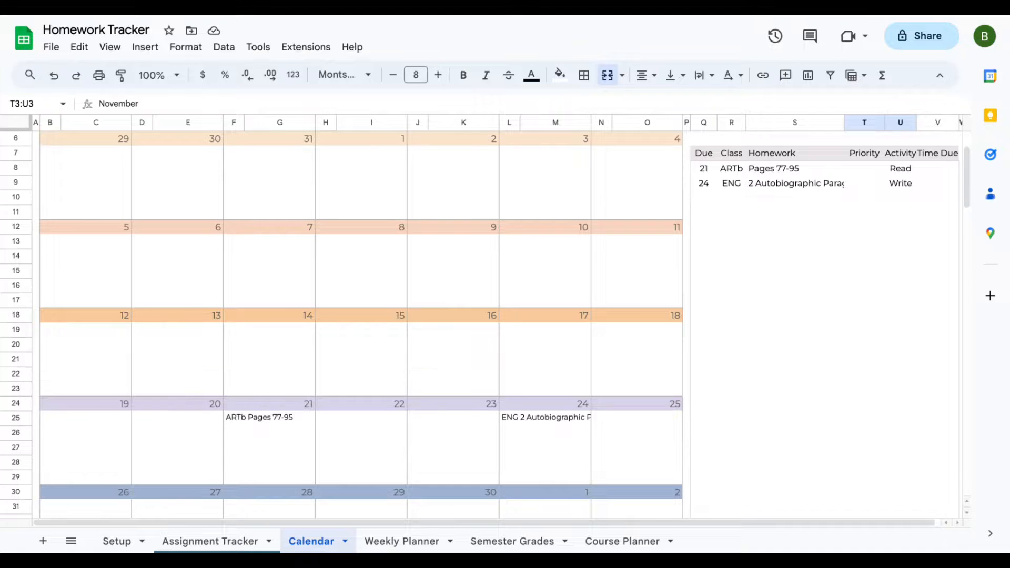
pyautogui.scroll(3, 459, 240)
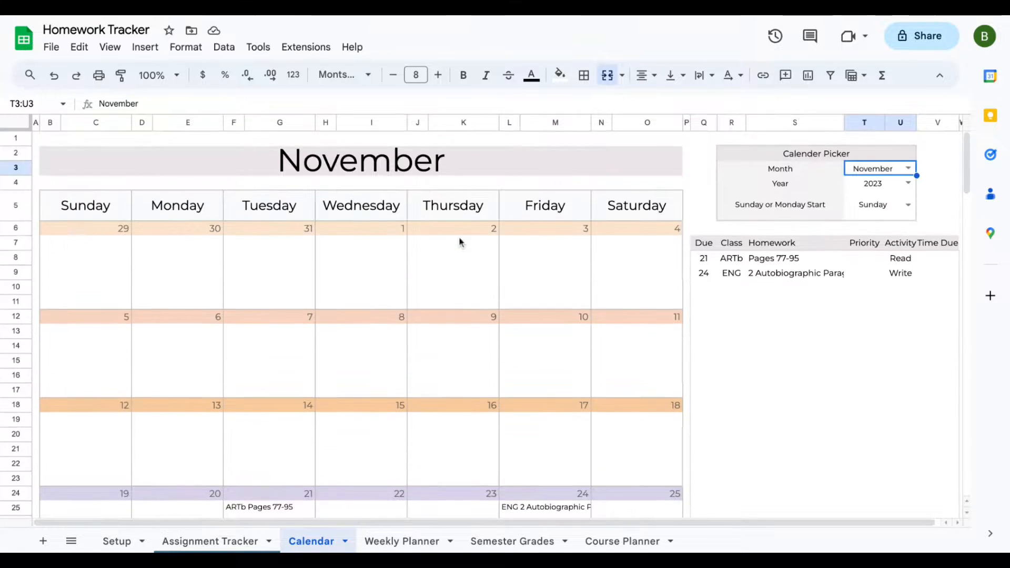
pyautogui.click(388, 539)
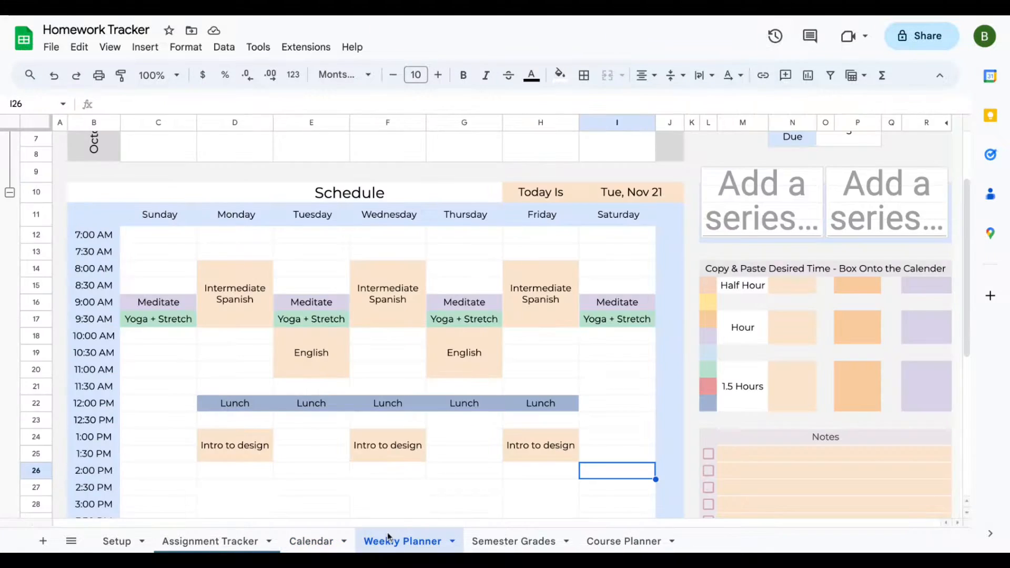
pyautogui.scroll(-1, 401, 351)
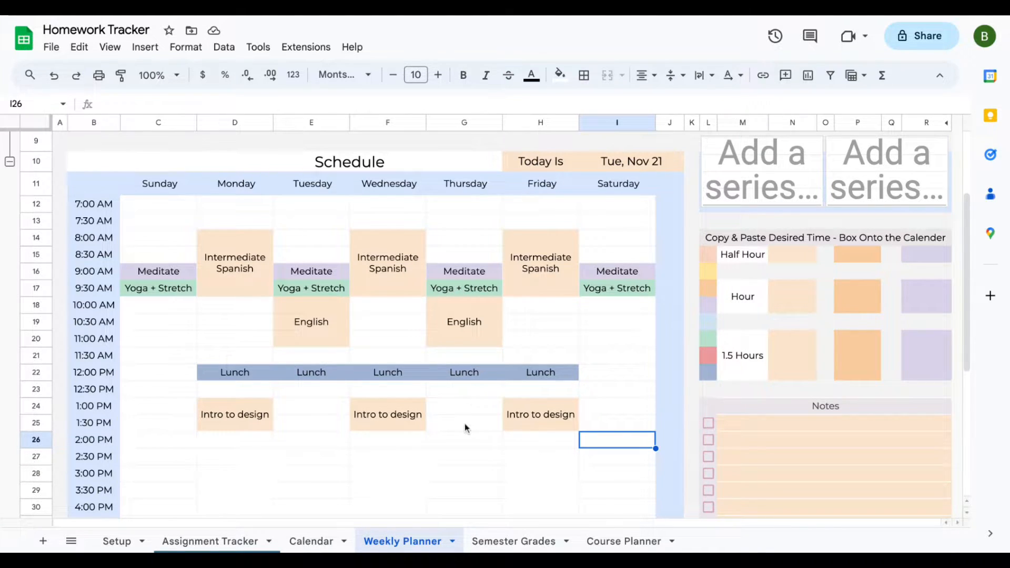
# - Look over the grade summaries on the Semester Grades sheet and the semester tables on the Course Planner sheet
pyautogui.click(497, 541)
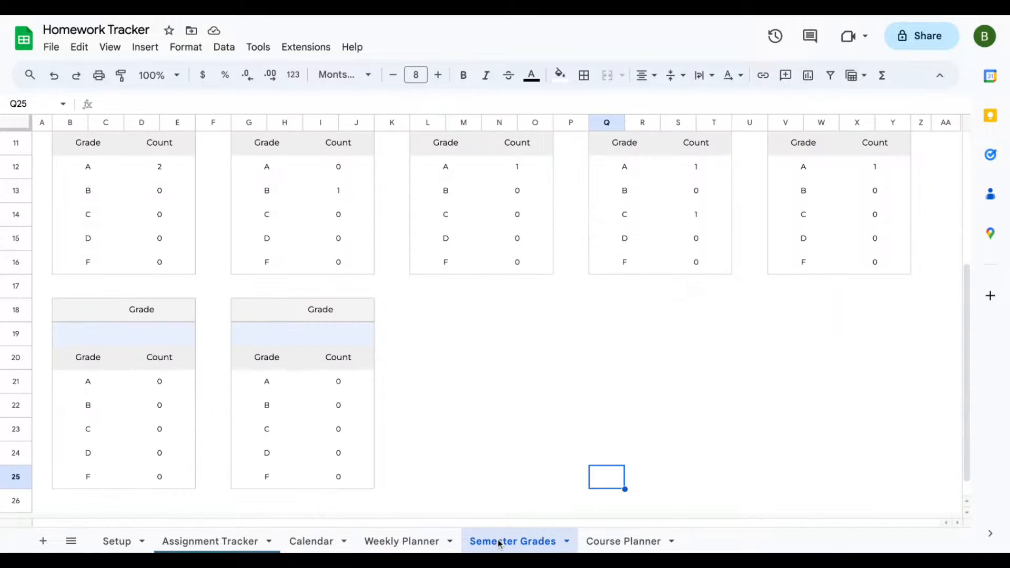
pyautogui.scroll(4, 487, 433)
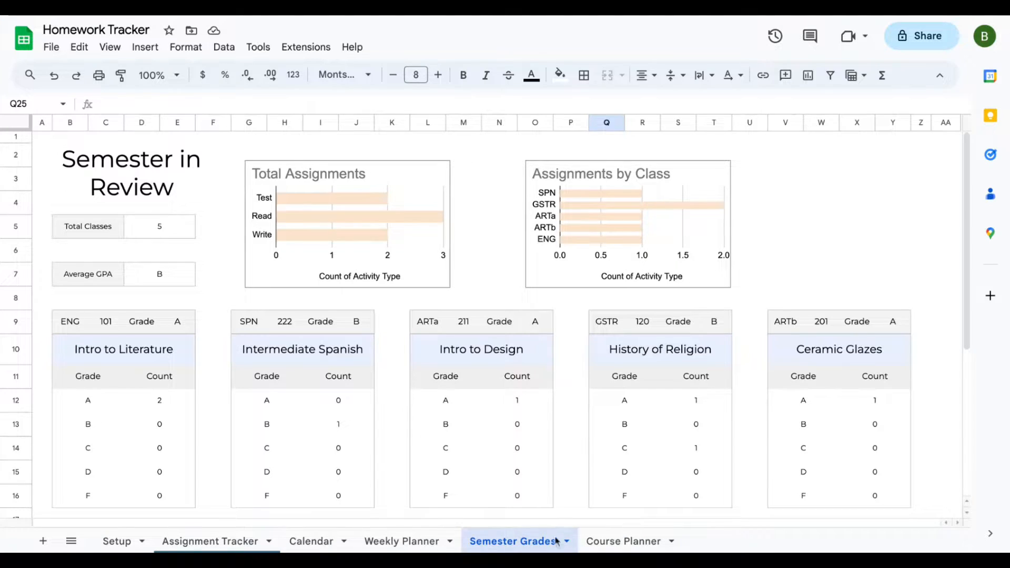
pyautogui.click(624, 541)
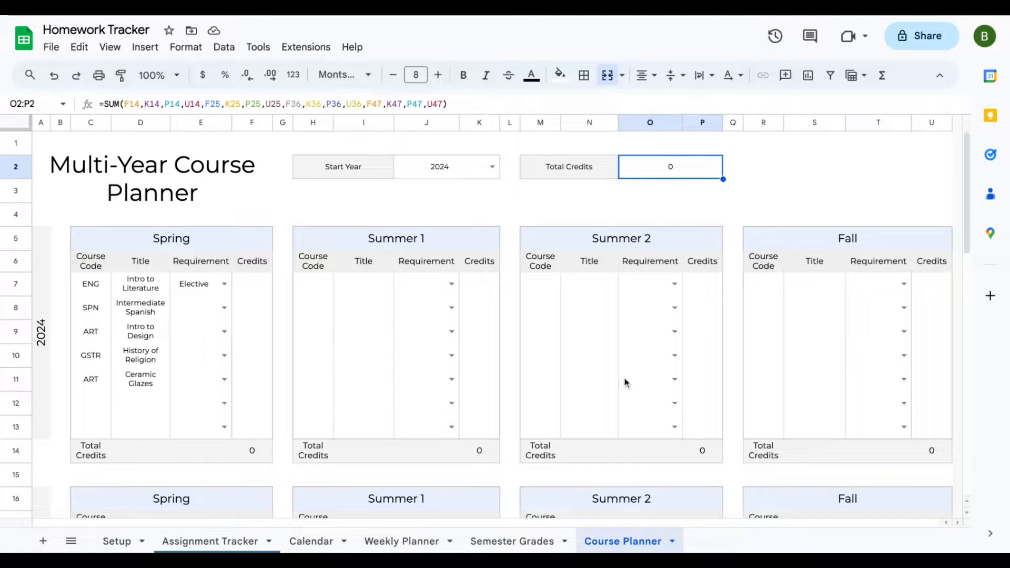
pyautogui.scroll(-2, 625, 382)
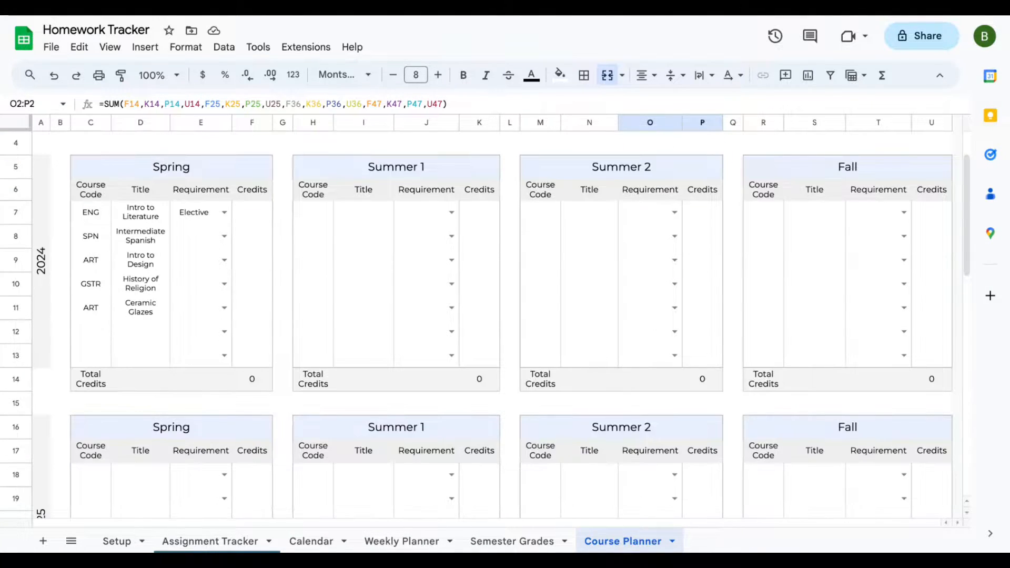
pyautogui.scroll(-5, 621, 406)
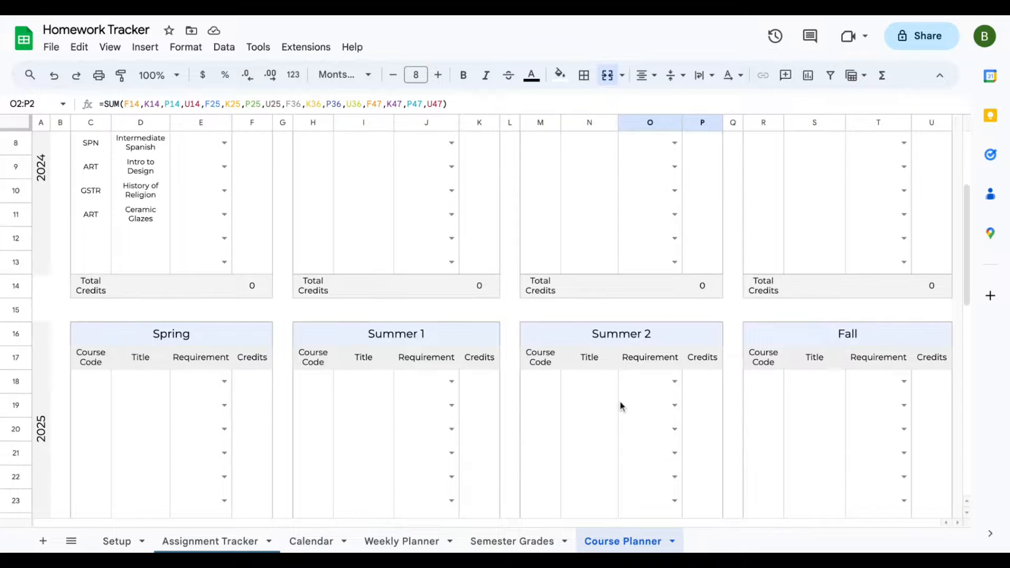
pyautogui.scroll(-3, 621, 406)
pyautogui.scroll(2, 621, 406)
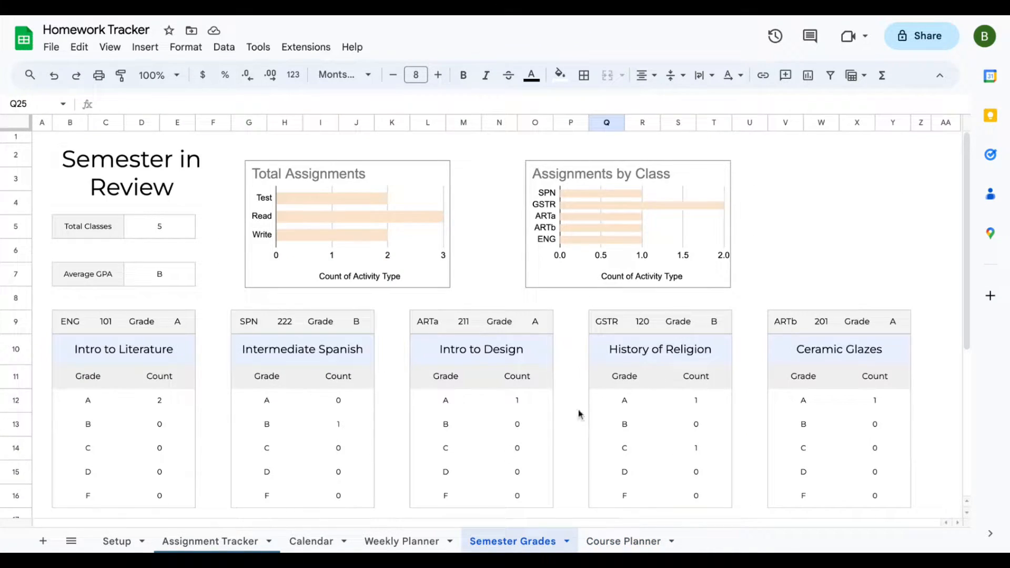
# - Return to the Setup sheet and highlight the Subject cells of the Class table to review the abbreviations
pyautogui.click(115, 542)
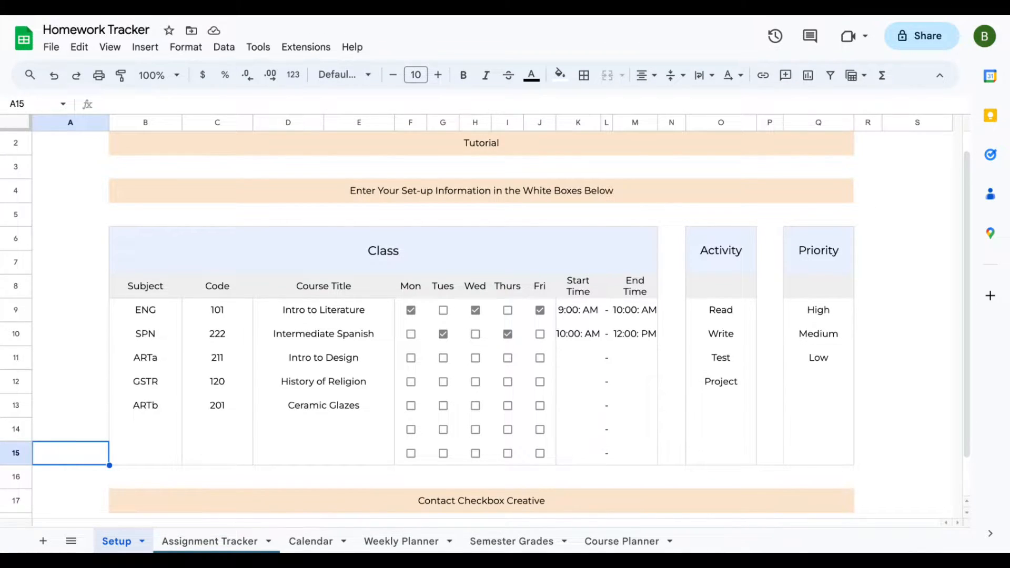
pyautogui.click(166, 312)
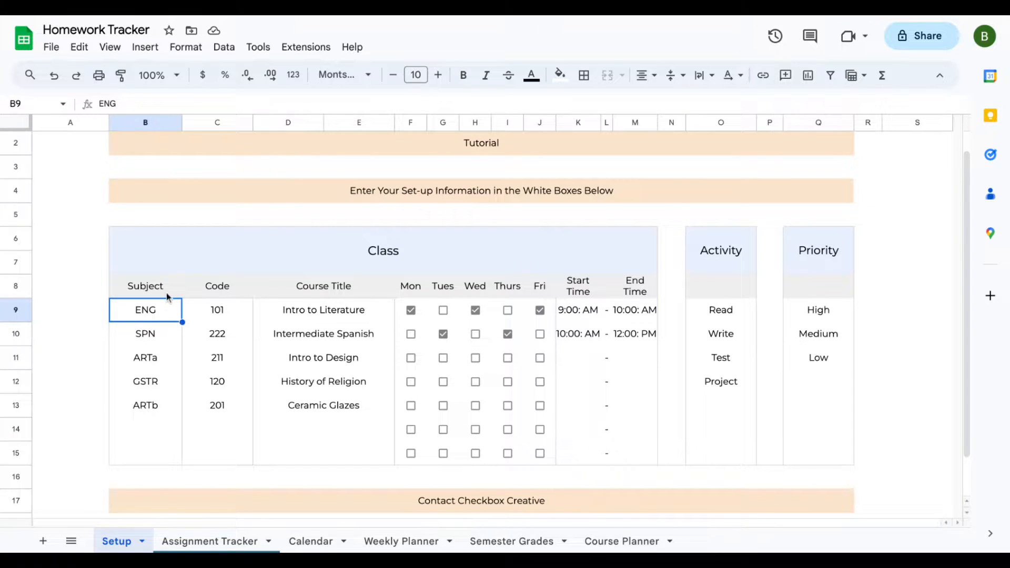
pyautogui.hotkey('shift', 'Down')
pyautogui.hotkey('shift', 'Down')
pyautogui.hotkey('shift', 'Down')
pyautogui.hotkey('shift', 'Down')
pyautogui.hotkey('shift', 'Down')
pyautogui.hotkey('shift', 'Down')
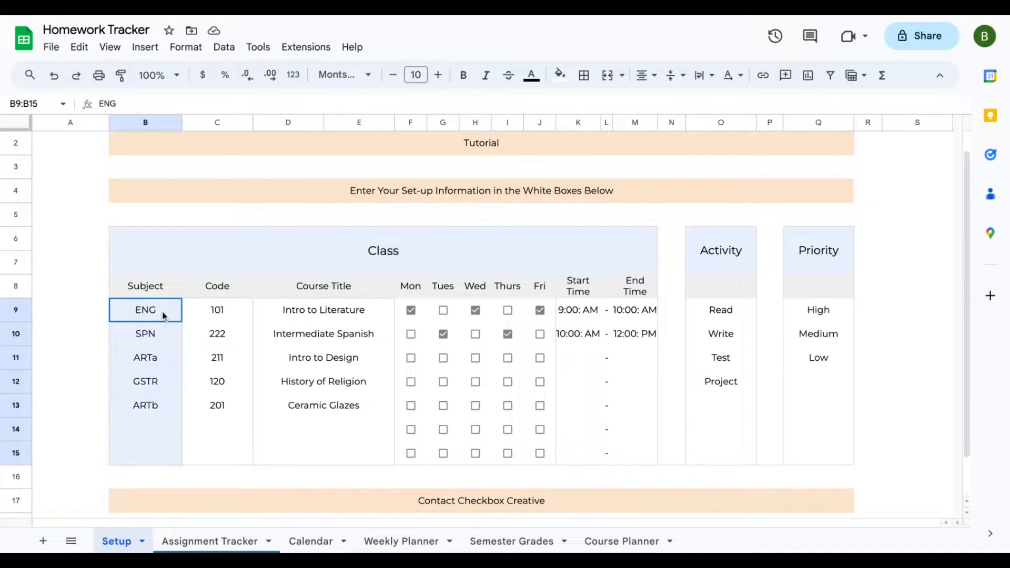
pyautogui.click(239, 315)
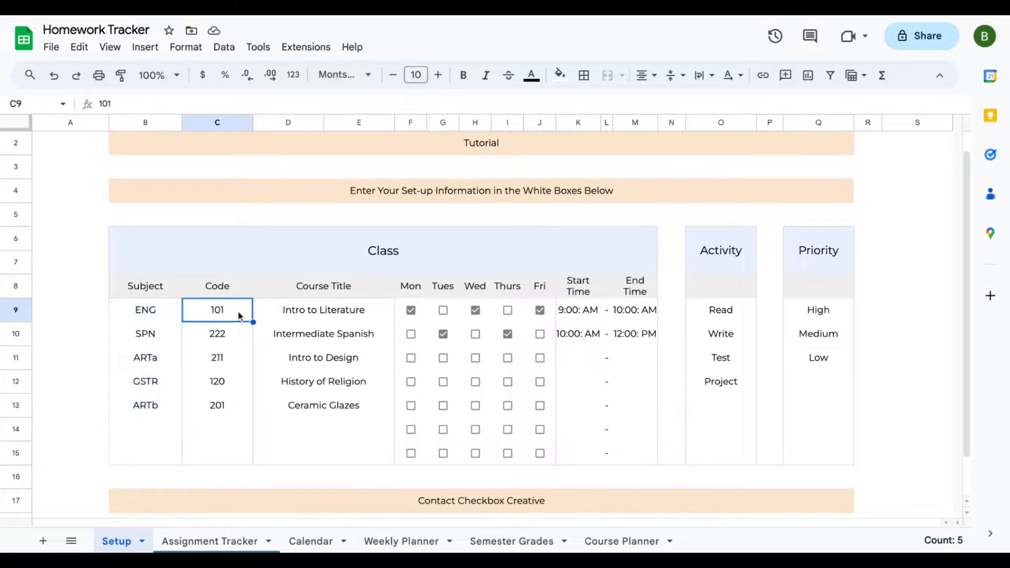
pyautogui.click(158, 315)
pyautogui.hotkey('shift', 'Down')
pyautogui.hotkey('shift', 'Down')
pyautogui.hotkey('shift', 'Down')
pyautogui.hotkey('shift', 'Down')
pyautogui.hotkey('shift', 'Down')
pyautogui.hotkey('shift', 'Down')
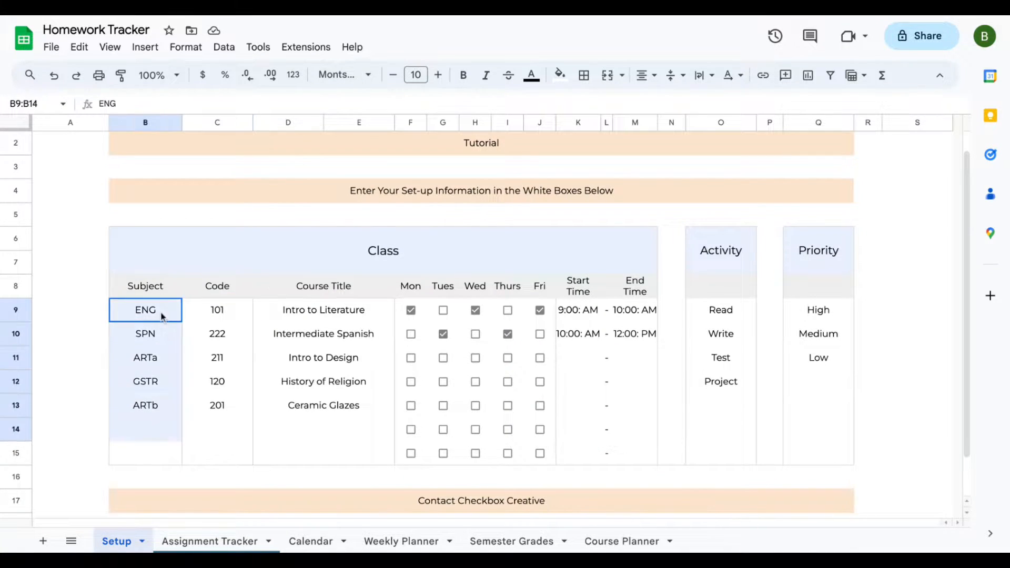
# - Check the Class choices offered for the first assignment in the Assignment Tracker, leaving the entry as is
pyautogui.click(209, 546)
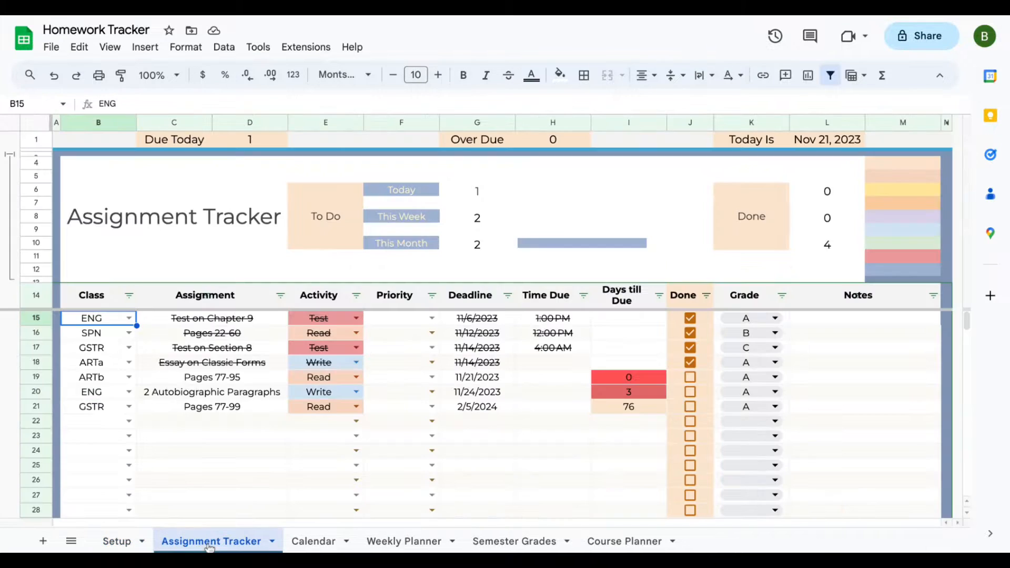
pyautogui.click(129, 319)
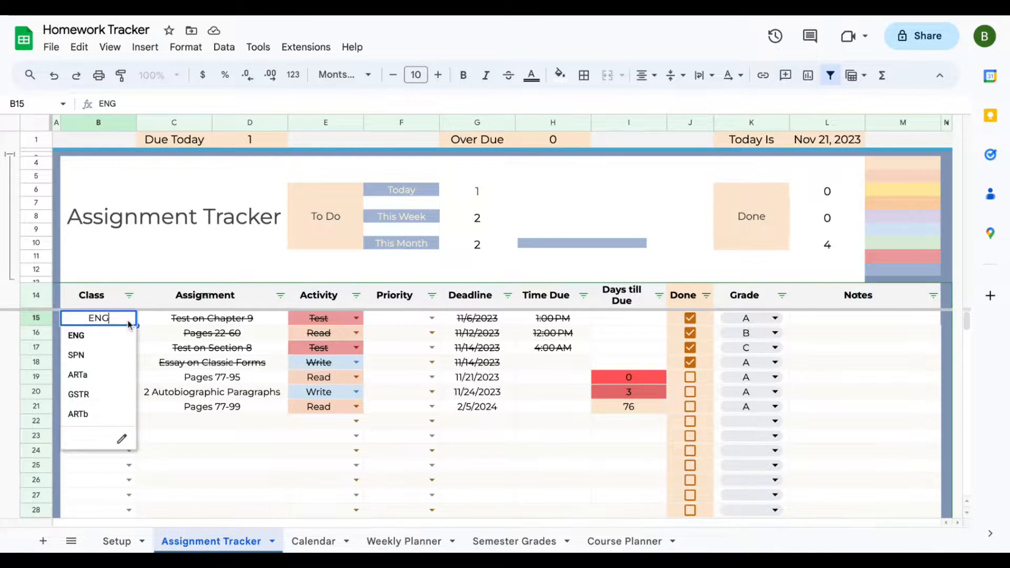
pyautogui.click(167, 440)
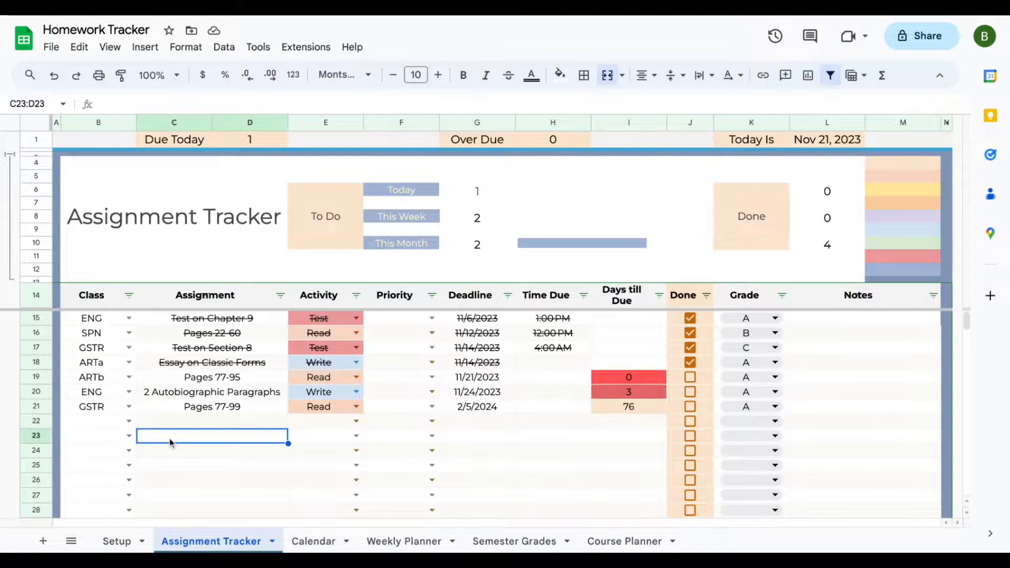
# - Go back to the Setup sheet and compare the subject entries for the two art classes, ARTa and ARTb
pyautogui.click(118, 541)
pyautogui.click(172, 312)
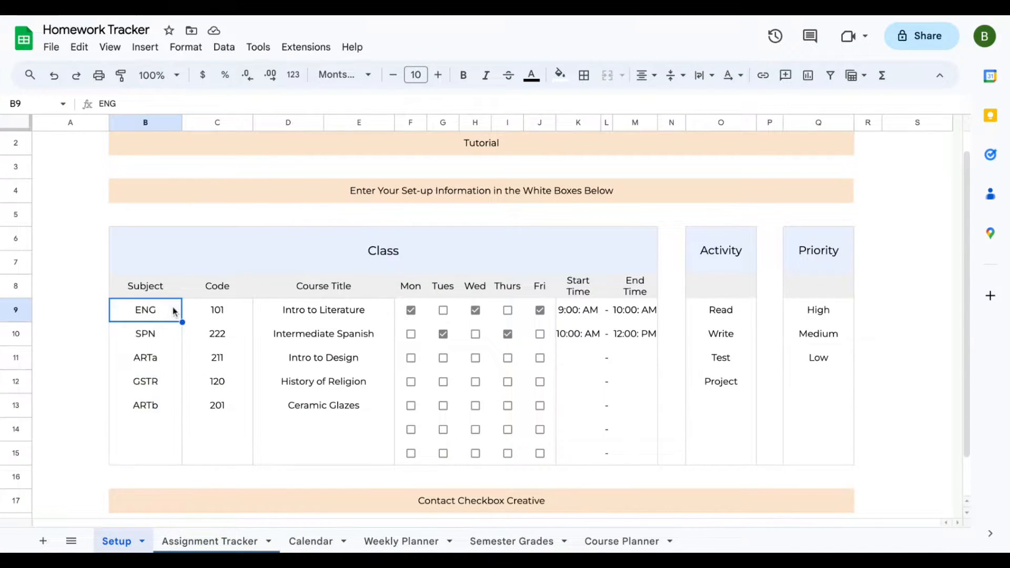
pyautogui.click(169, 363)
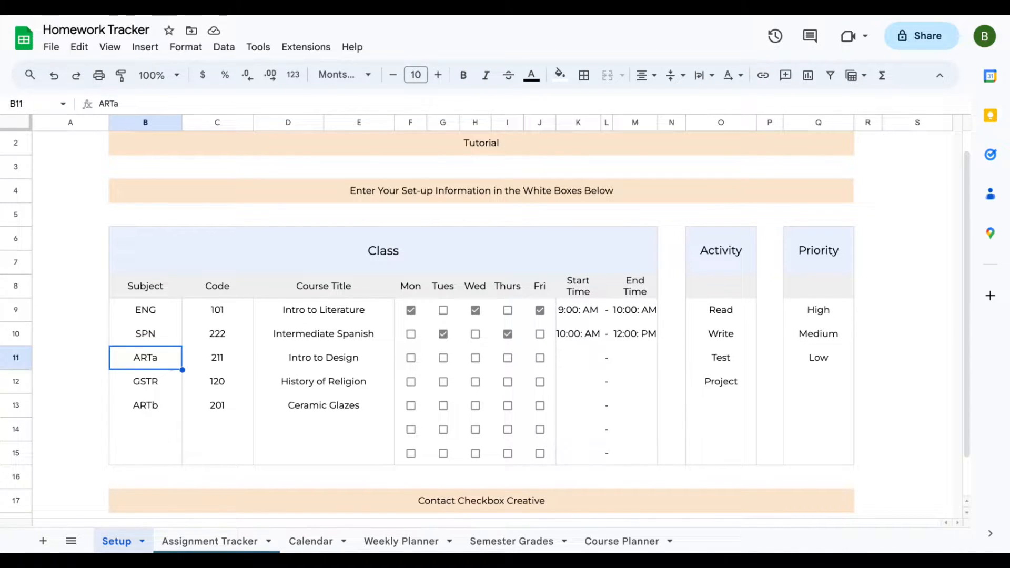
pyautogui.click(167, 408)
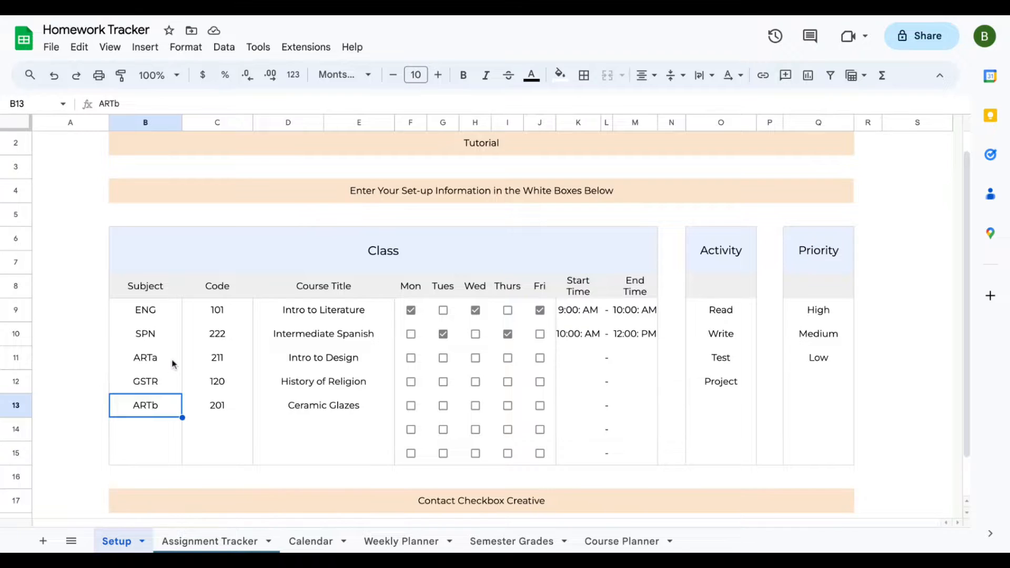
pyautogui.click(173, 362)
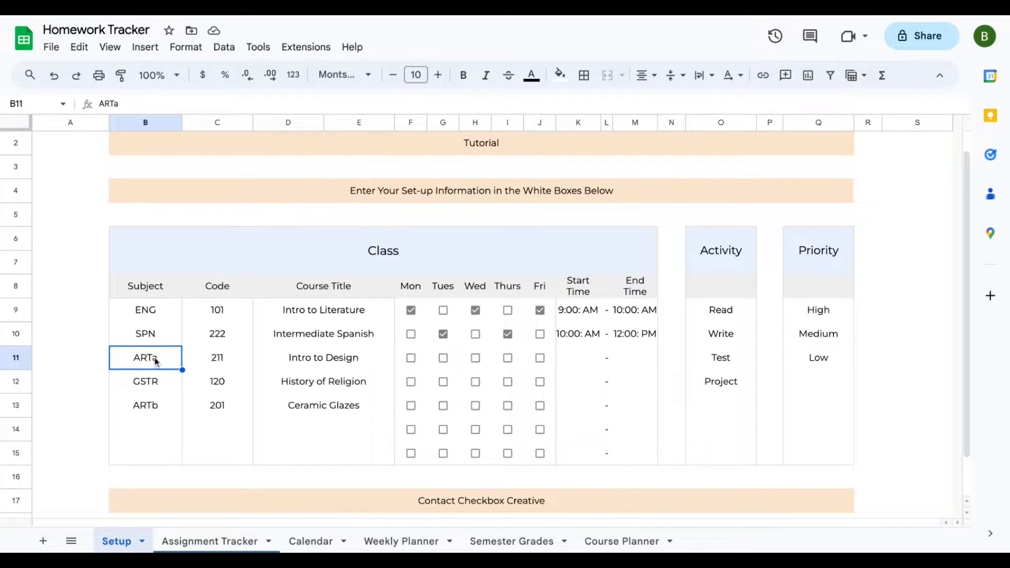
pyautogui.click(162, 408)
# - Change the Subject of the Intro to Design class to ART211
pyautogui.click(163, 358)
pyautogui.click(131, 105)
pyautogui.press('BackSpace')
pyautogui.write('211')
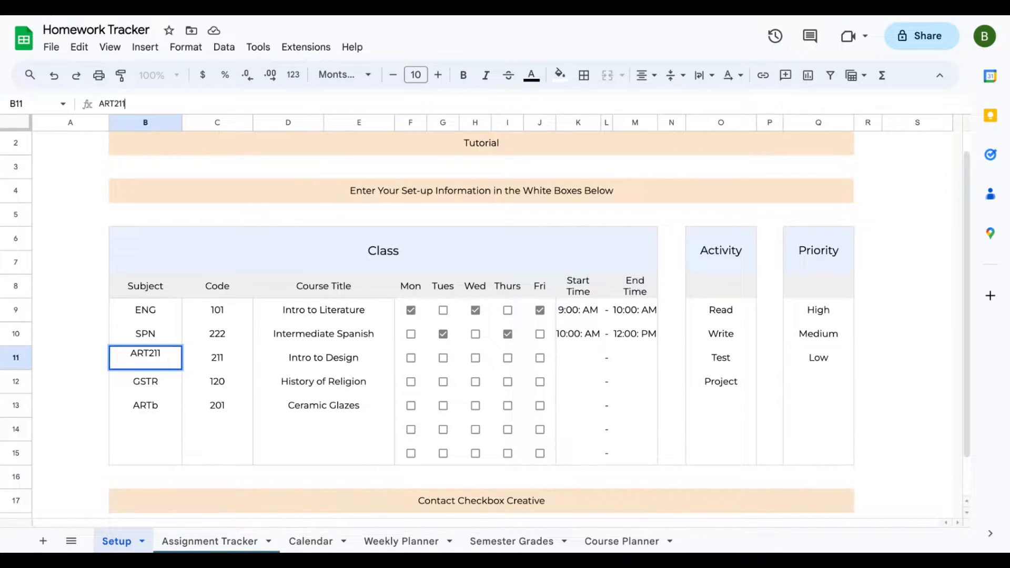
pyautogui.click(176, 379)
pyautogui.click(174, 360)
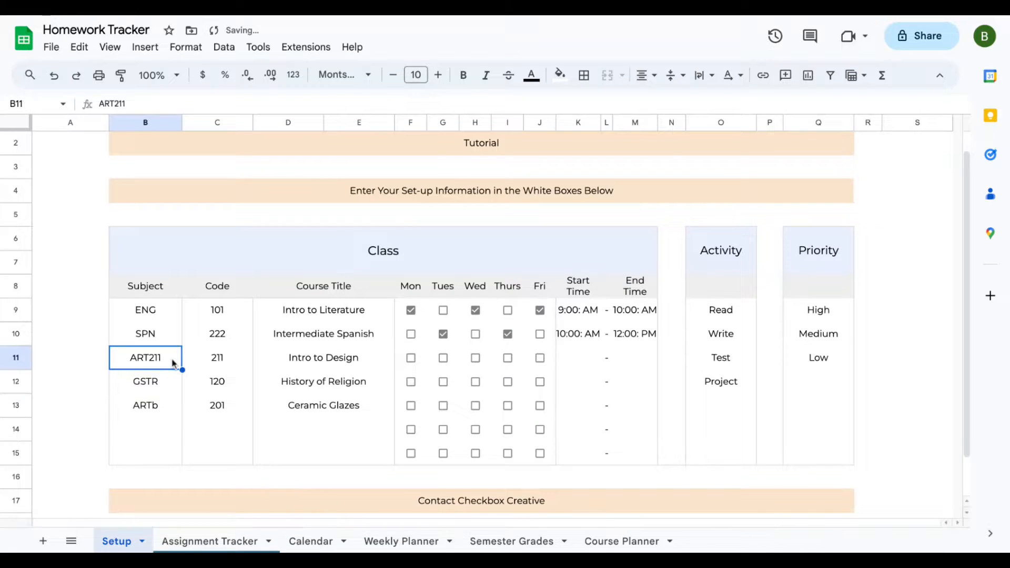
# - Restore the Subject of the Intro to Design class to ARTa
pyautogui.click(135, 105)
pyautogui.press('BackSpace')
pyautogui.press('BackSpace')
pyautogui.press('BackSpace')
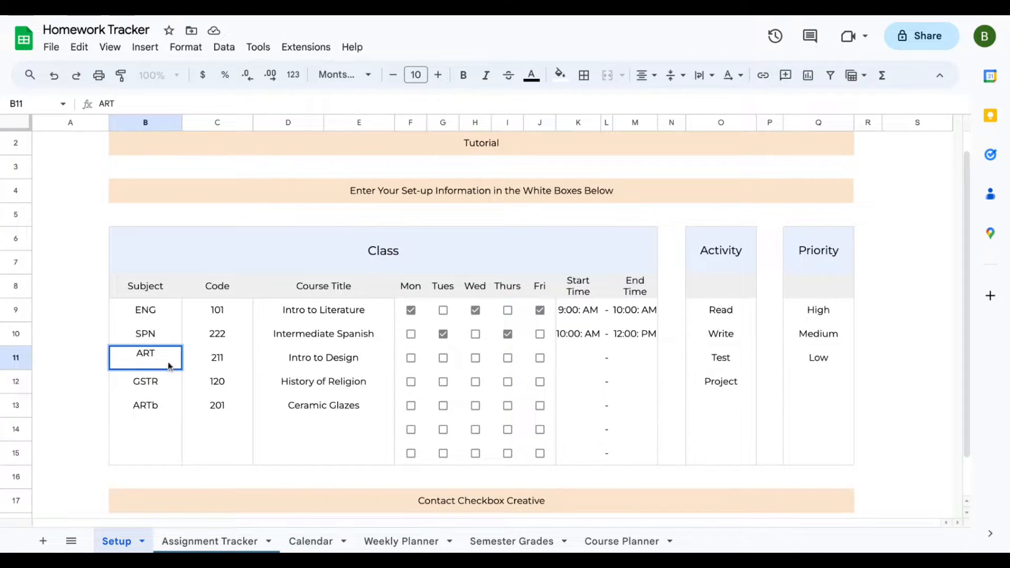
pyautogui.write('a')
pyautogui.click(166, 407)
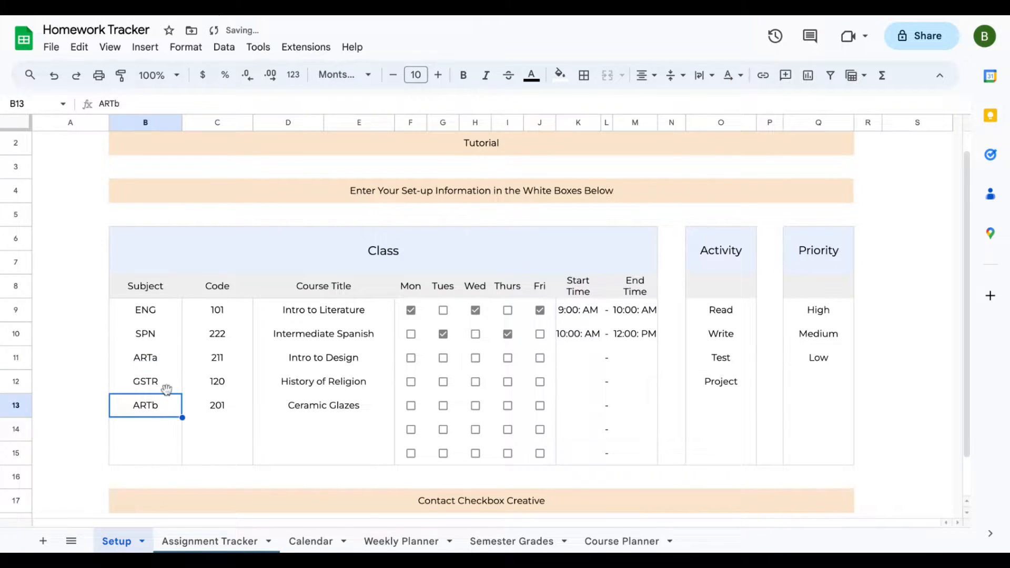
pyautogui.click(176, 358)
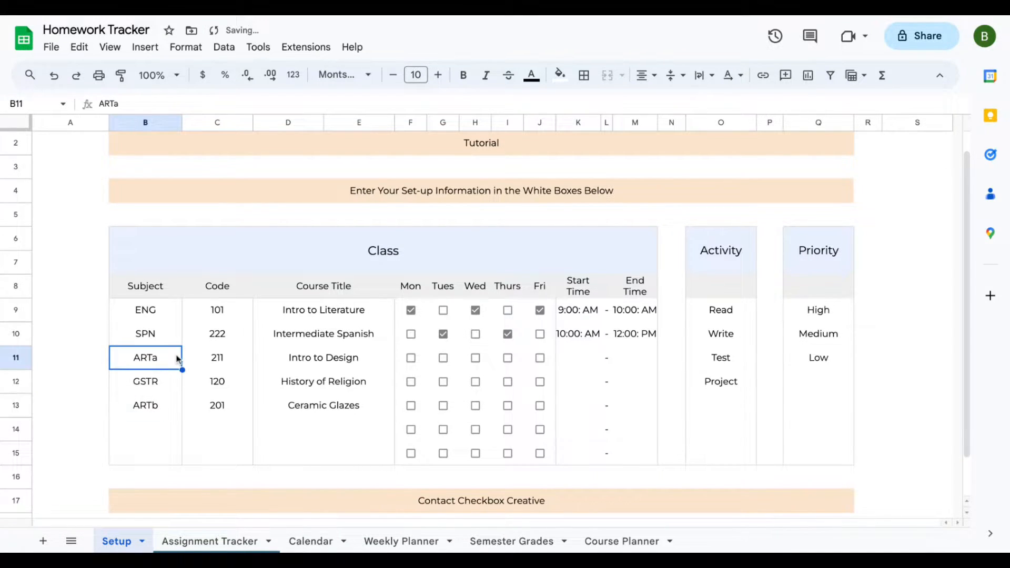
# - Examine the Code and Course Title entries from the first to the last class in the Class table
pyautogui.click(232, 314)
pyautogui.click(235, 409)
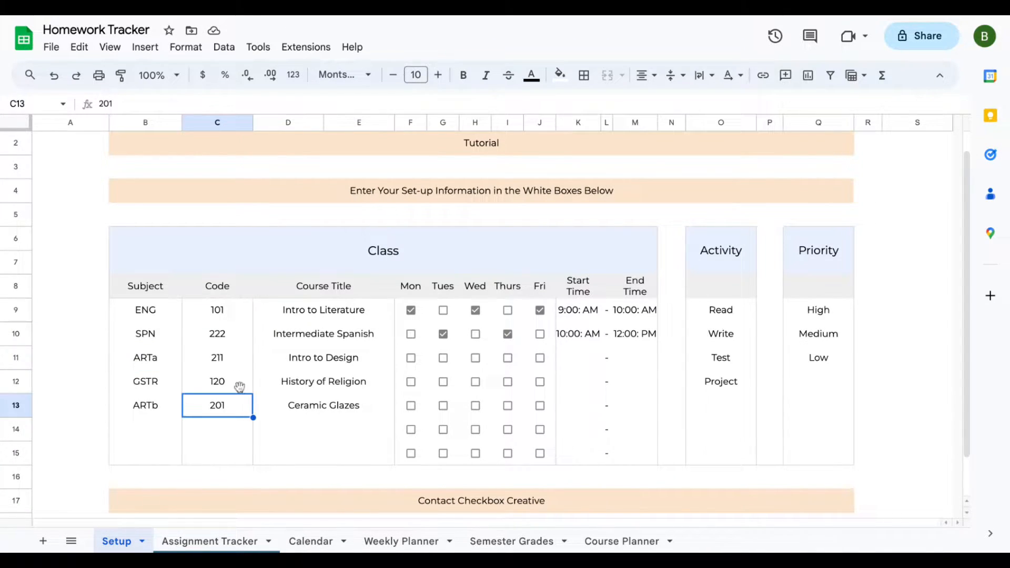
pyautogui.click(368, 313)
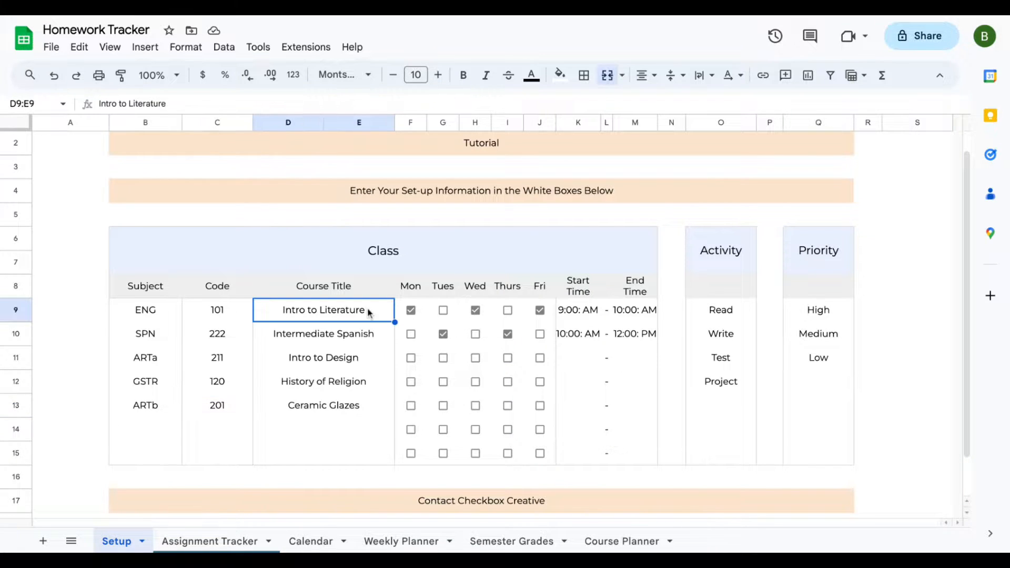
pyautogui.click(360, 408)
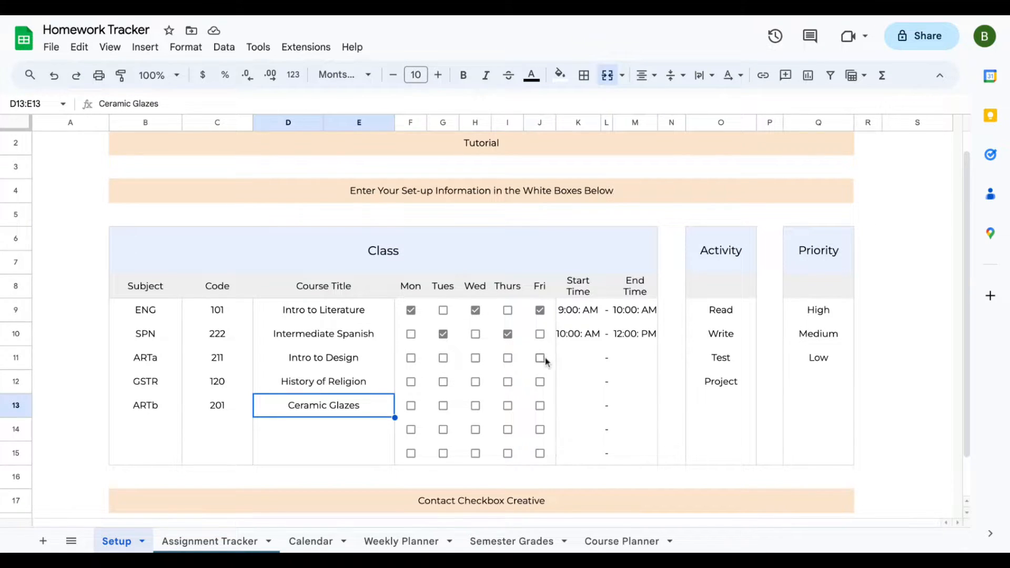
# - Mark Monday, Wednesday and Friday as the meeting days for the Intro to Design class
pyautogui.click(411, 359)
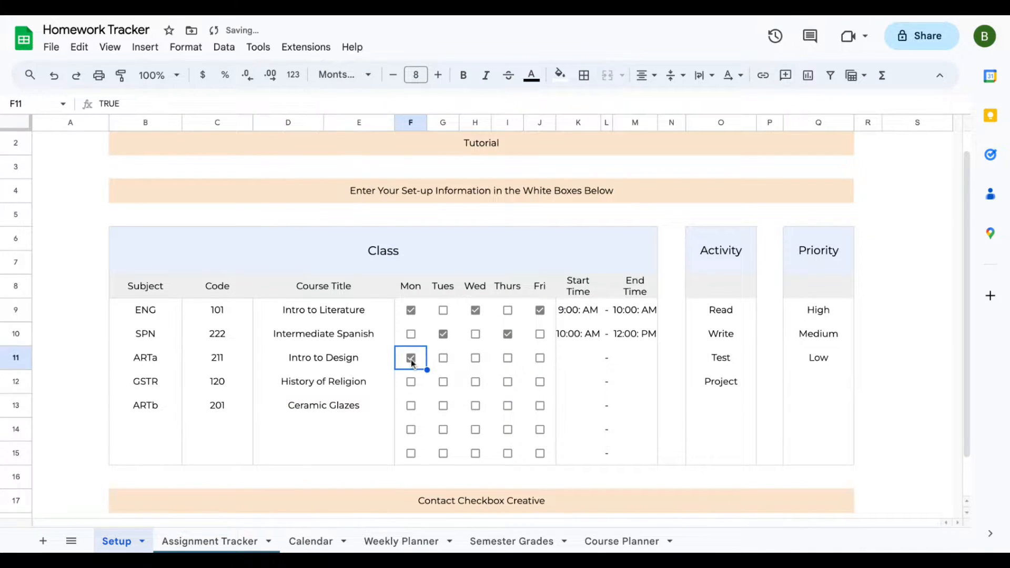
pyautogui.click(476, 359)
pyautogui.click(541, 361)
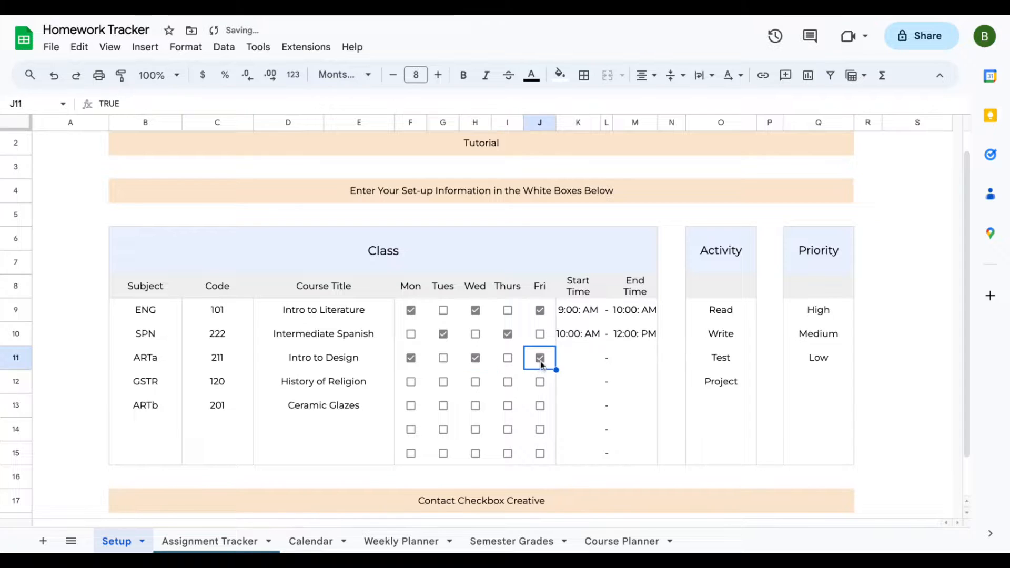
# - Set the Intro to Design class's start time to 1pm and its end time to 2pm
pyautogui.click(579, 362)
pyautogui.write('1')
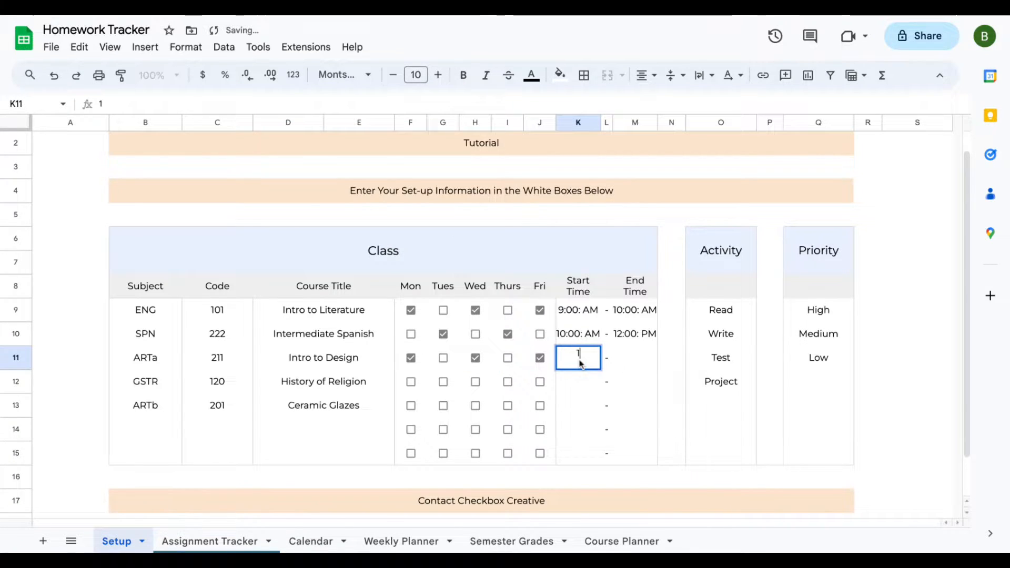
pyautogui.write('pm')
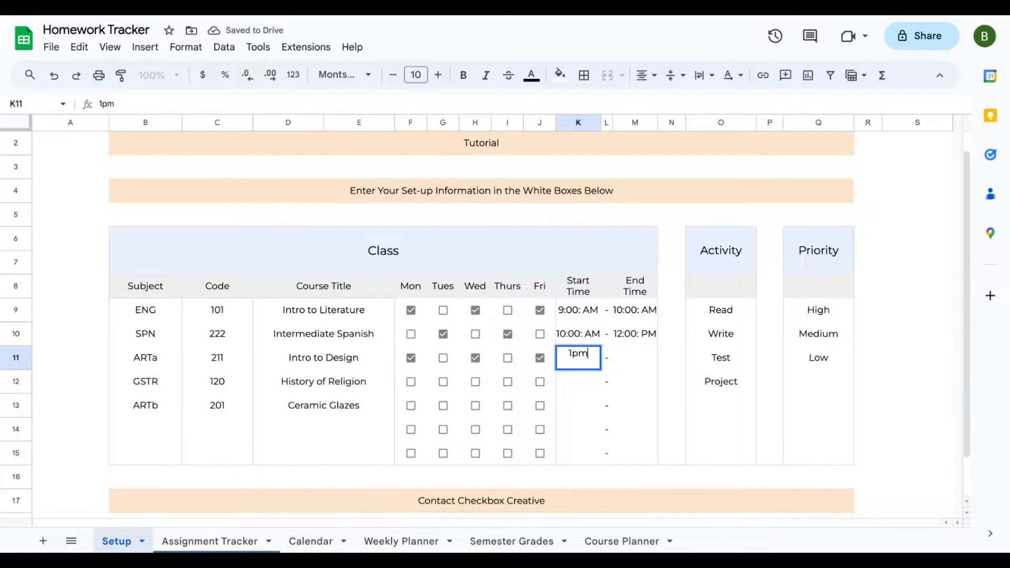
pyautogui.click(617, 365)
pyautogui.write('2pm')
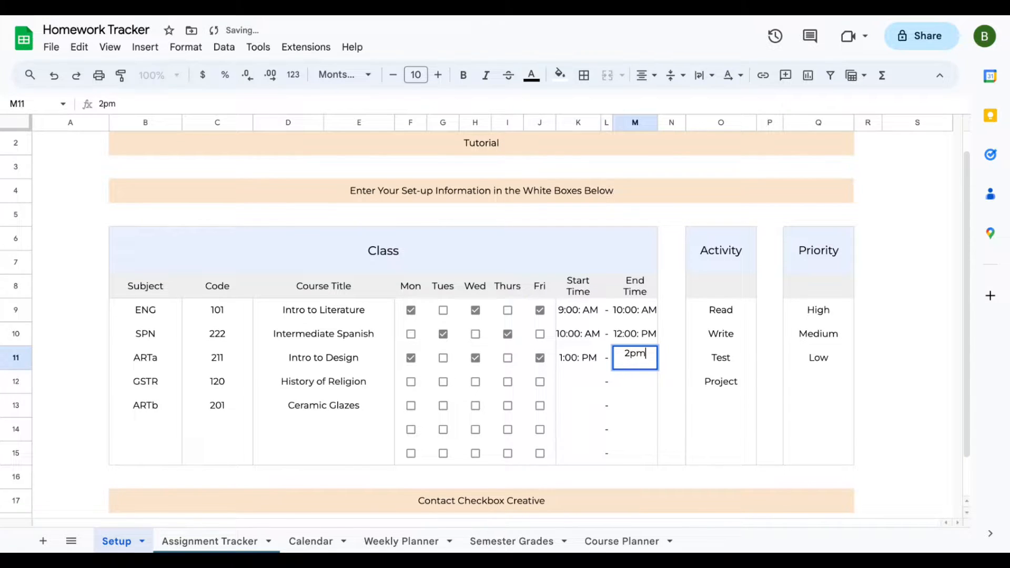
pyautogui.click(670, 364)
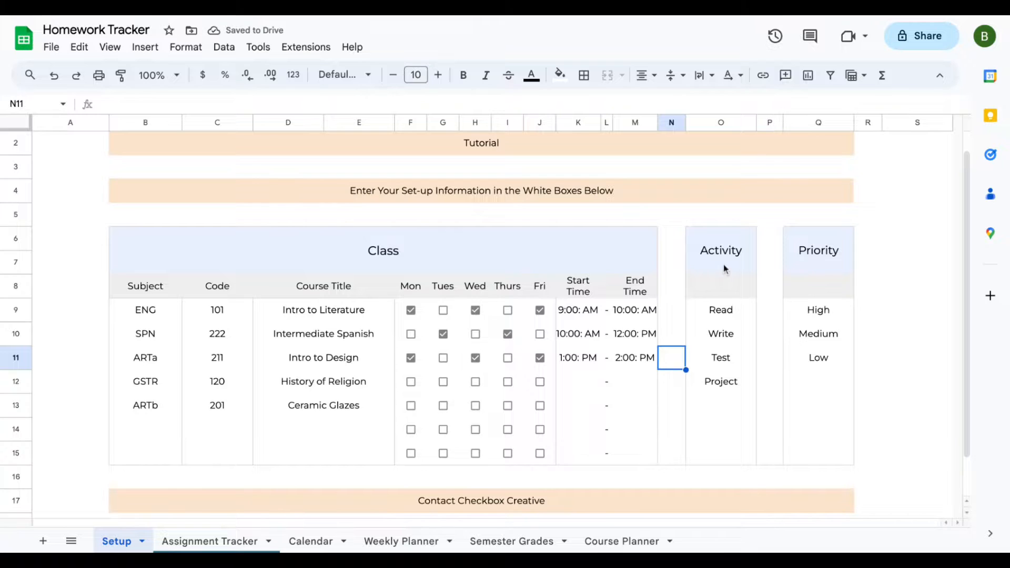
# - Review the Activity options from Read to Project on the Setup sheet and the Activity column on the Assignment Tracker sheet
pyautogui.click(736, 260)
pyautogui.click(809, 262)
pyautogui.click(741, 262)
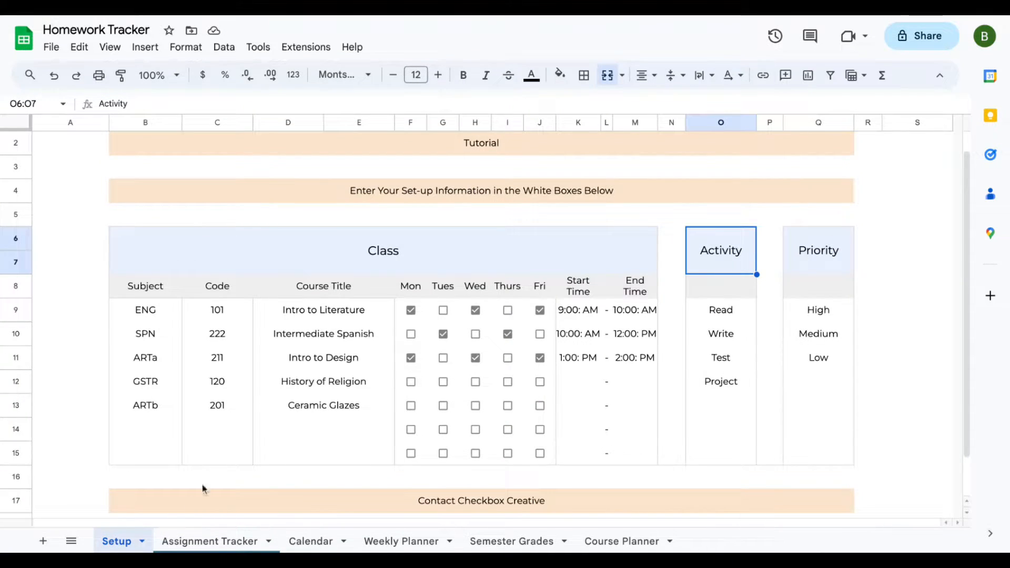
pyautogui.click(196, 543)
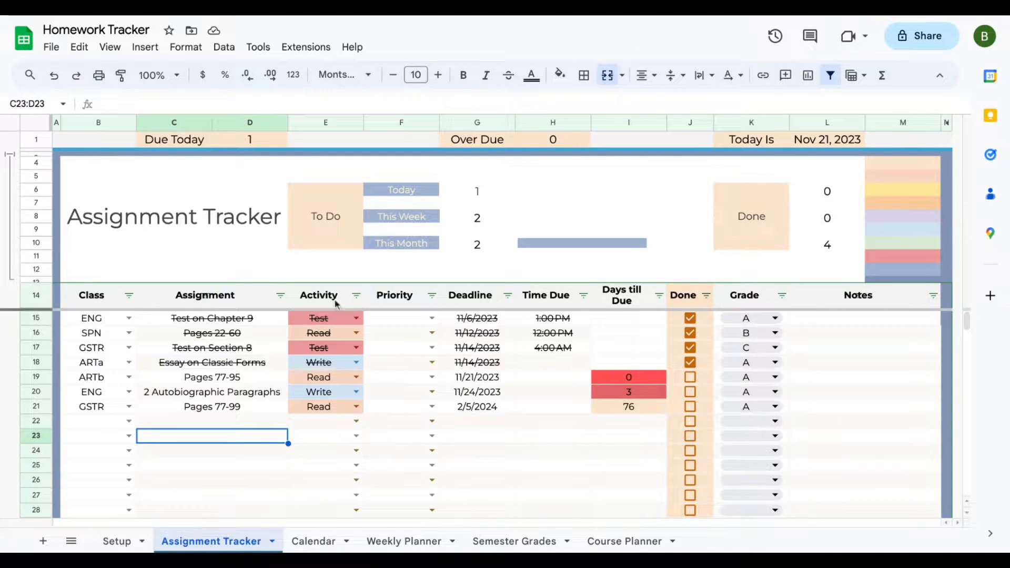
pyautogui.click(117, 541)
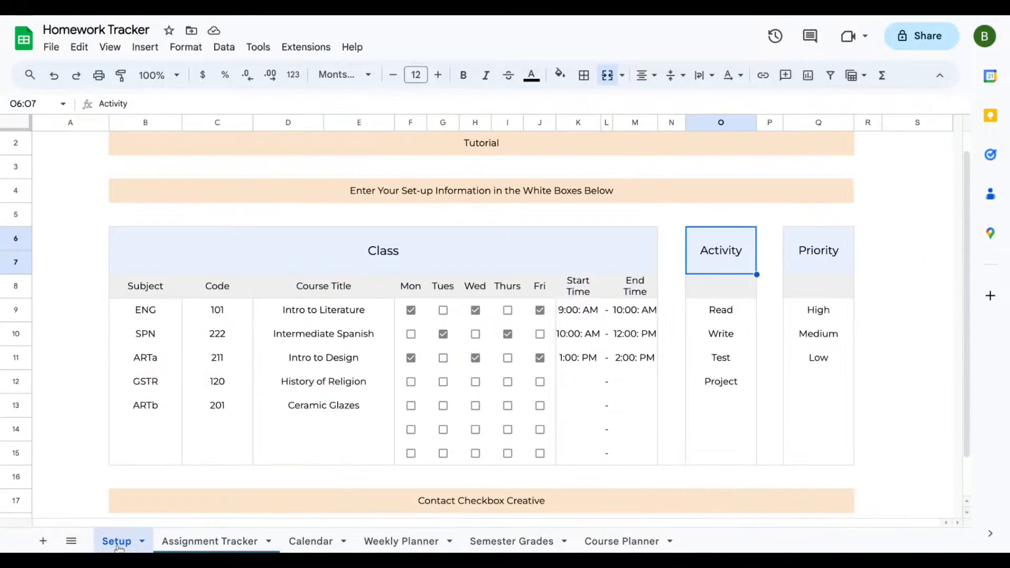
pyautogui.click(737, 316)
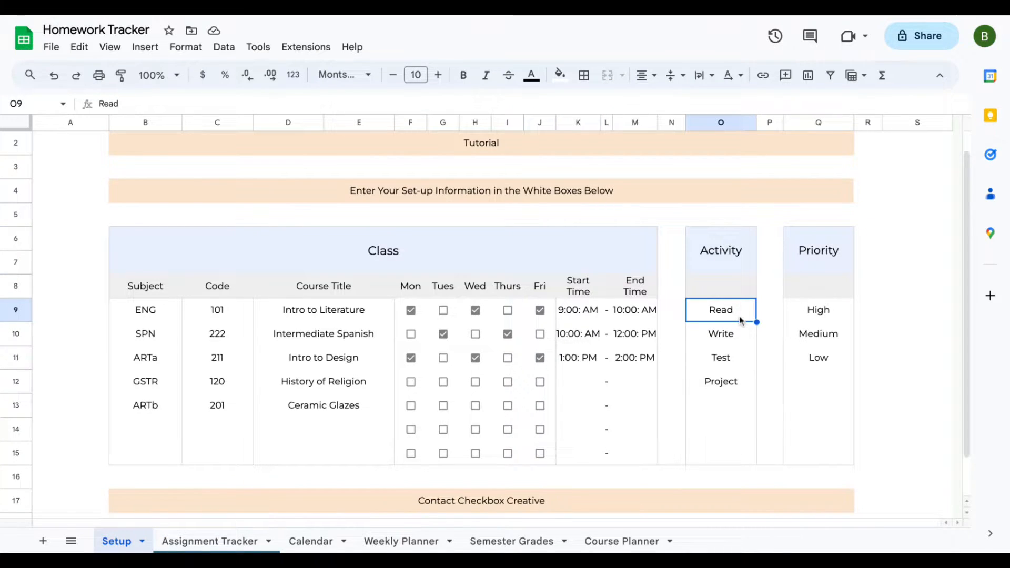
pyautogui.click(741, 339)
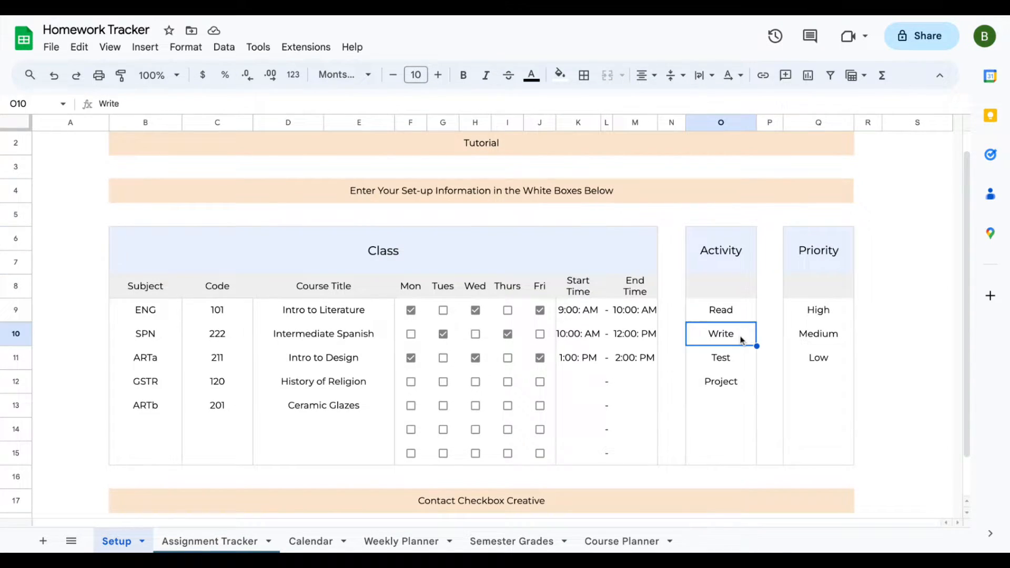
pyautogui.click(740, 367)
pyautogui.click(741, 392)
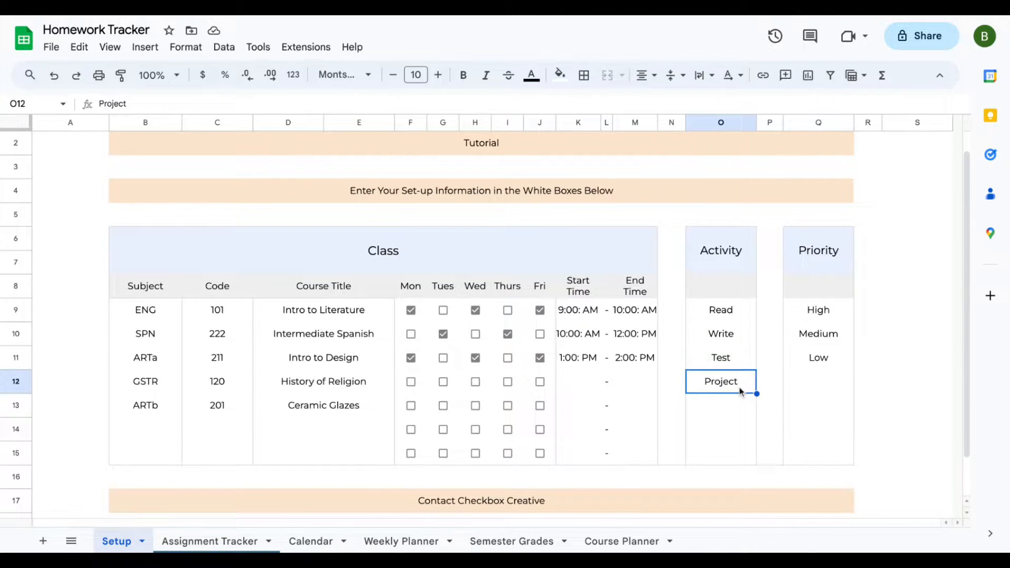
# - Review the Priority levels from High to Low on the Setup sheet and the Priority column on the Assignment Tracker sheet
pyautogui.click(824, 263)
pyautogui.click(837, 314)
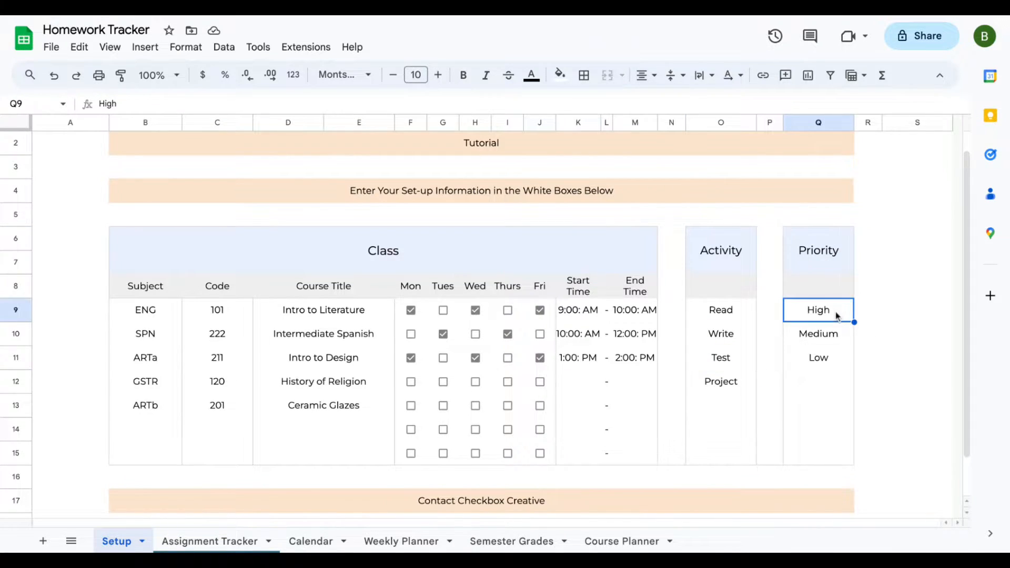
pyautogui.click(836, 363)
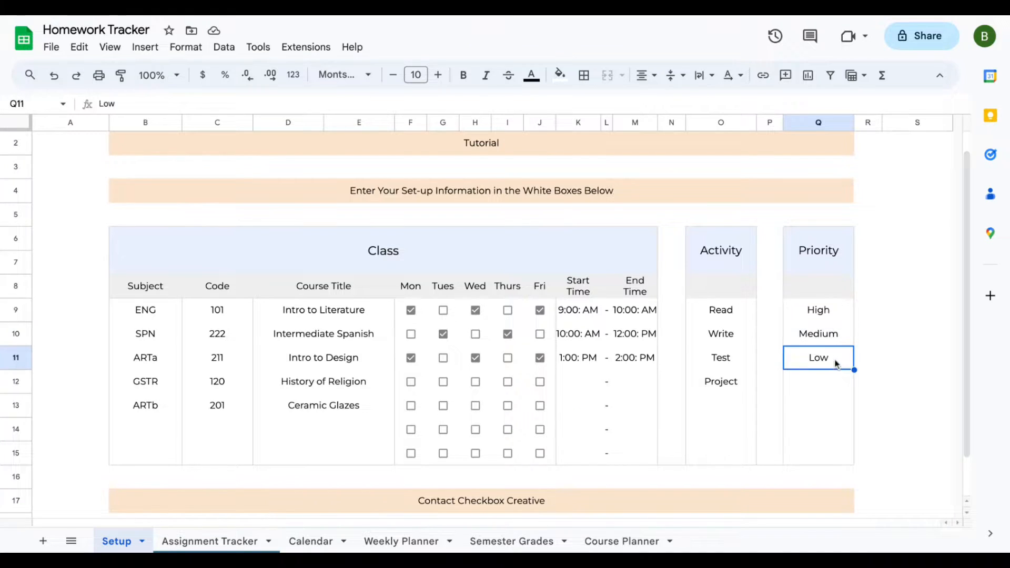
pyautogui.click(840, 311)
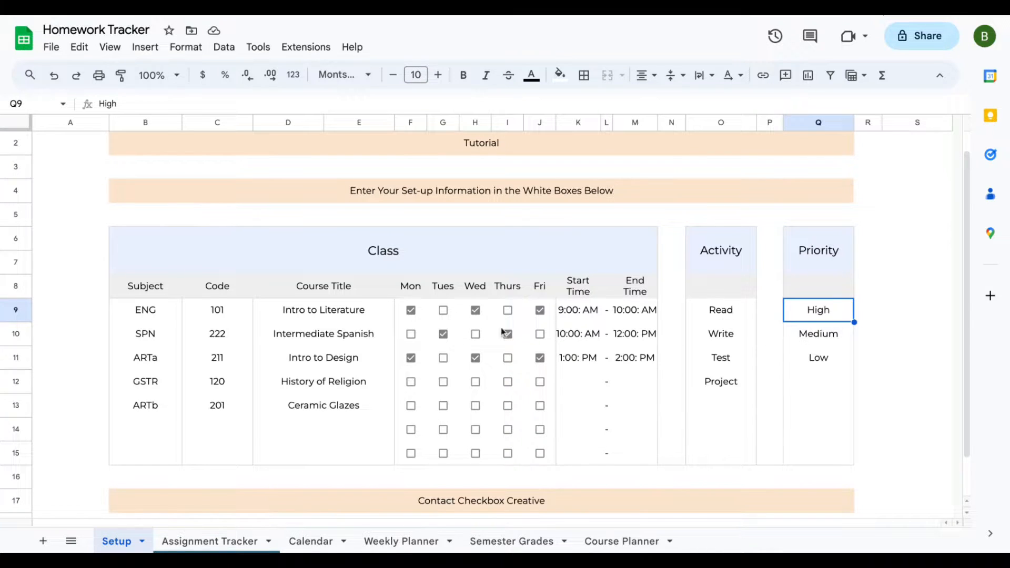
pyautogui.click(221, 545)
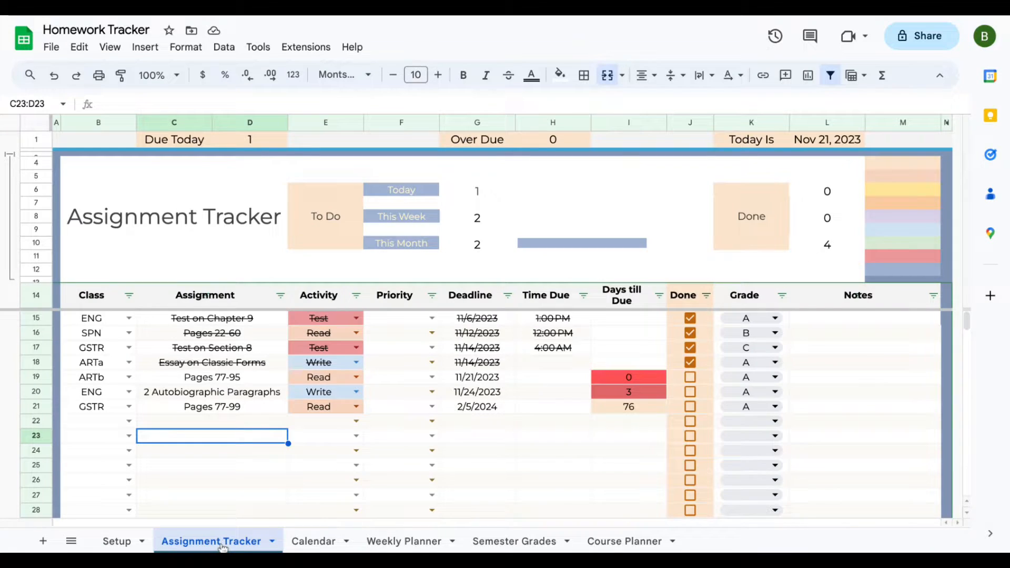
pyautogui.click(117, 541)
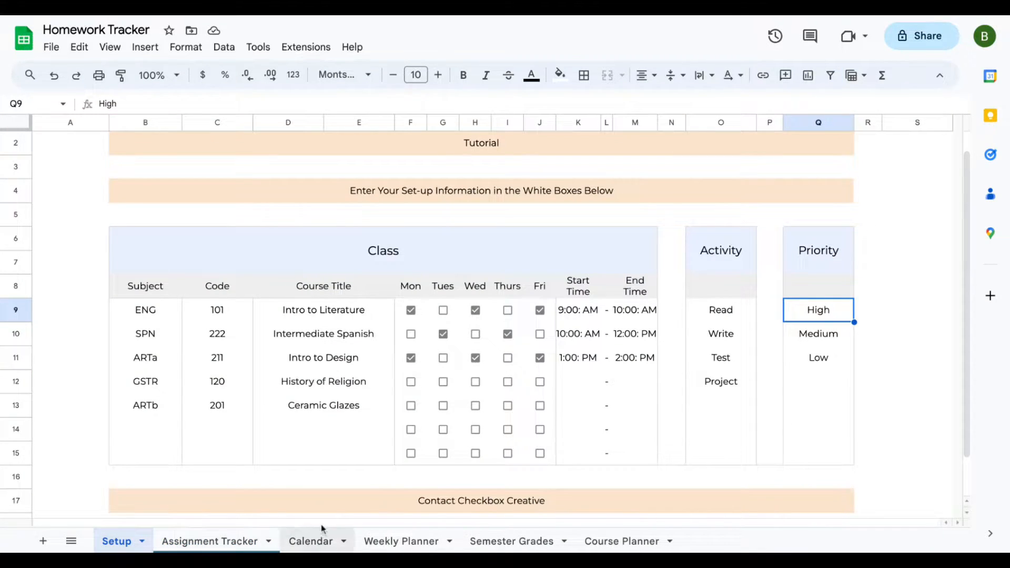
# - Examine the class blocks on the Weekly Planner sheet and check the Intro to Design schedule on the Setup sheet
pyautogui.click(405, 541)
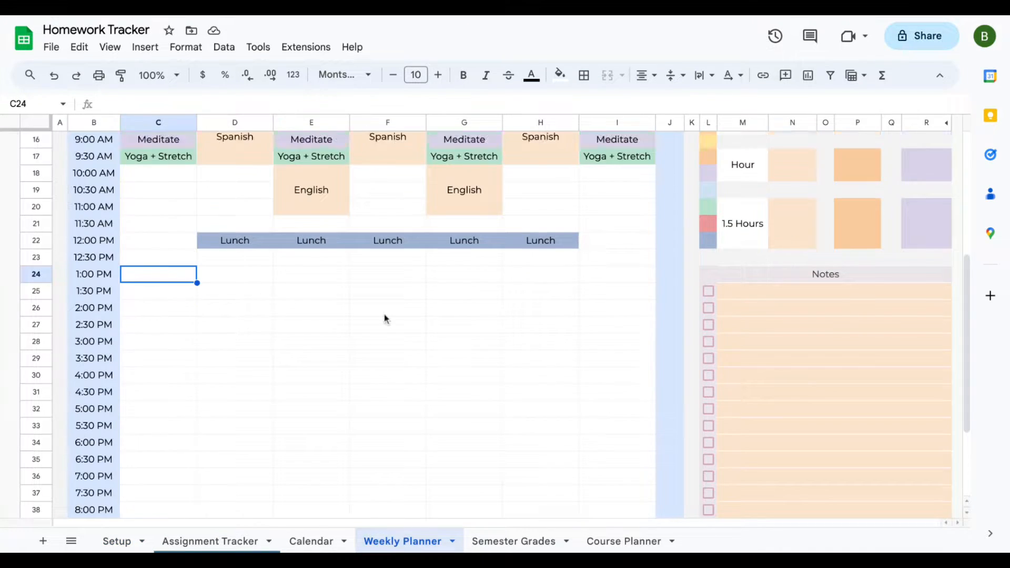
pyautogui.scroll(2, 384, 314)
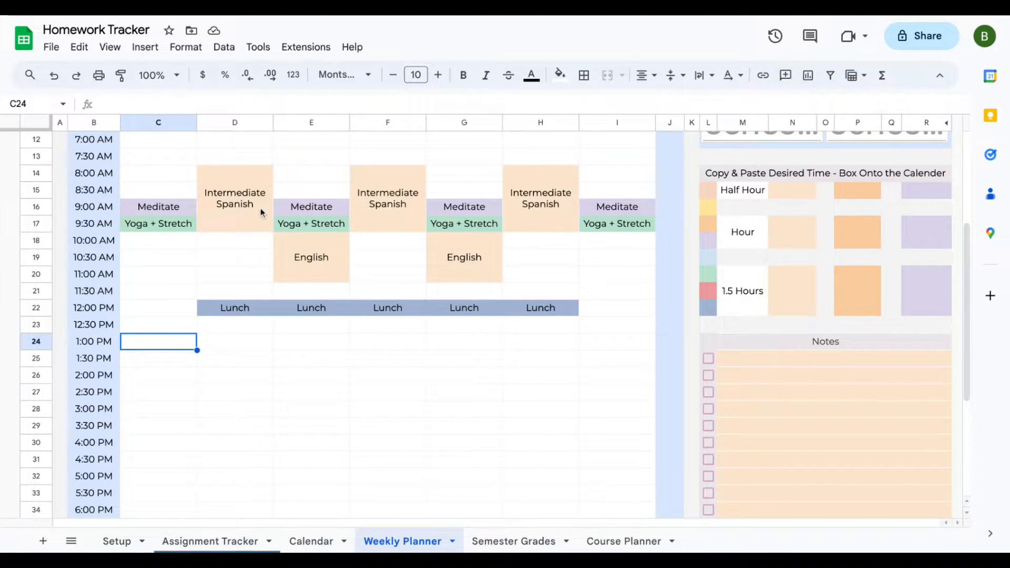
pyautogui.scroll(1, 265, 217)
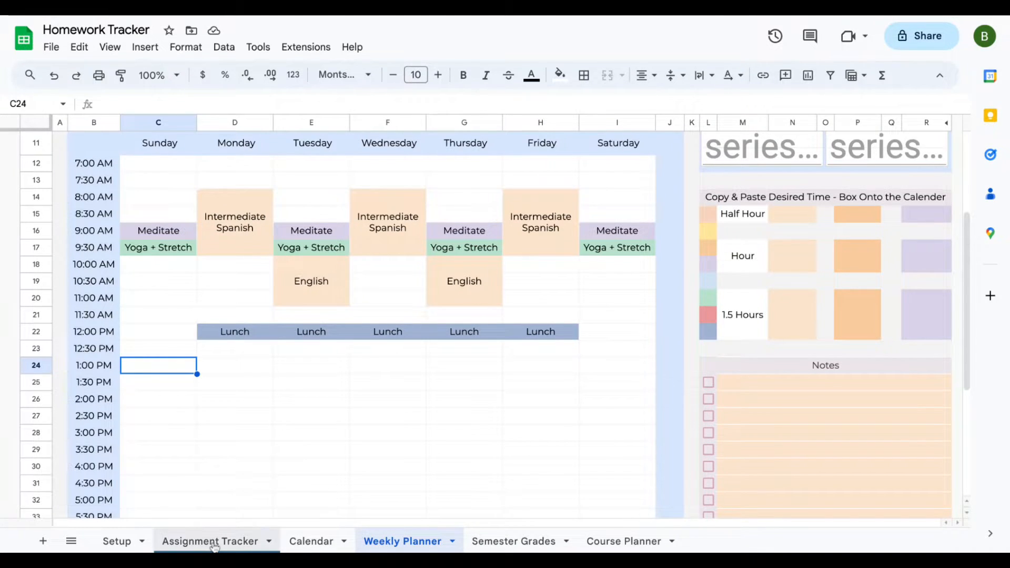
pyautogui.click(117, 542)
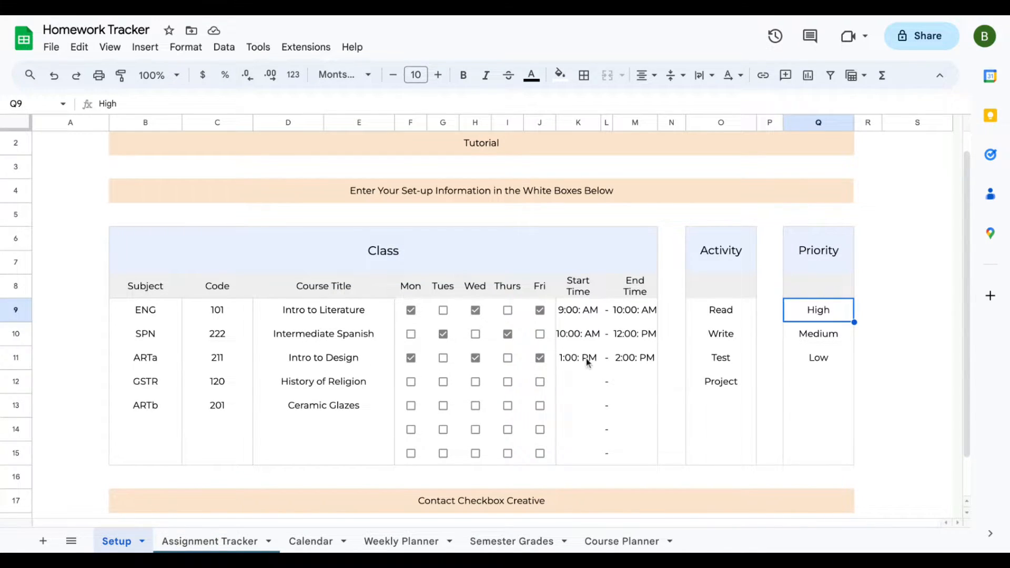
pyautogui.click(402, 547)
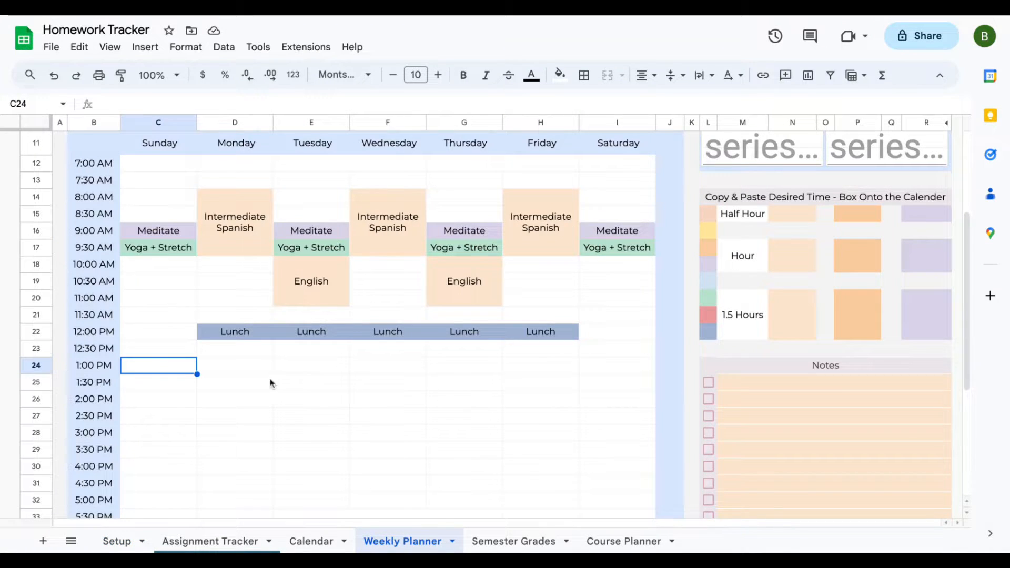
# - Copy the light peach one-hour time box onto Monday at 1:00 PM in the weekly calendar
pyautogui.click(233, 370)
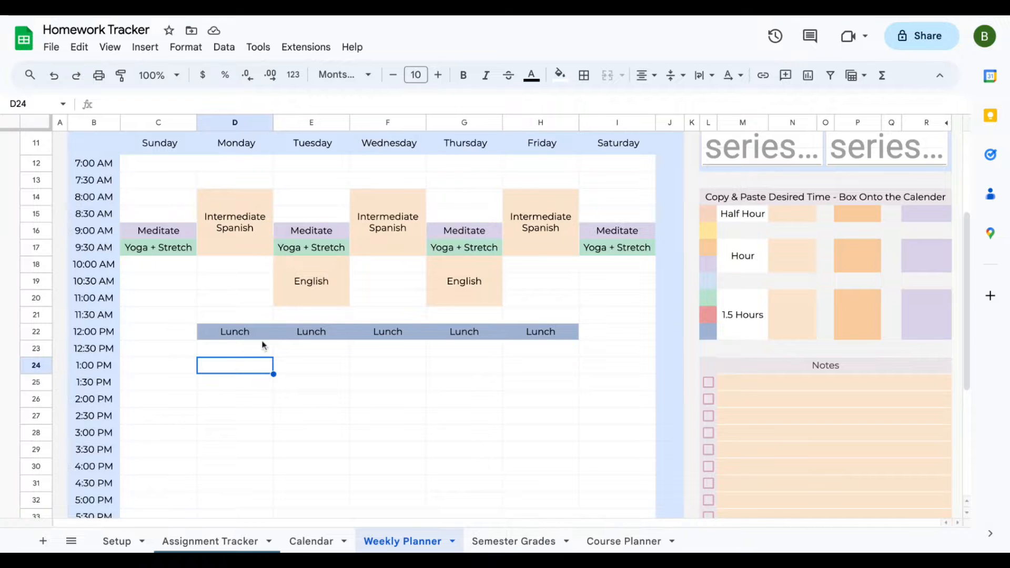
pyautogui.click(795, 247)
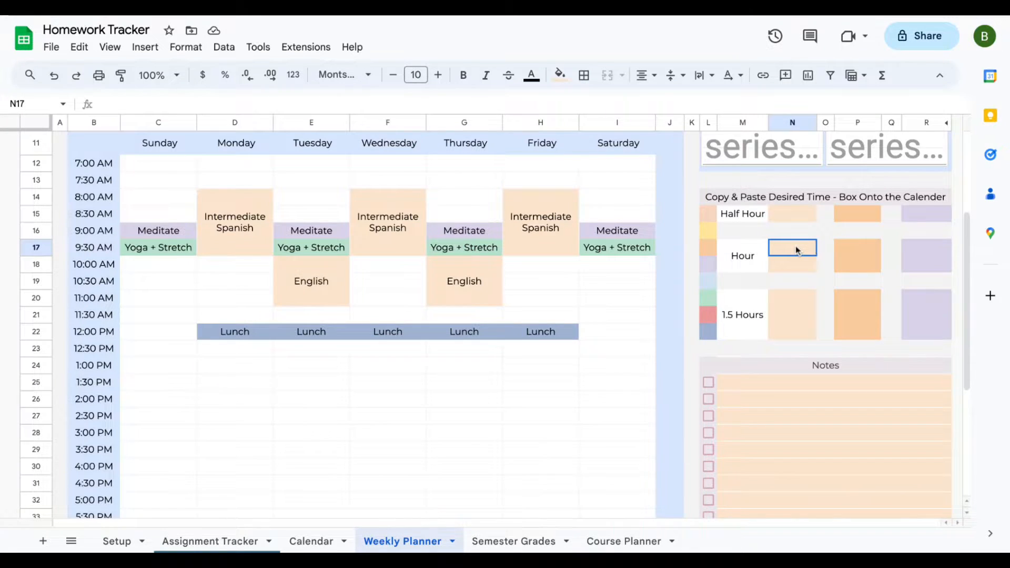
pyautogui.hotkey('shift', 'Down')
pyautogui.press('Return')
pyautogui.click(804, 253)
pyautogui.hotkey('shift', 'Down')
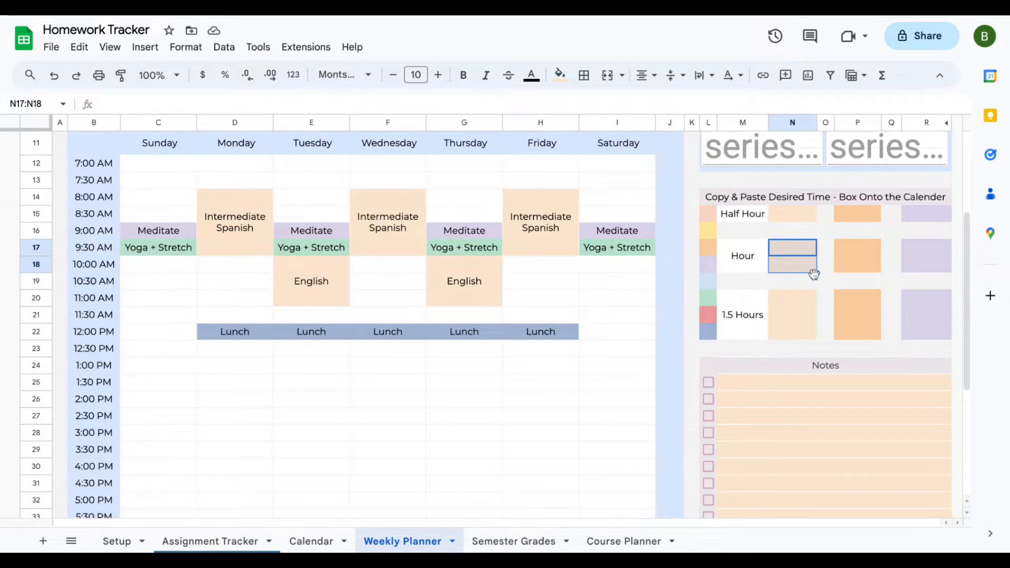
pyautogui.click(808, 253)
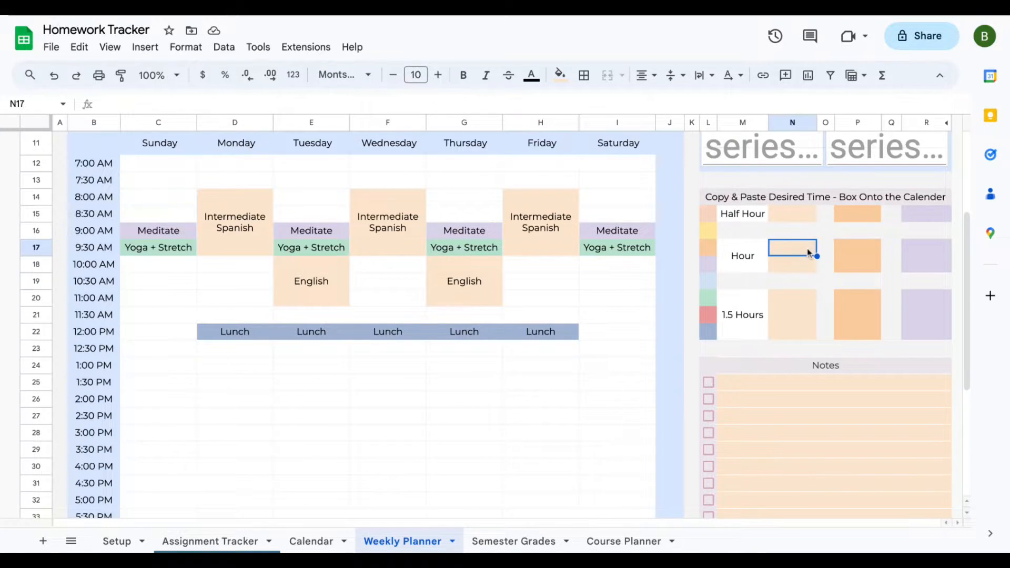
pyautogui.hotkey('shift', 'Down')
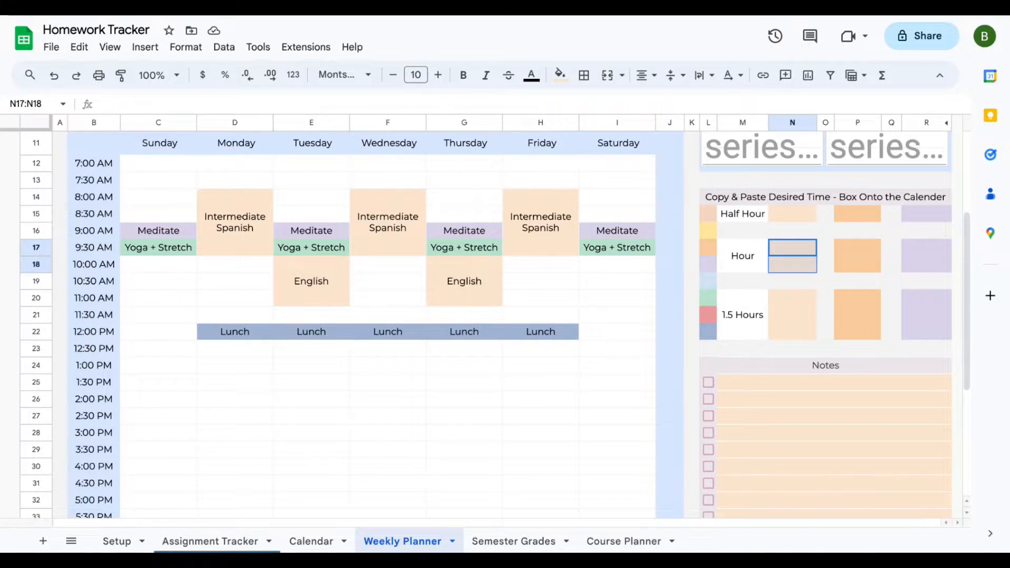
pyautogui.hotkey('shift', 'Down')
pyautogui.hotkey('shift', 'Up')
pyautogui.hotkey('ctrl', 'c')
pyautogui.click(238, 368)
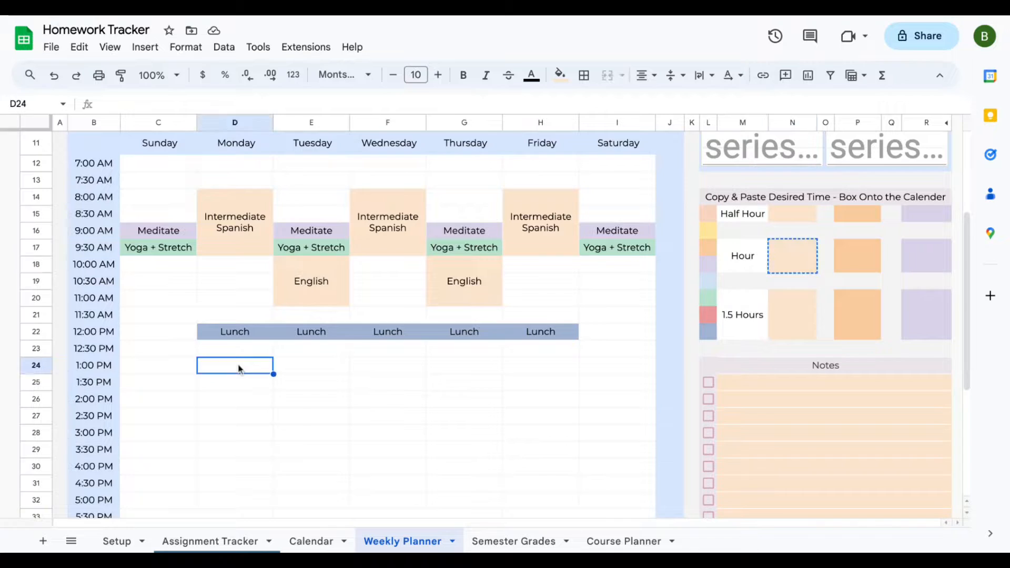
pyautogui.hotkey('ctrl', 'v')
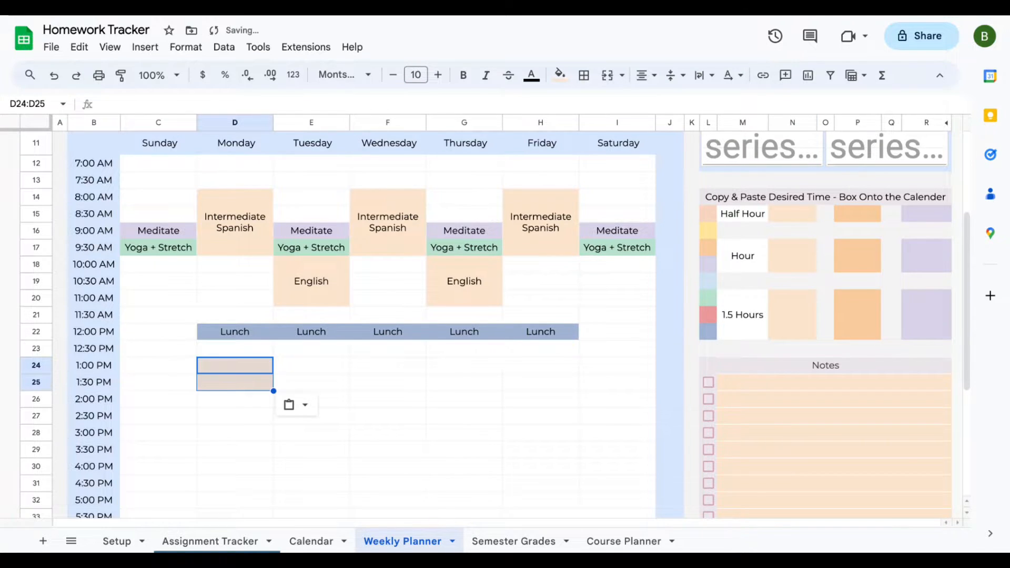
# - Label the Monday 1:00 PM block "Intro to Design"
pyautogui.click(239, 384)
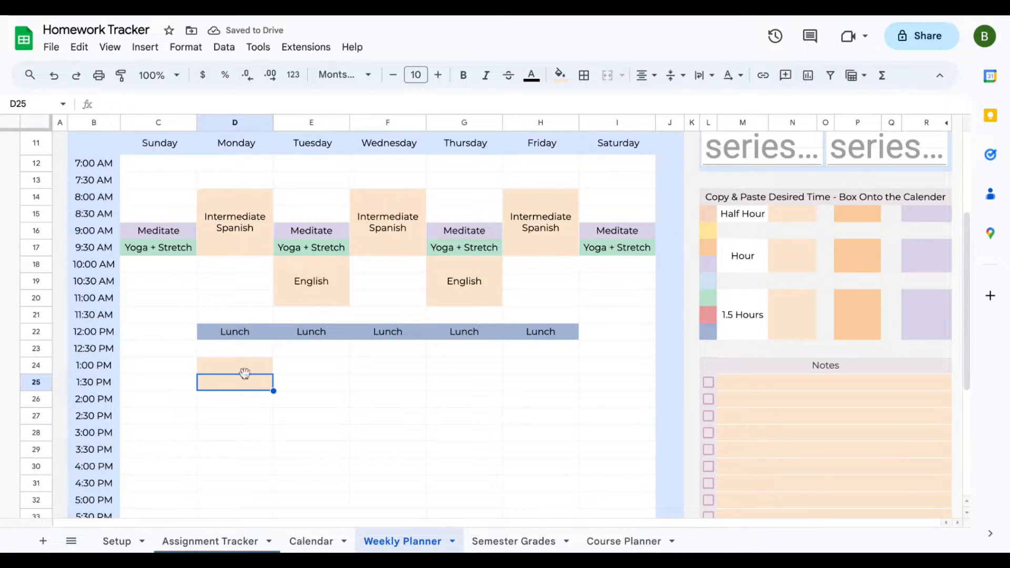
pyautogui.click(251, 372)
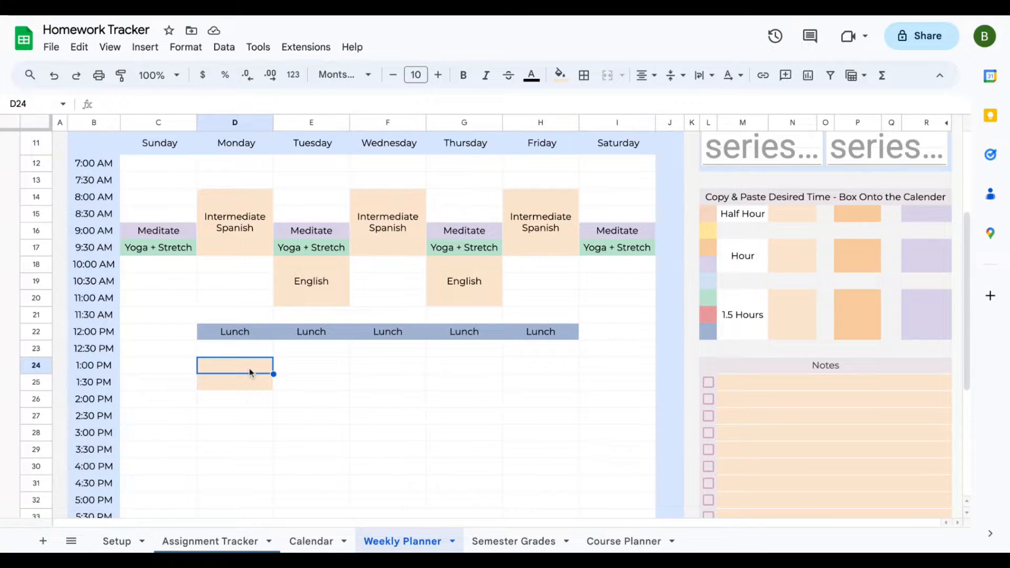
pyautogui.write('Int')
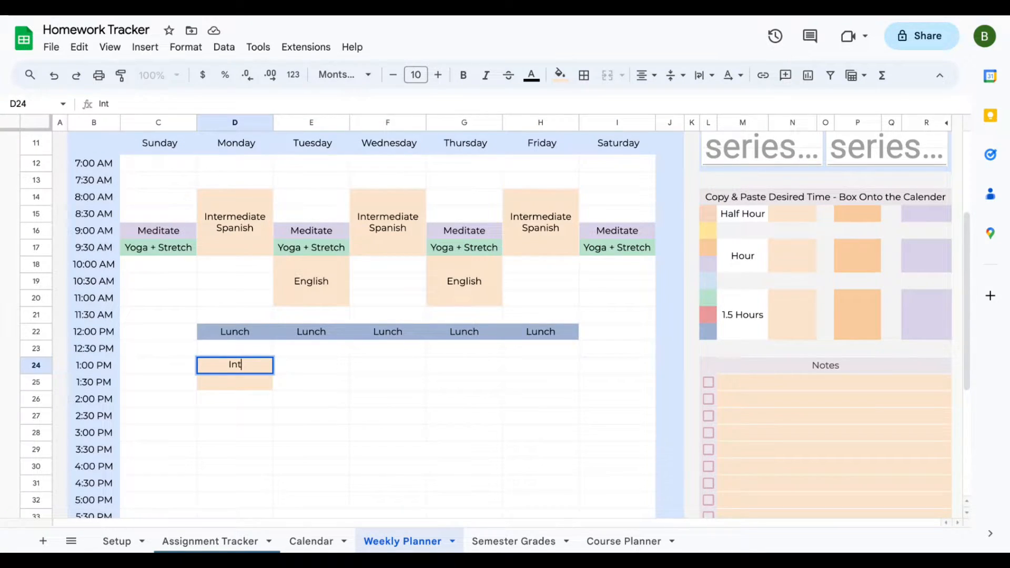
pyautogui.write('ro to Design')
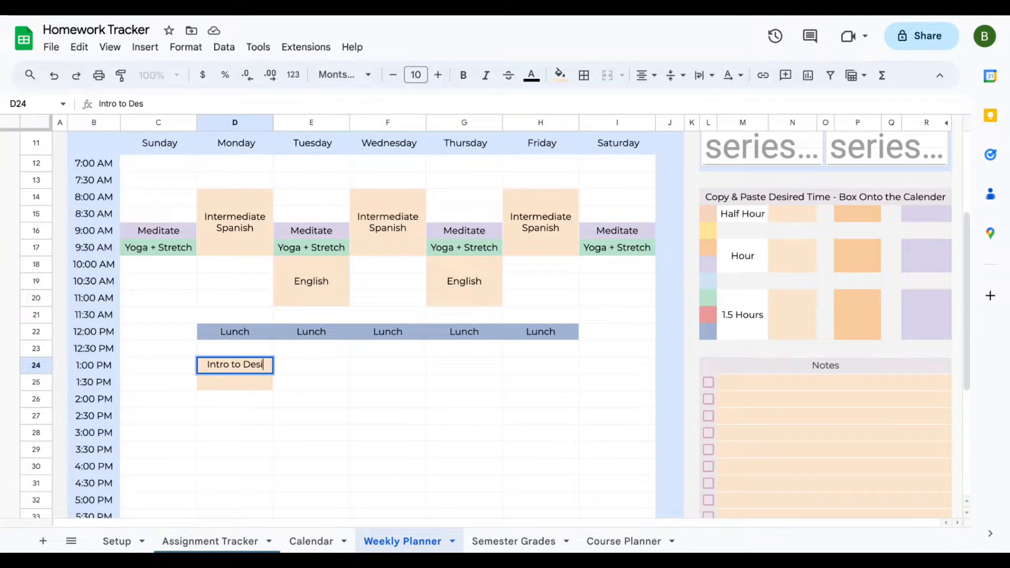
pyautogui.click(250, 384)
# - Copy Monday's one-hour Intro to Design block to Wednesday and Friday at 1:00 PM
pyautogui.click(260, 368)
pyautogui.hotkey('shift', 'Down')
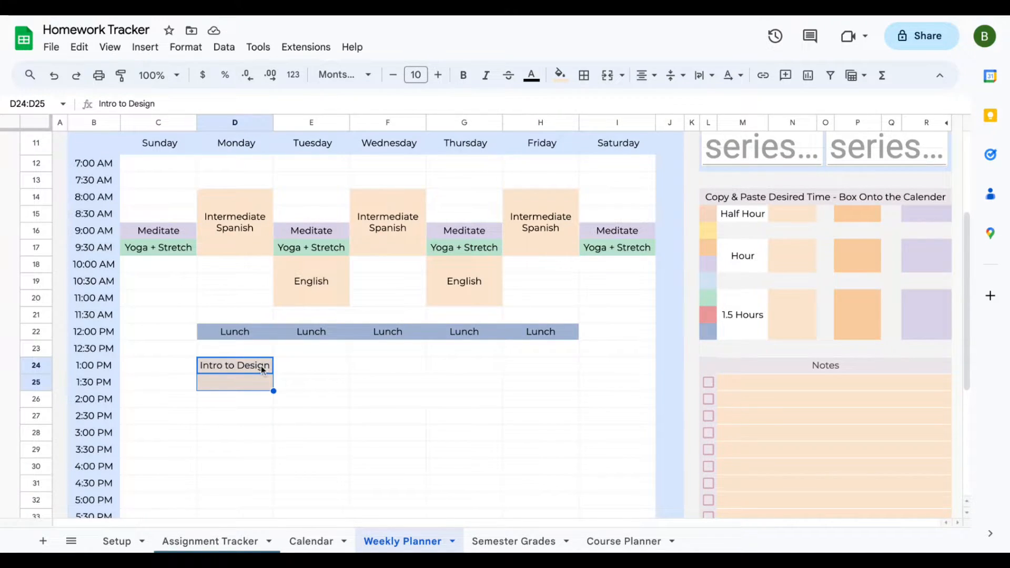
pyautogui.hotkey('ctrl', 'c')
pyautogui.click(384, 367)
pyautogui.hotkey('ctrl', 'v')
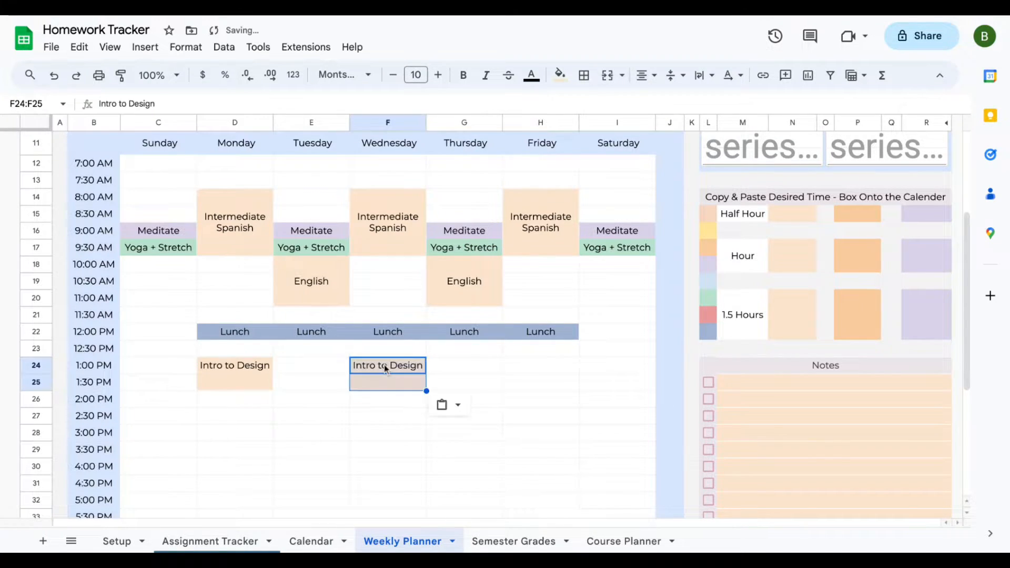
pyautogui.click(538, 363)
pyautogui.hotkey('ctrl', 'v')
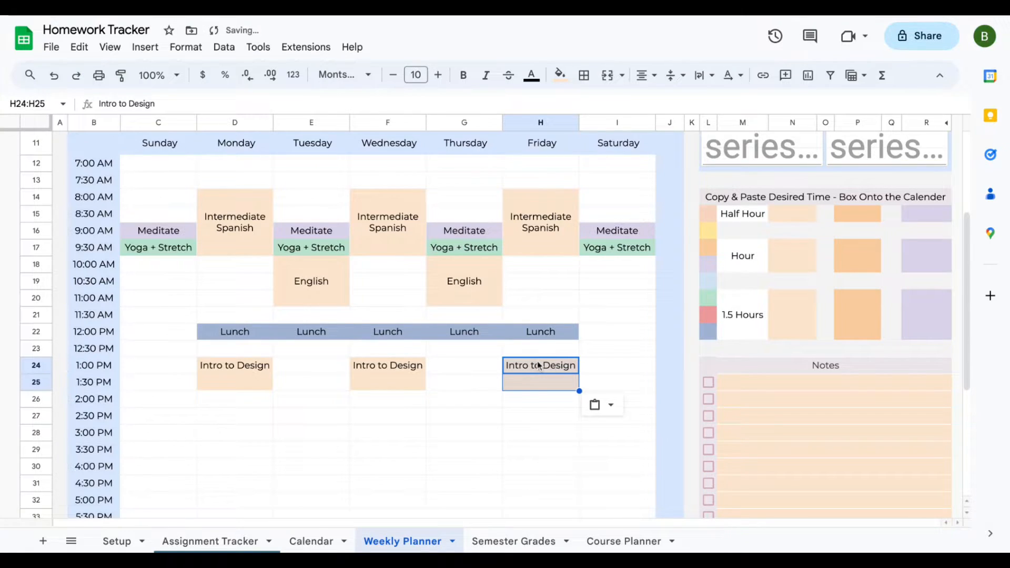
pyautogui.click(590, 372)
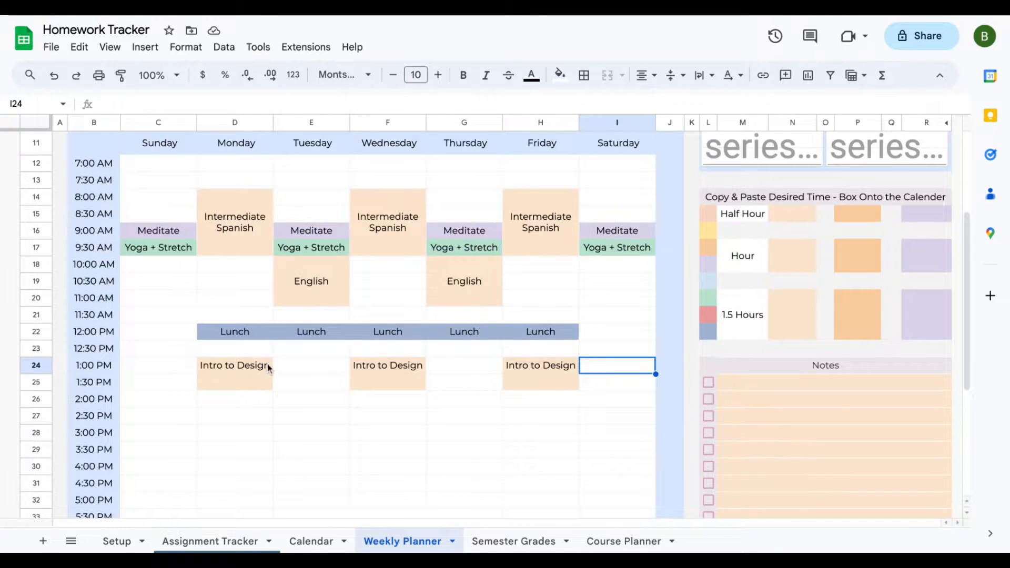
# - Examine the Intro to Design, Meditate and Yoga + Stretch blocks in the weekly calendar and the color swatches beside the time boxes
pyautogui.click(555, 382)
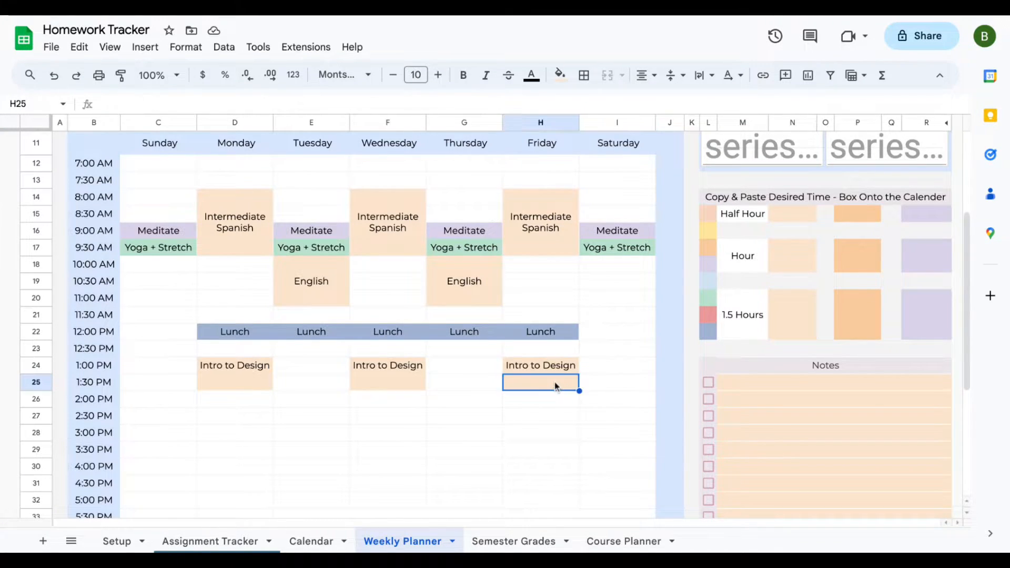
pyautogui.click(560, 368)
pyautogui.click(553, 388)
pyautogui.click(464, 248)
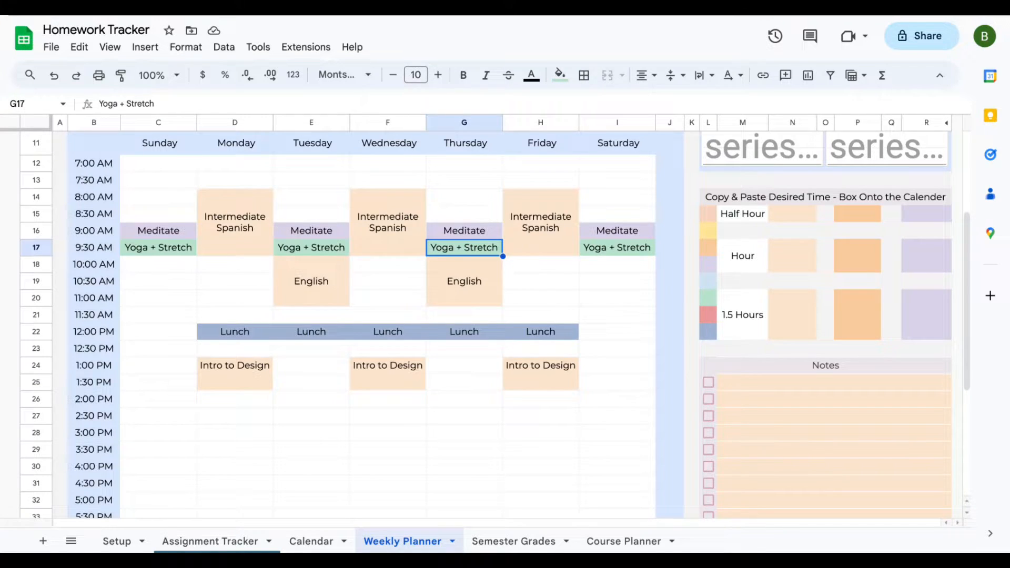
pyautogui.click(609, 254)
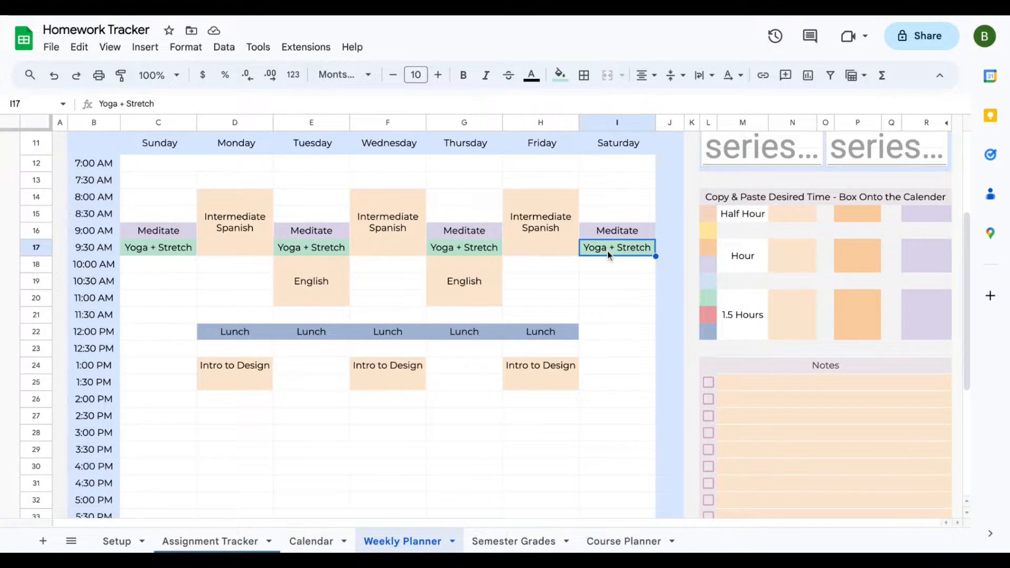
pyautogui.click(642, 235)
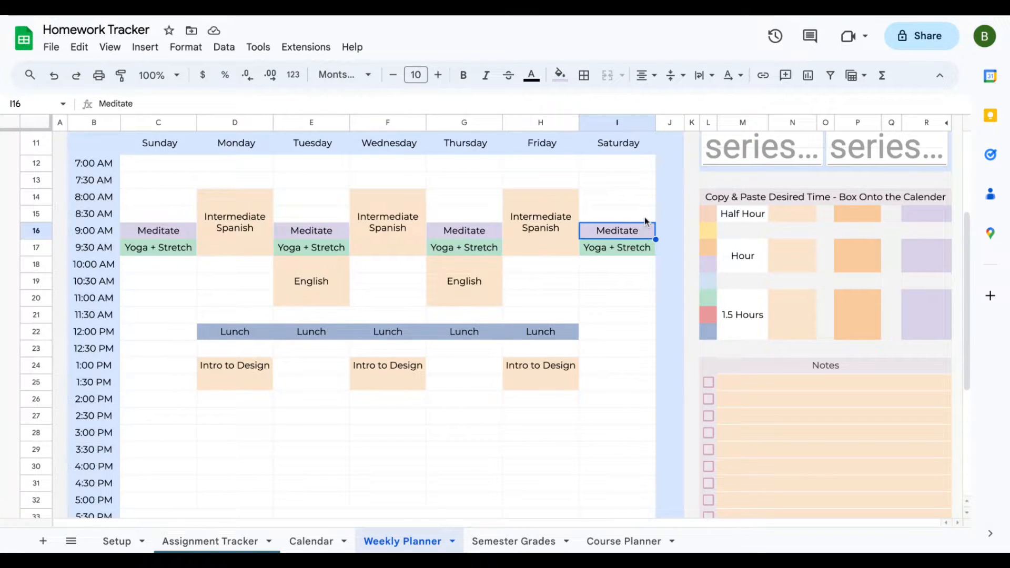
pyautogui.click(642, 250)
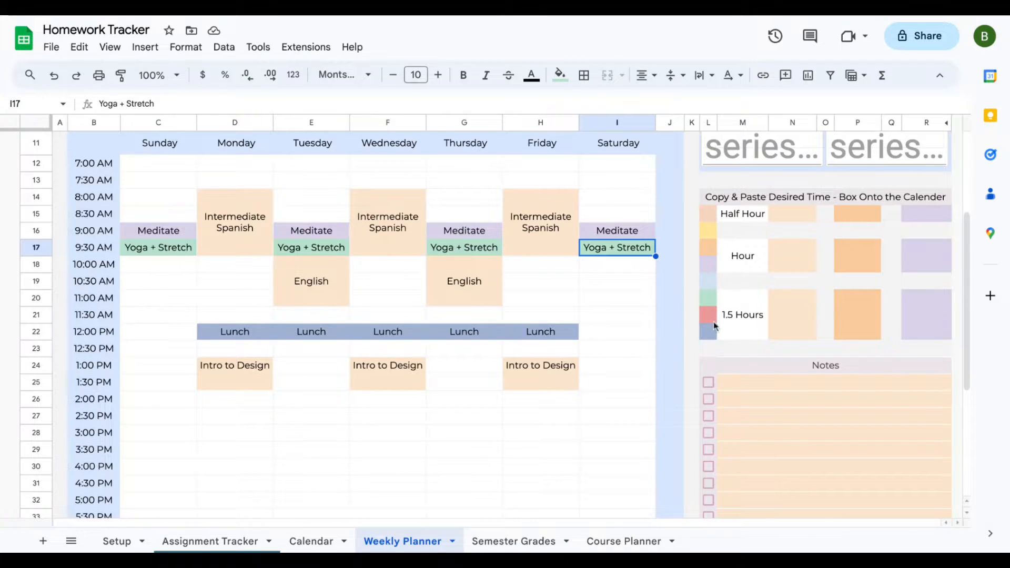
pyautogui.click(713, 216)
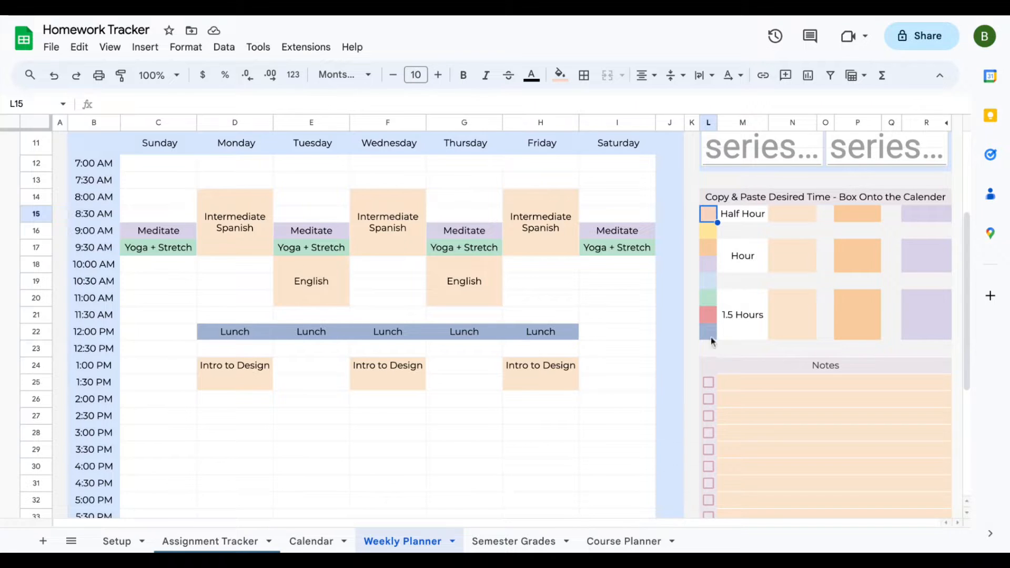
# - Fill Thursday's English block with a custom light peach sampled from the sheet with the eyedropper
pyautogui.click(493, 294)
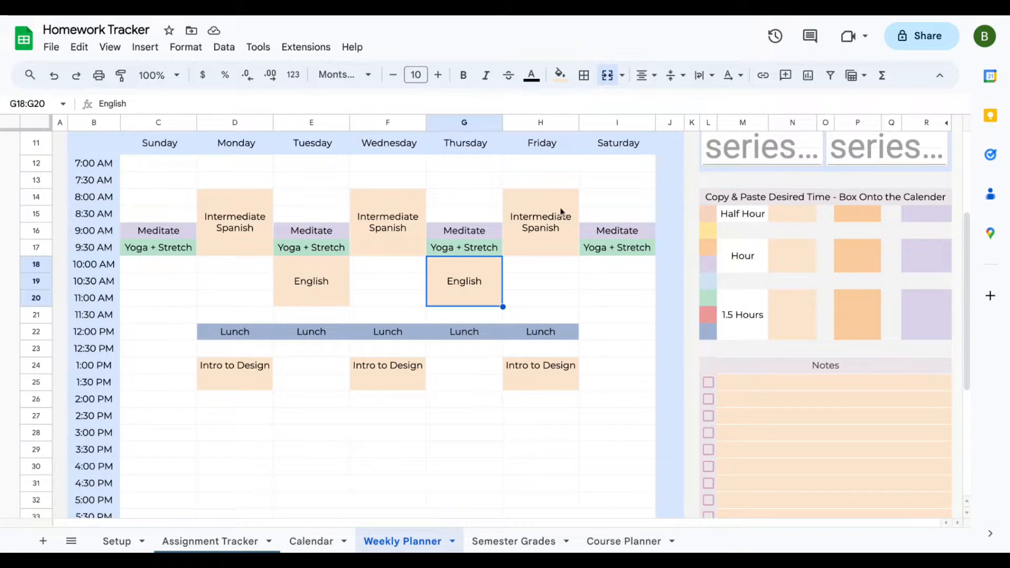
pyautogui.click(560, 76)
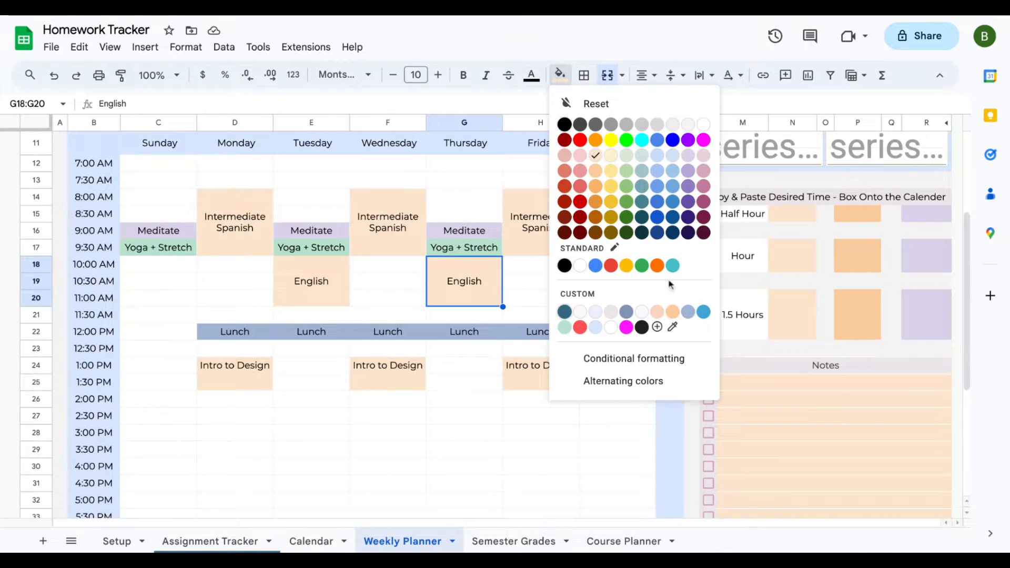
pyautogui.click(674, 327)
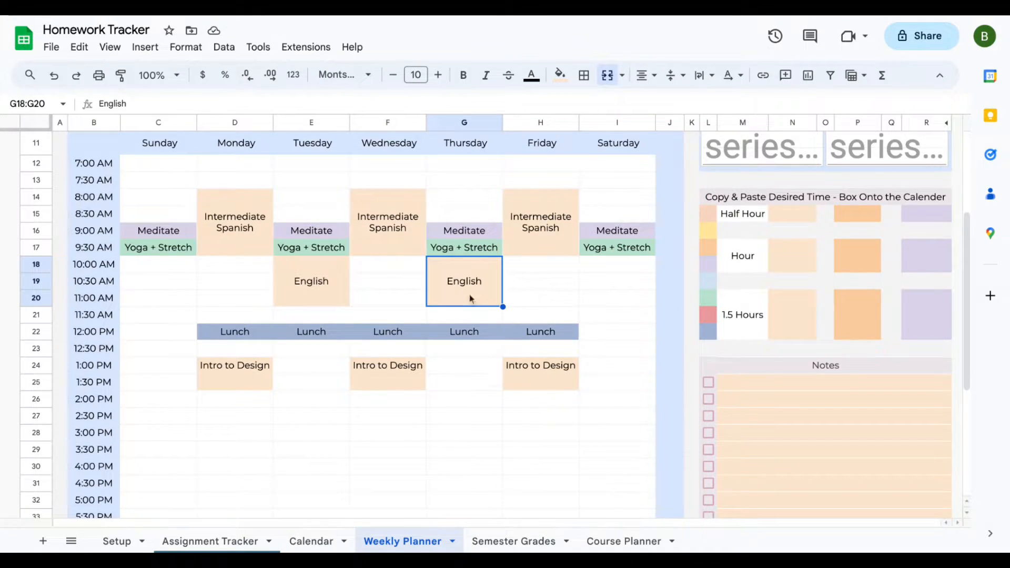
pyautogui.click(390, 229)
pyautogui.click(323, 276)
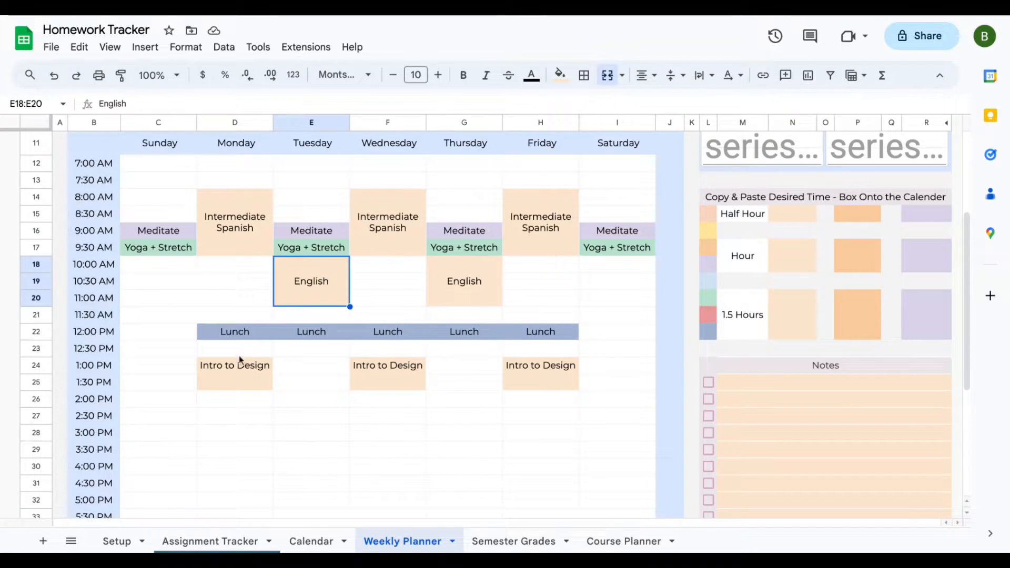
pyautogui.click(238, 369)
pyautogui.click(400, 387)
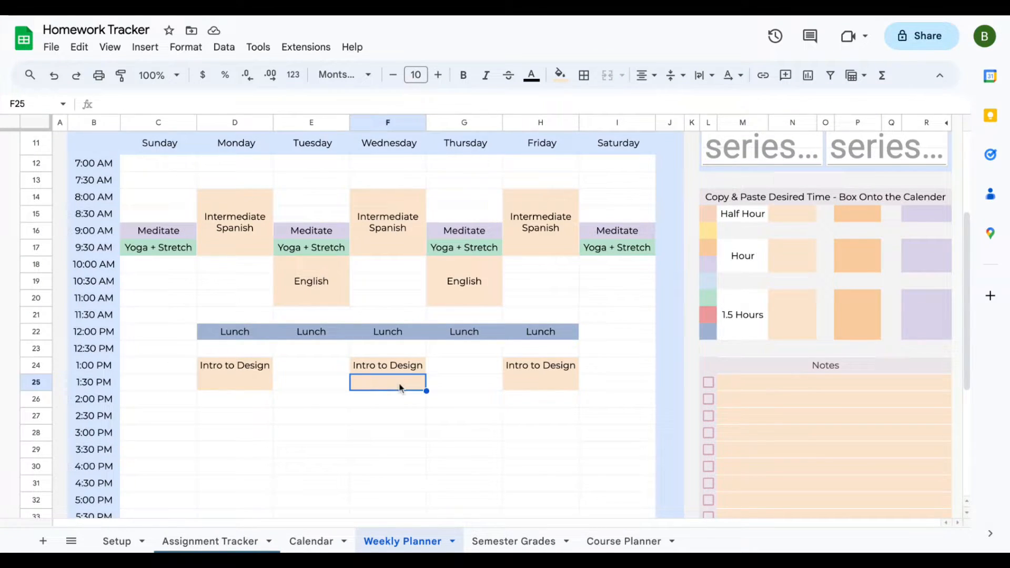
pyautogui.click(540, 378)
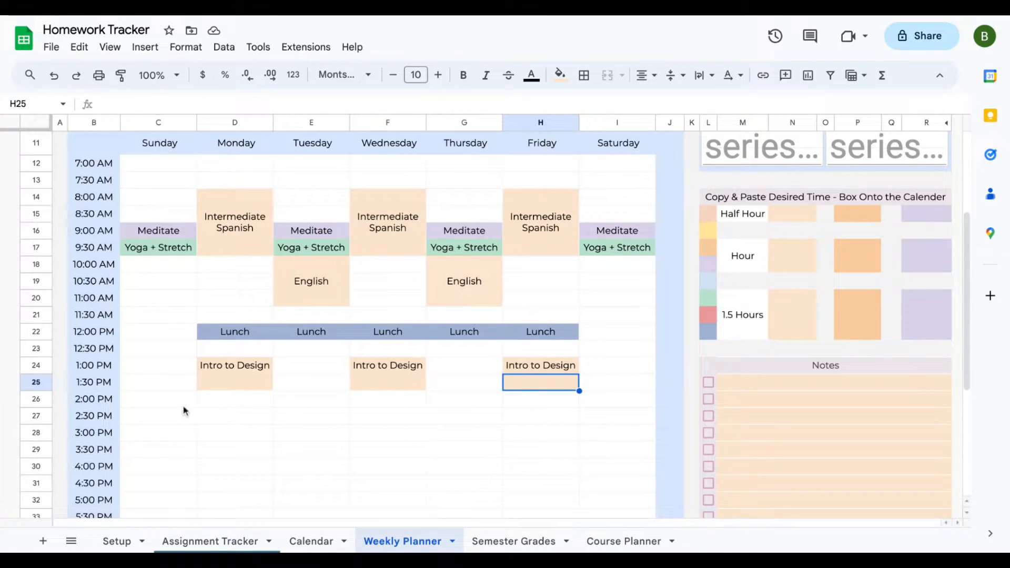
# - Enter "Study" at Monday 2:00 PM in the weekly calendar and fill the cell with the custom light gray
pyautogui.click(223, 398)
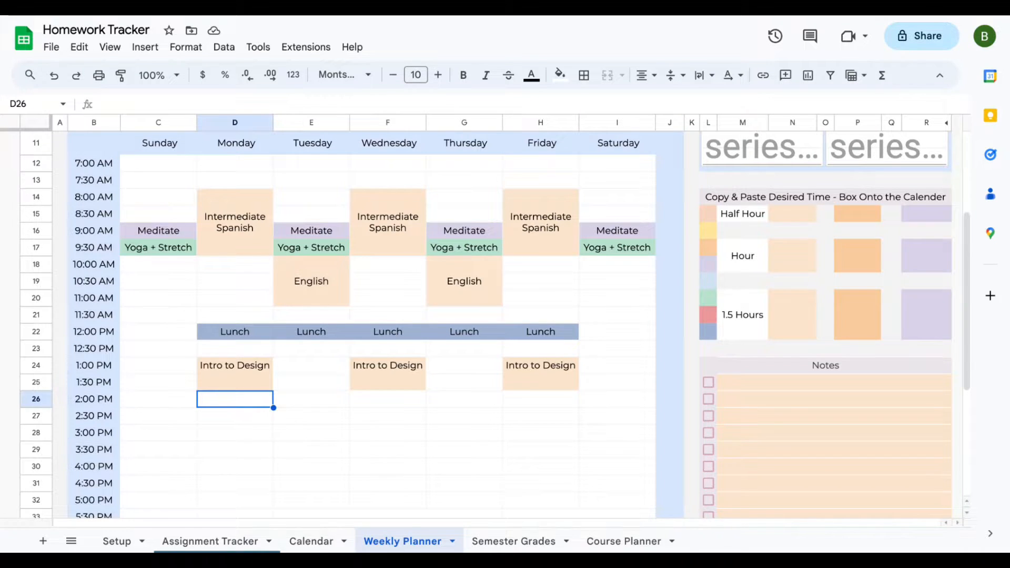
pyautogui.write('S')
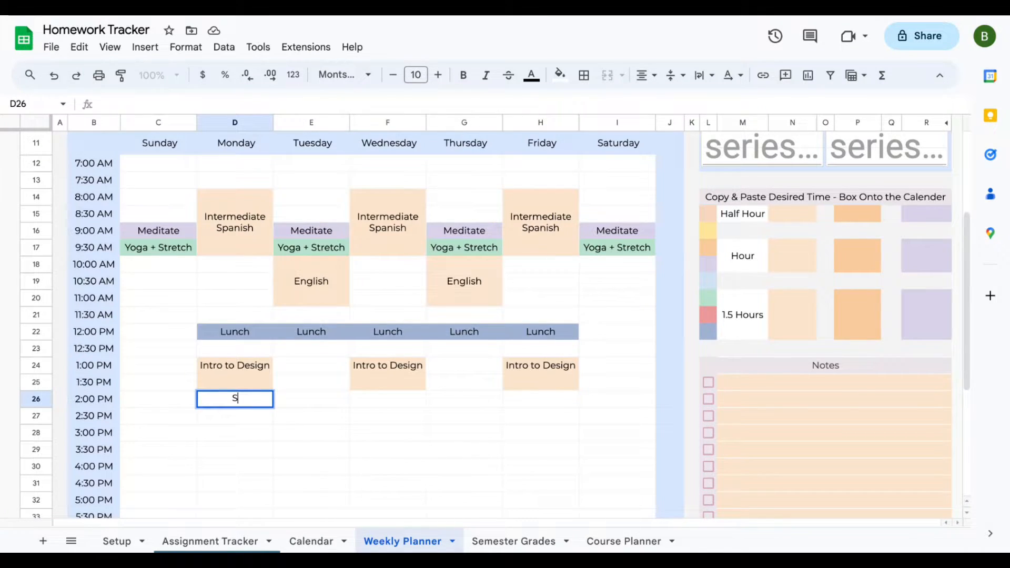
pyautogui.write('tudy')
pyautogui.click(391, 402)
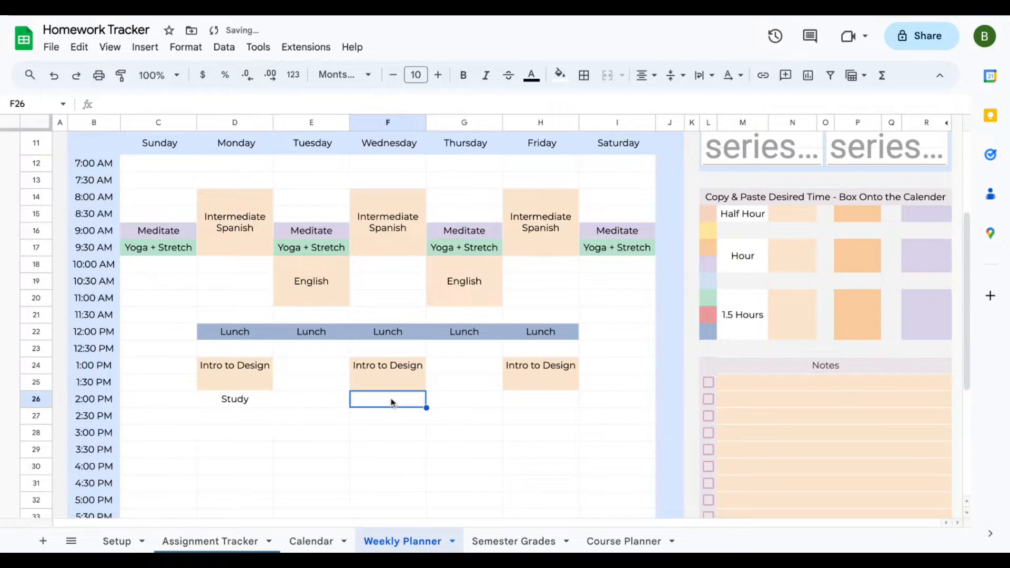
pyautogui.click(247, 402)
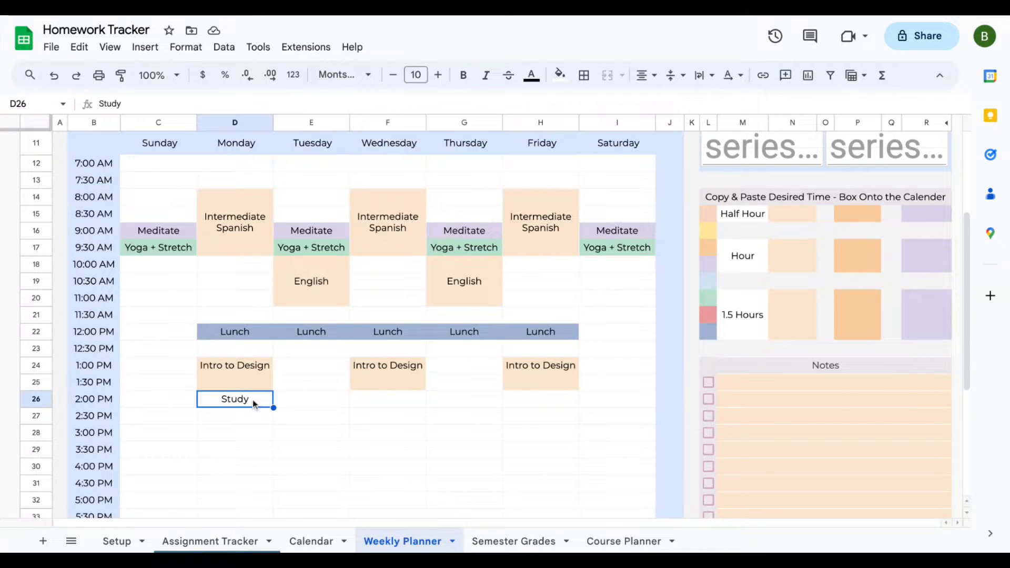
pyautogui.click(560, 78)
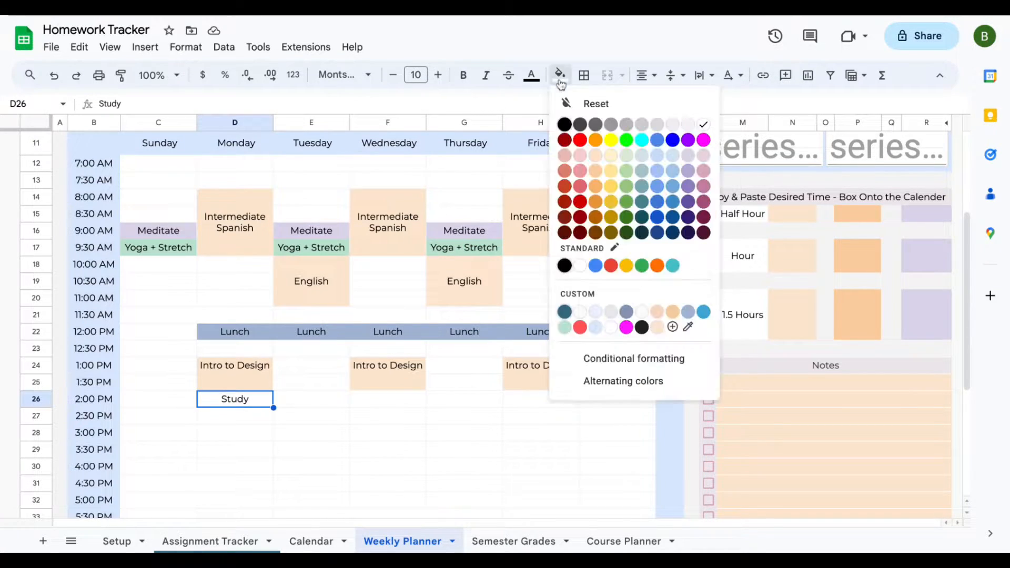
pyautogui.click(614, 314)
# - Autofill Monday's Study cell with its gray shading down through 3:00 PM
pyautogui.hotkey('shift', 'Down')
pyautogui.hotkey('shift', 'Down')
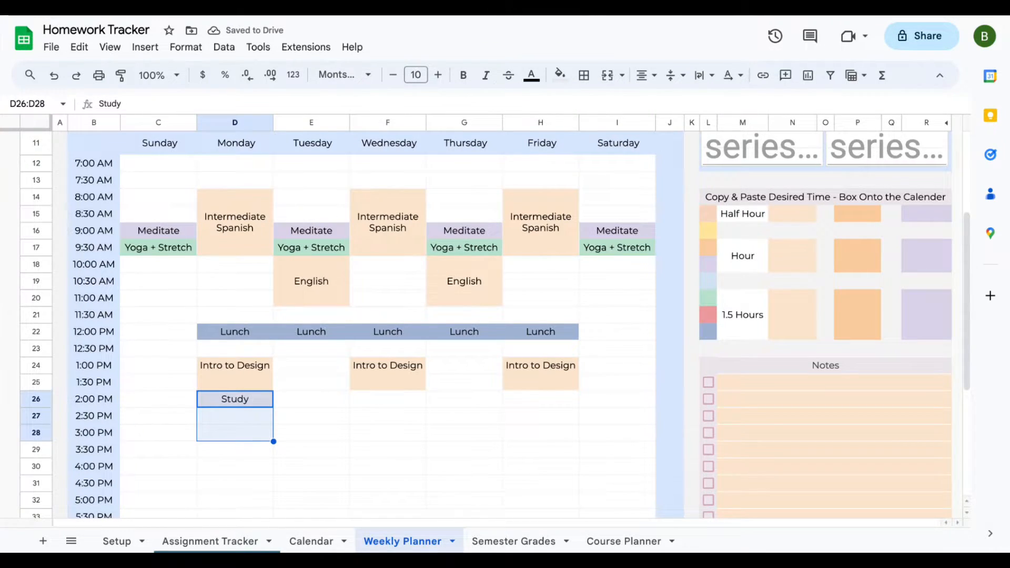
pyautogui.click(264, 396)
pyautogui.moveTo(273, 407); pyautogui.dragTo(267, 445)
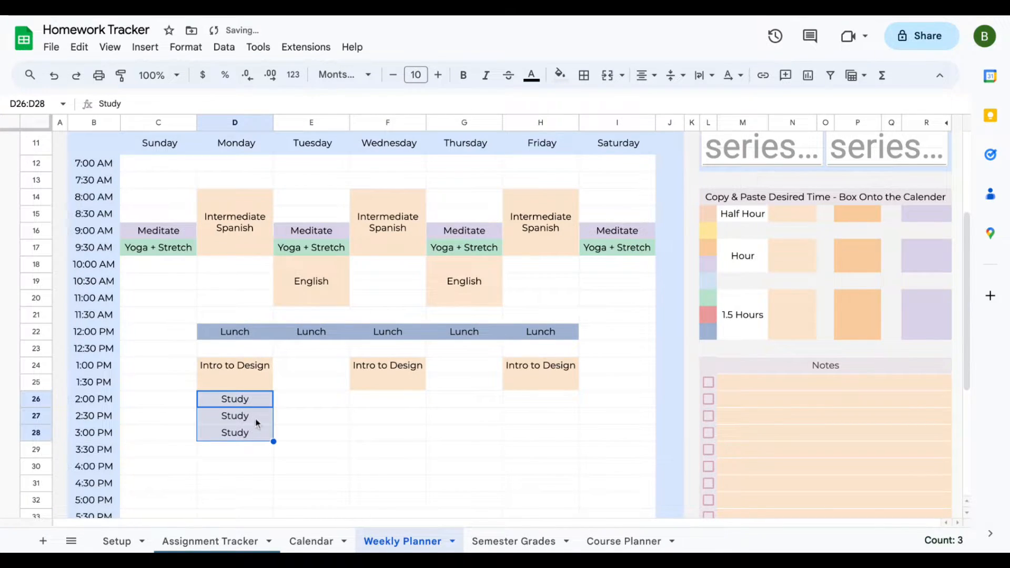
# - Clear the Study text from Monday's 2:00 PM and 3:00 PM cells, keeping only the 2:30 PM label
pyautogui.click(258, 420)
pyautogui.click(254, 403)
pyautogui.press('Delete')
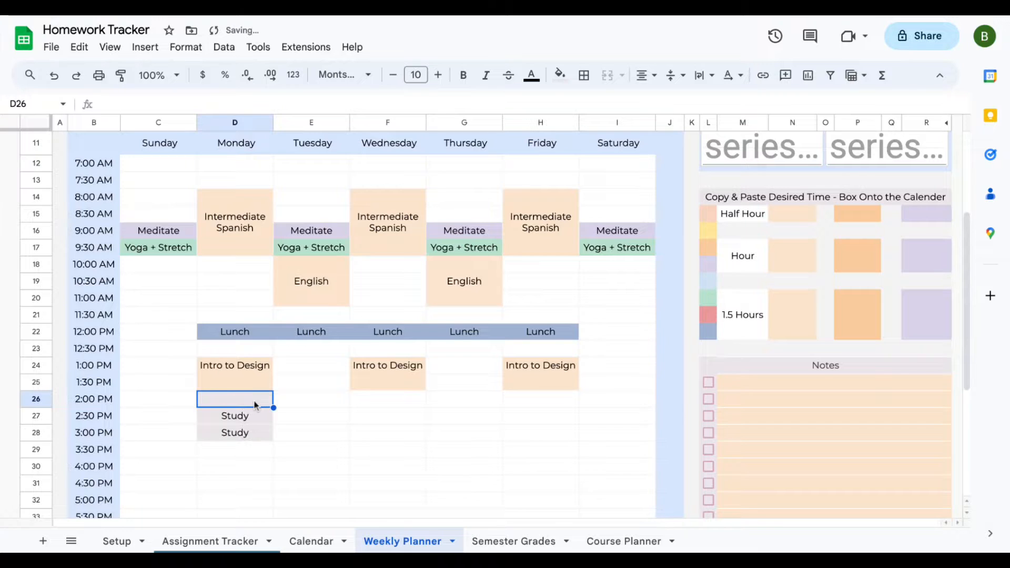
pyautogui.click(242, 434)
pyautogui.press('Delete')
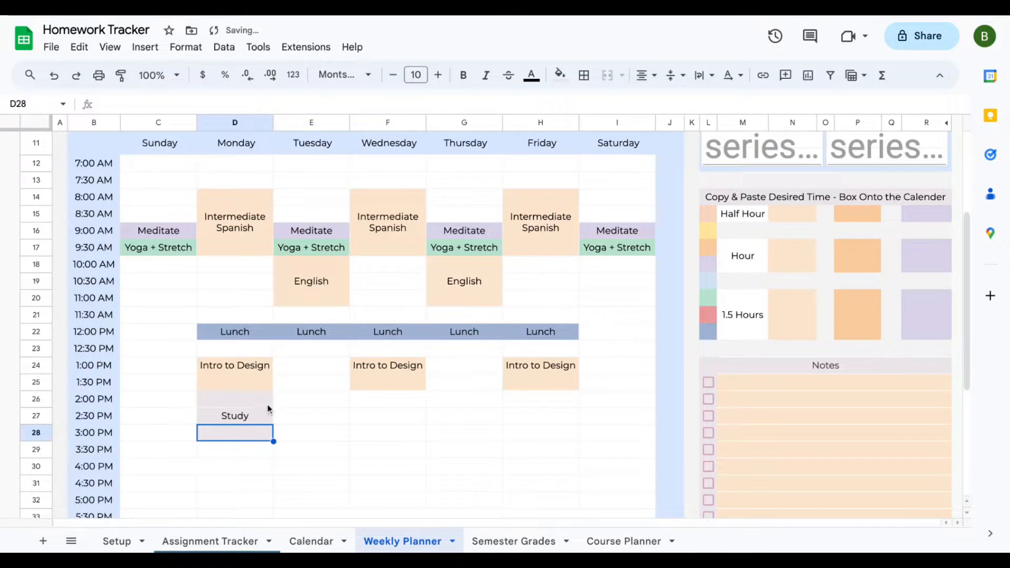
# - Extend the gray shading of Monday's study block down to 3:30 PM
pyautogui.click(267, 406)
pyautogui.click(268, 432)
pyautogui.moveTo(274, 440); pyautogui.dragTo(273, 455)
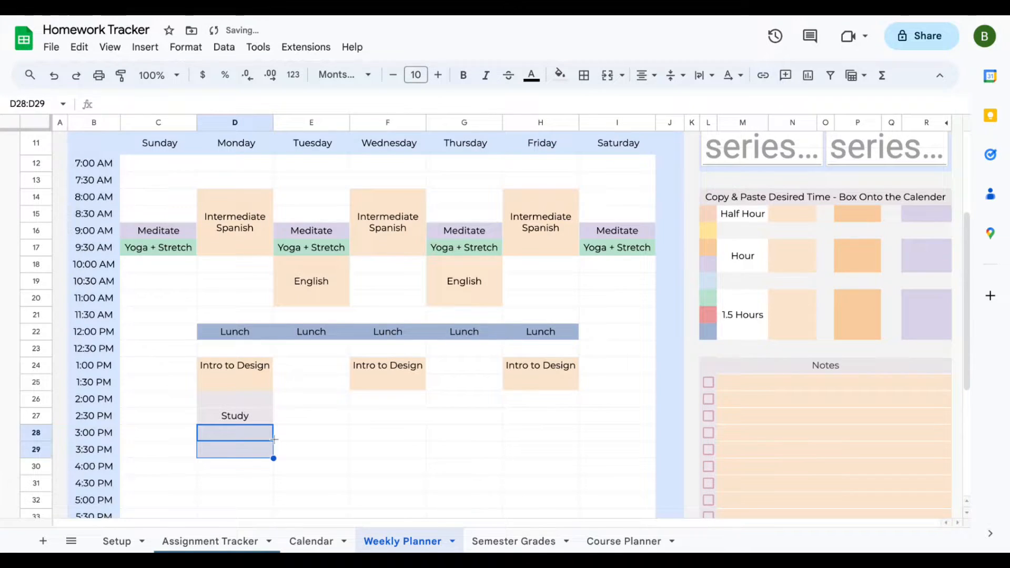
# - Copy Monday's study block from 2:00 PM to 3:30 PM onto Wednesday and Friday at 2:00 PM
pyautogui.click(265, 402)
pyautogui.hotkey('shift', 'Down')
pyautogui.hotkey('shift', 'Down')
pyautogui.hotkey('shift', 'Down')
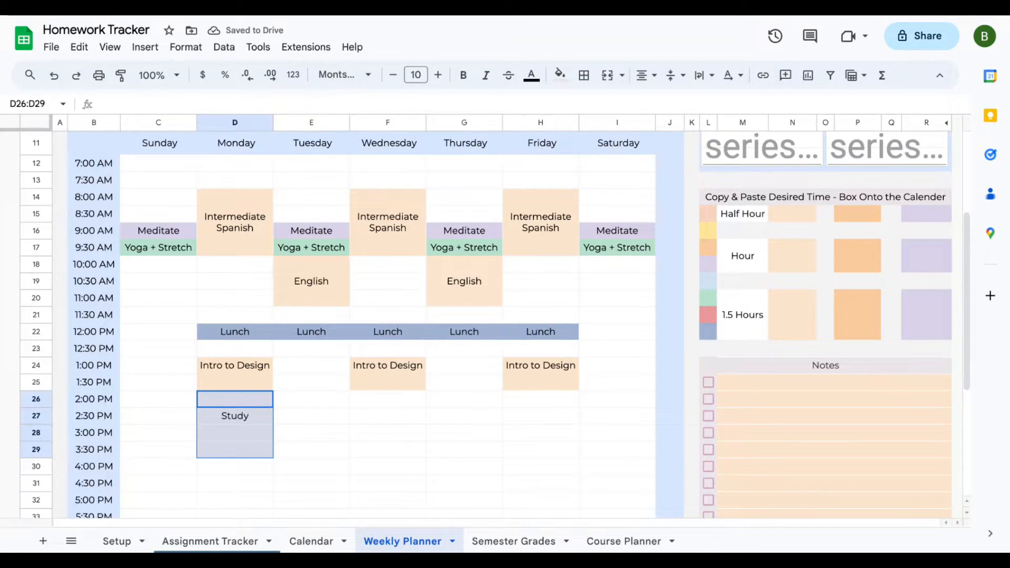
pyautogui.hotkey('ctrl', 'c')
pyautogui.click(382, 402)
pyautogui.hotkey('ctrl', 'v')
pyautogui.click(542, 403)
pyautogui.hotkey('ctrl', 'v')
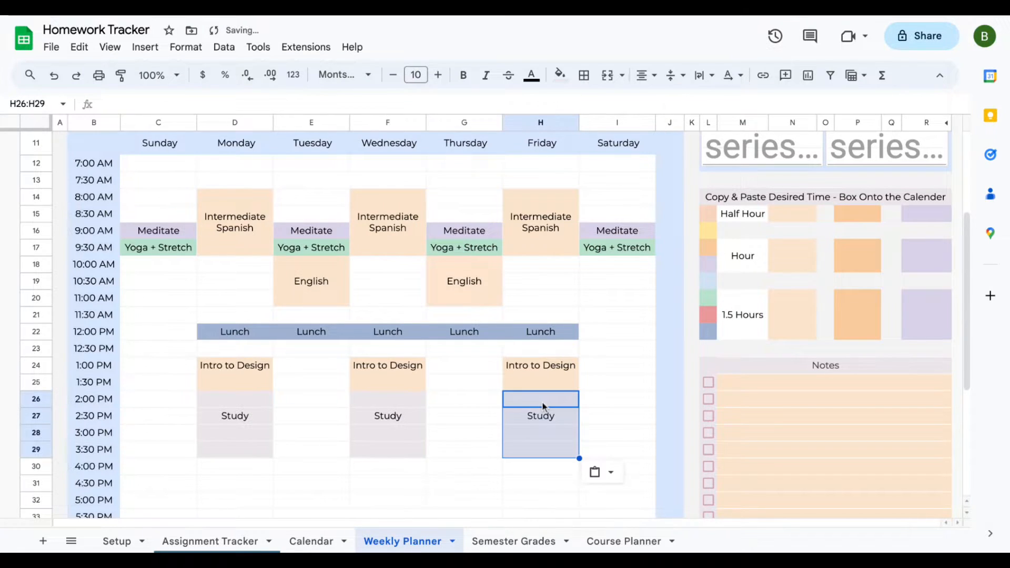
pyautogui.click(604, 403)
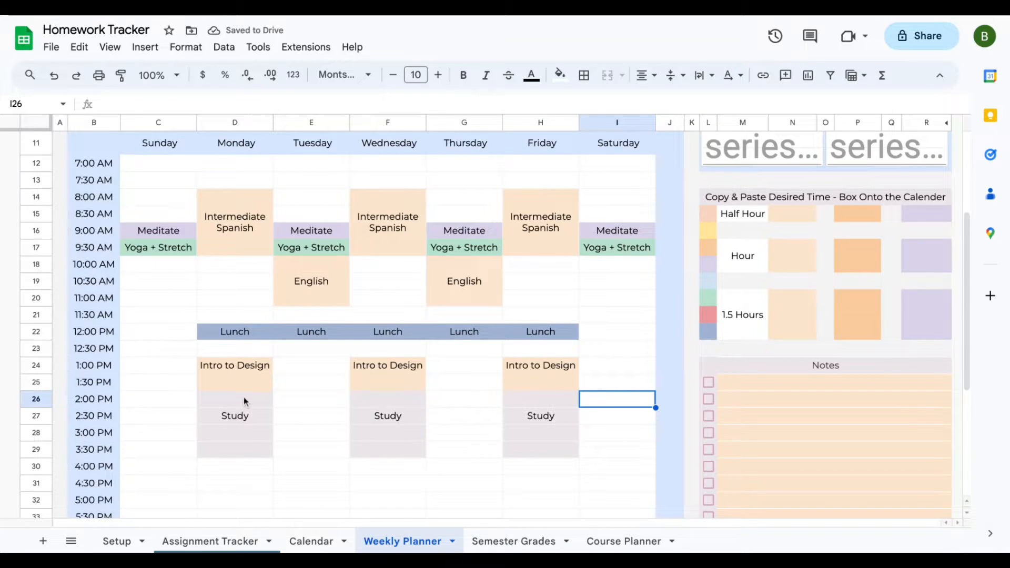
# - Clear the contents of the Sunday to Saturday cells from 2:00 PM through 4:00 PM in the weekly calendar
pyautogui.click(168, 403)
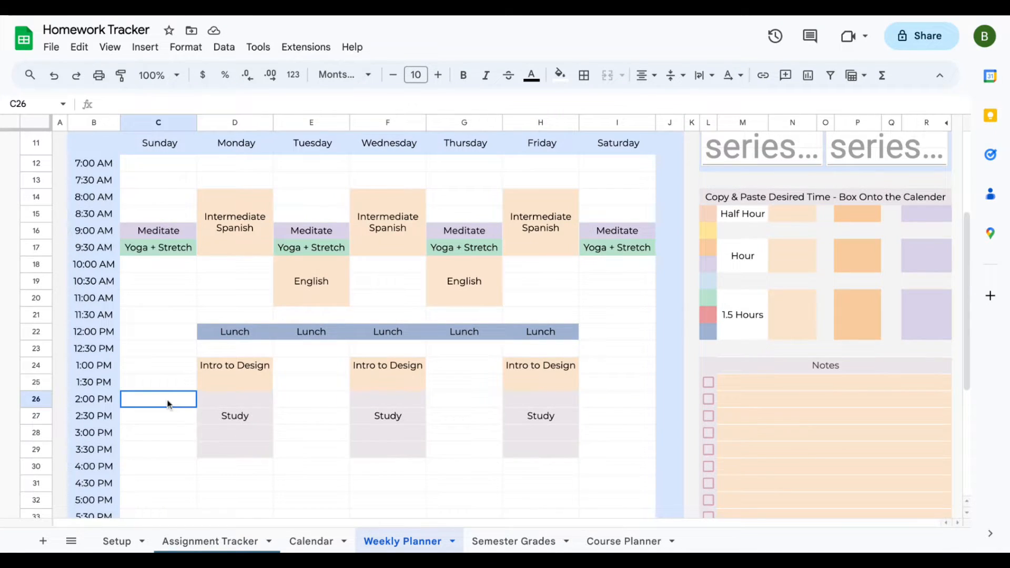
pyautogui.hotkey('shift', 'Right')
pyautogui.hotkey('shift', 'Right')
pyautogui.hotkey('shift', 'Right')
pyautogui.hotkey('shift', 'Right')
pyautogui.hotkey('shift', 'Down')
pyautogui.hotkey('shift', 'Down')
pyautogui.hotkey('shift', 'Down')
pyautogui.hotkey('shift', 'Down')
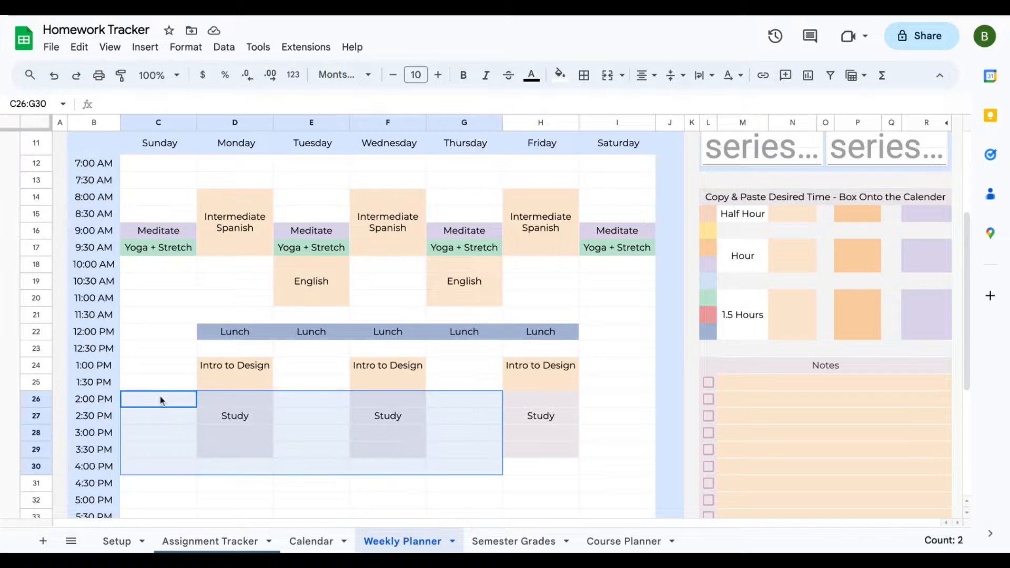
pyautogui.hotkey('shift', 'Right')
pyautogui.hotkey('shift', 'Right')
pyautogui.hotkey('shift', 'Up')
pyautogui.hotkey('shift', 'Down')
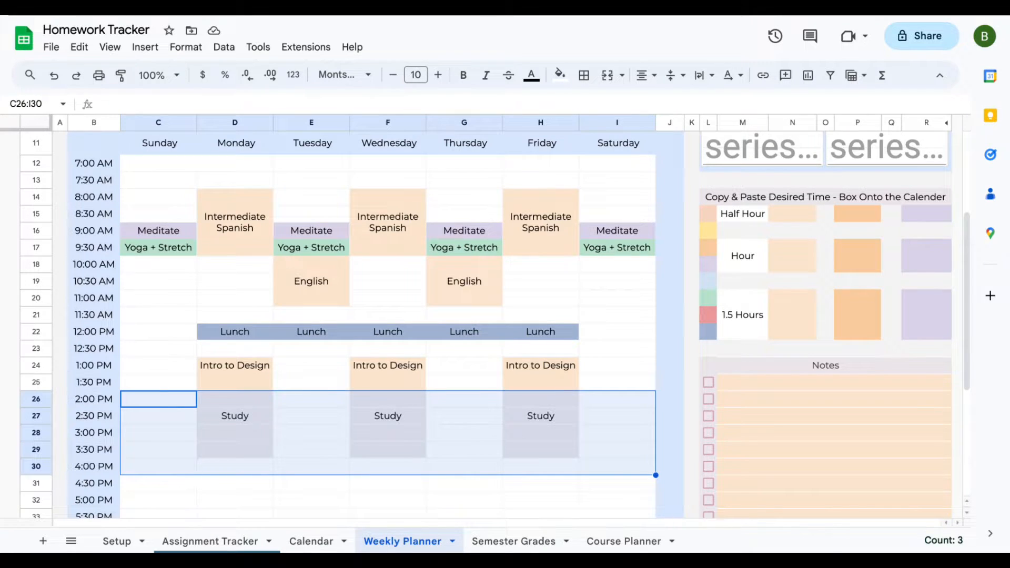
pyautogui.press('Delete')
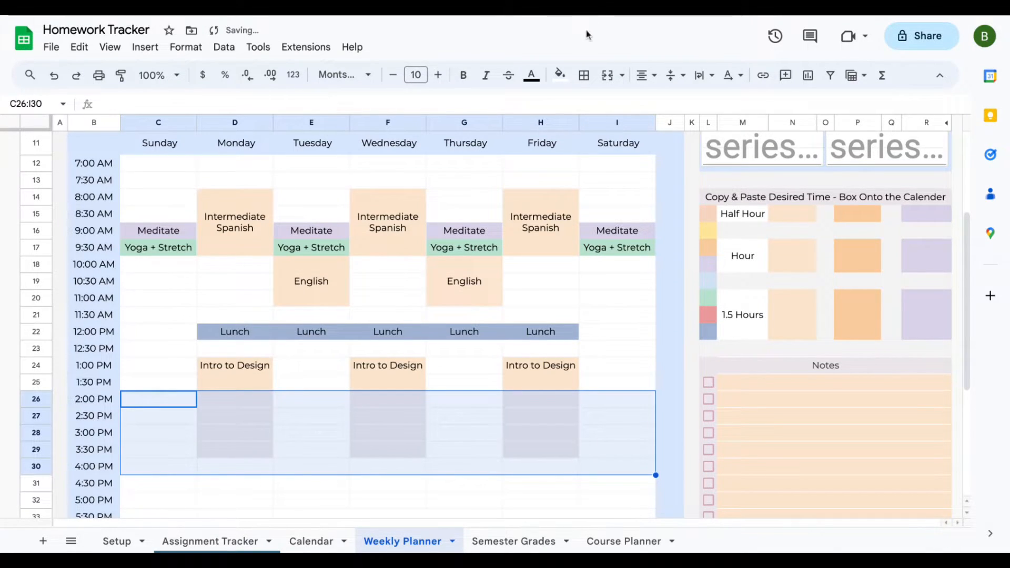
# - Set the fill of the 2:00 PM to 4:00 PM cells for the whole week to white
pyautogui.click(559, 74)
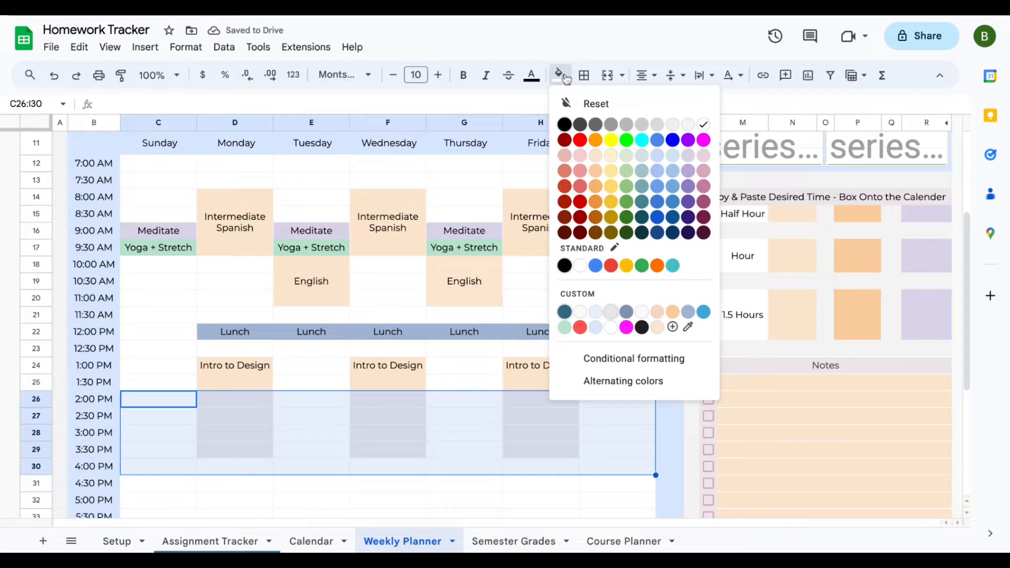
pyautogui.click(710, 125)
pyautogui.click(622, 385)
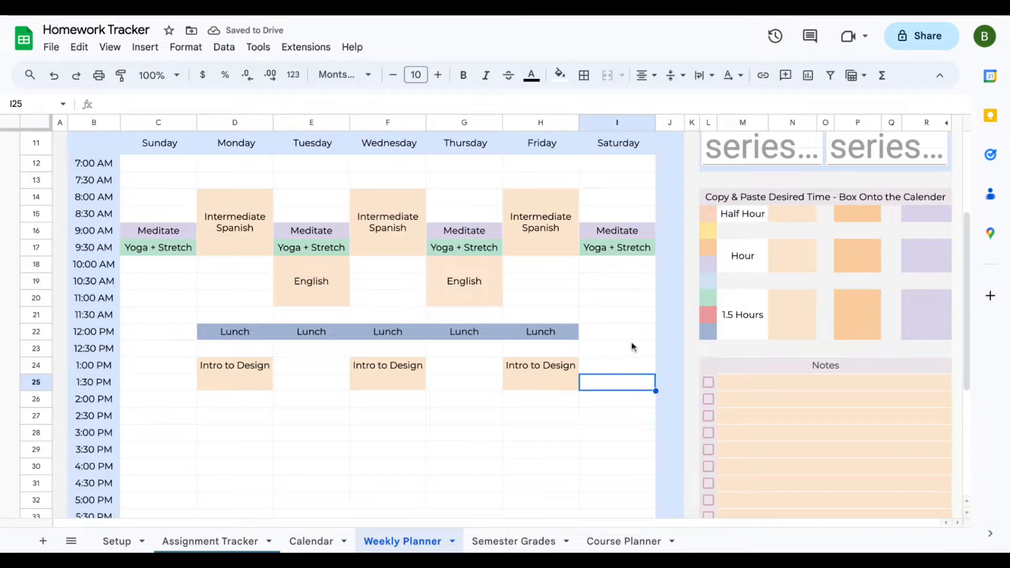
# - Examine the Weekly Planner's Start Date cell and its date picker without choosing another date
pyautogui.scroll(3, 633, 347)
pyautogui.scroll(3, 633, 347)
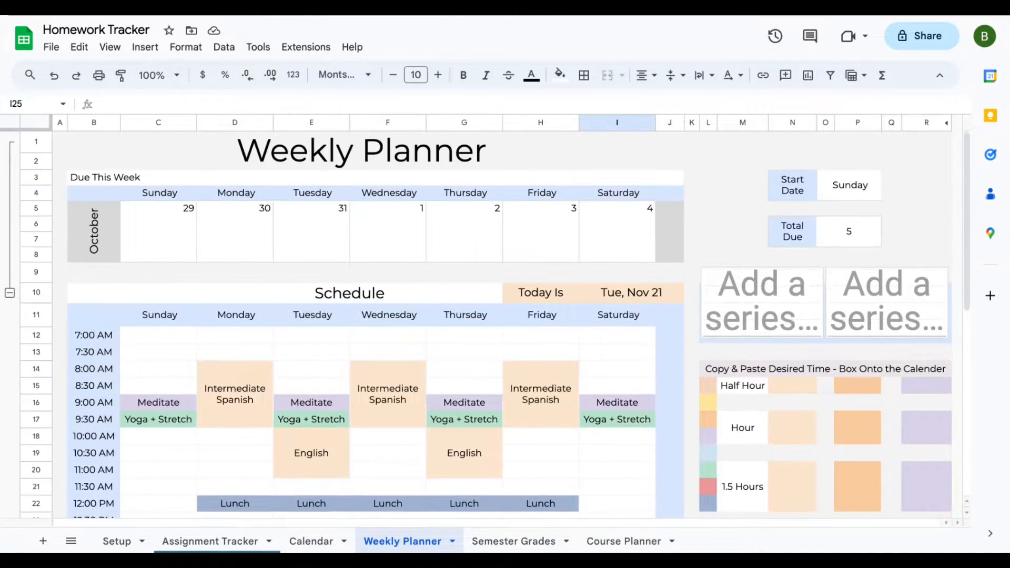
pyautogui.doubleClick(849, 195)
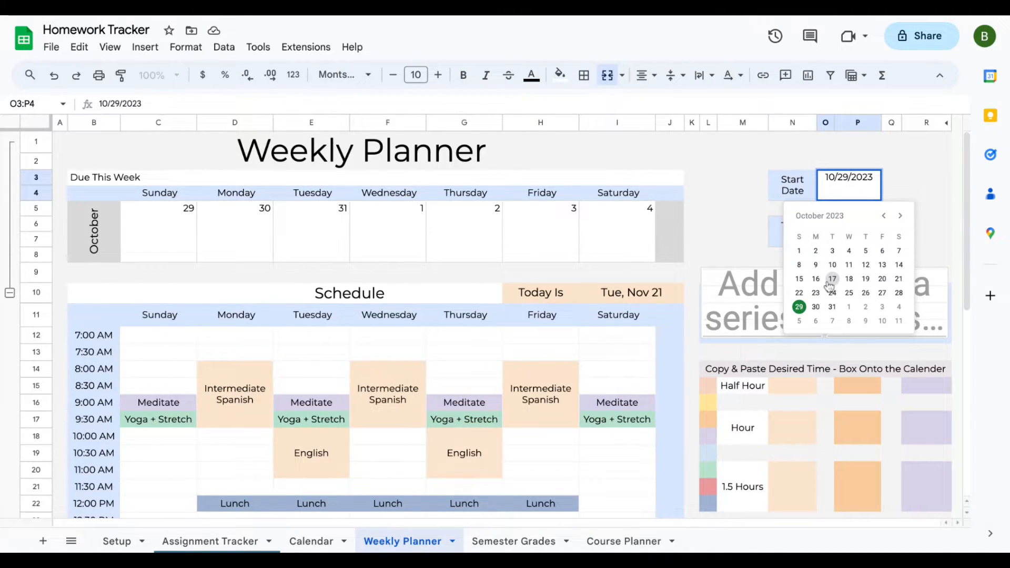
pyautogui.click(919, 181)
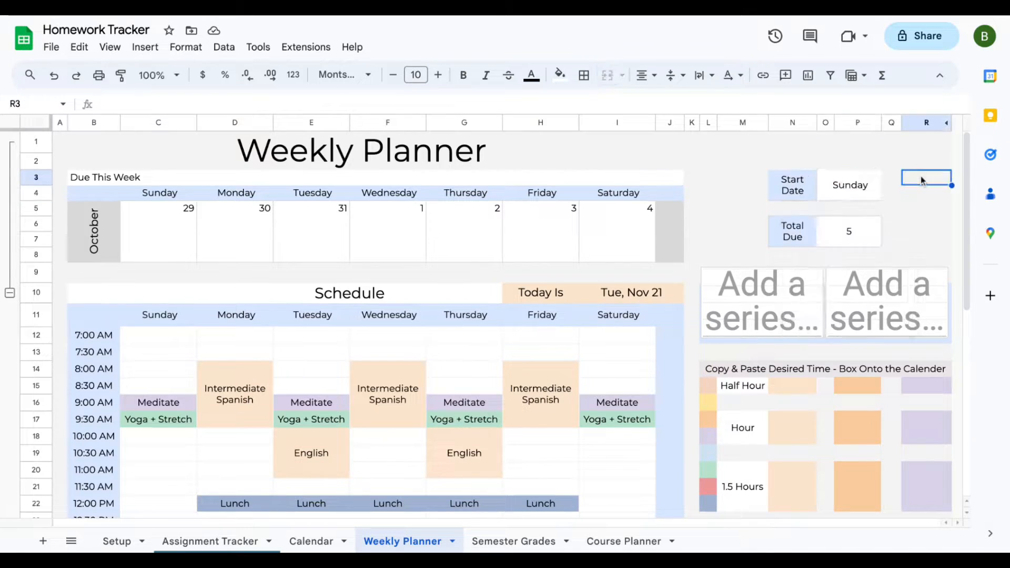
pyautogui.click(872, 185)
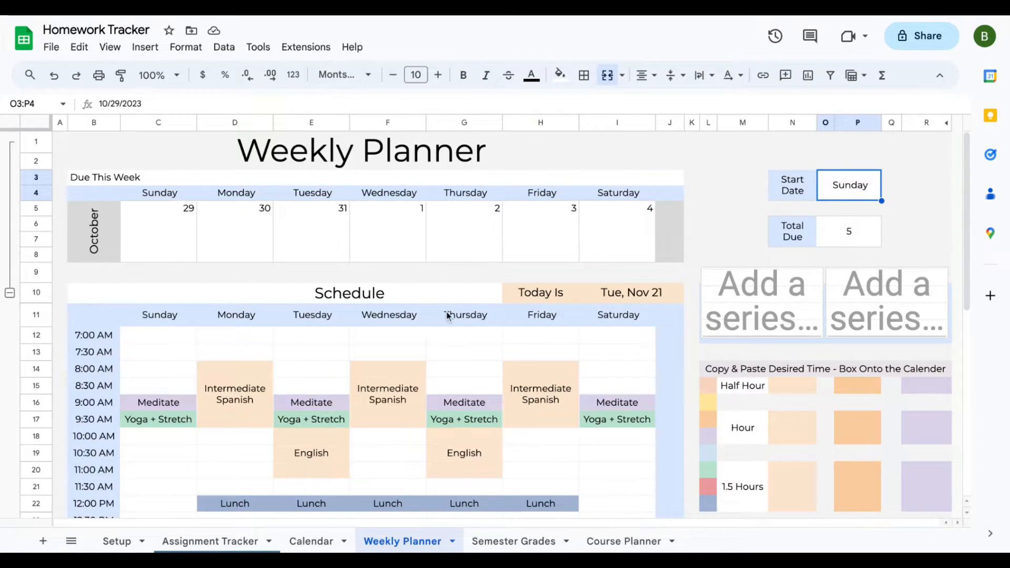
# - Set the Weekly Planner's Start Date to 11/19/2023 and look at the assignment due on Friday
pyautogui.doubleClick(869, 196)
pyautogui.click(901, 216)
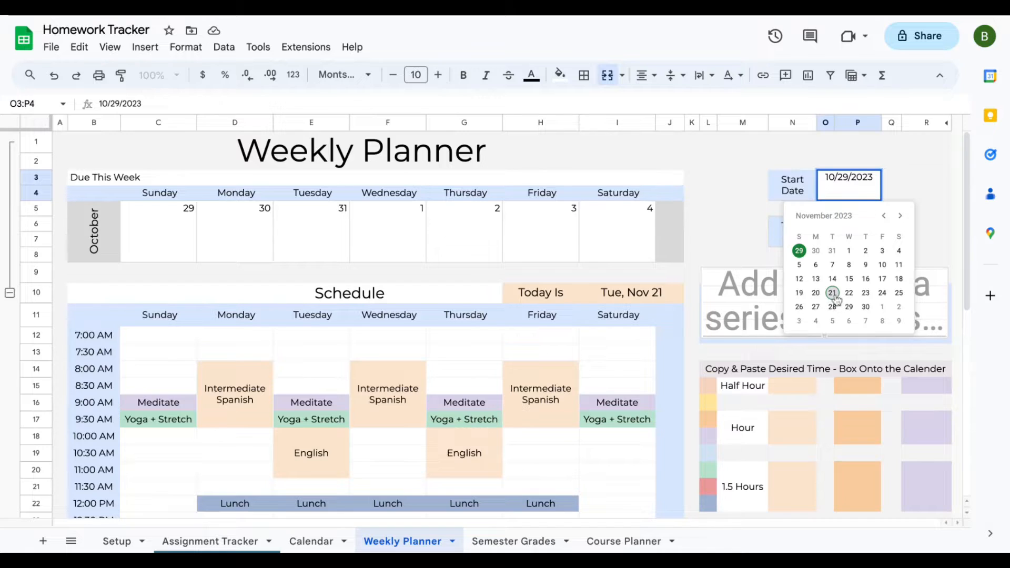
pyautogui.click(799, 293)
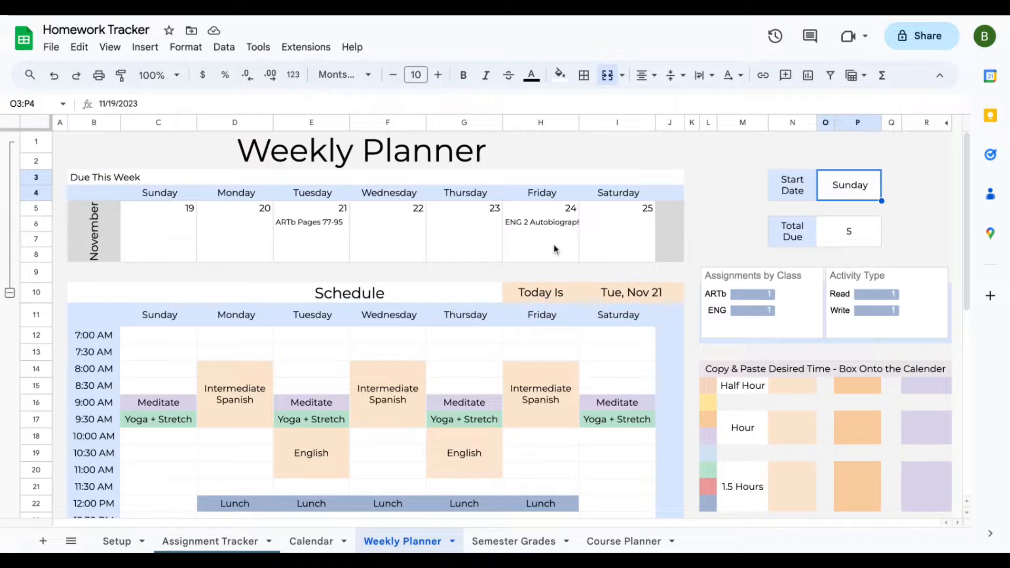
pyautogui.click(701, 216)
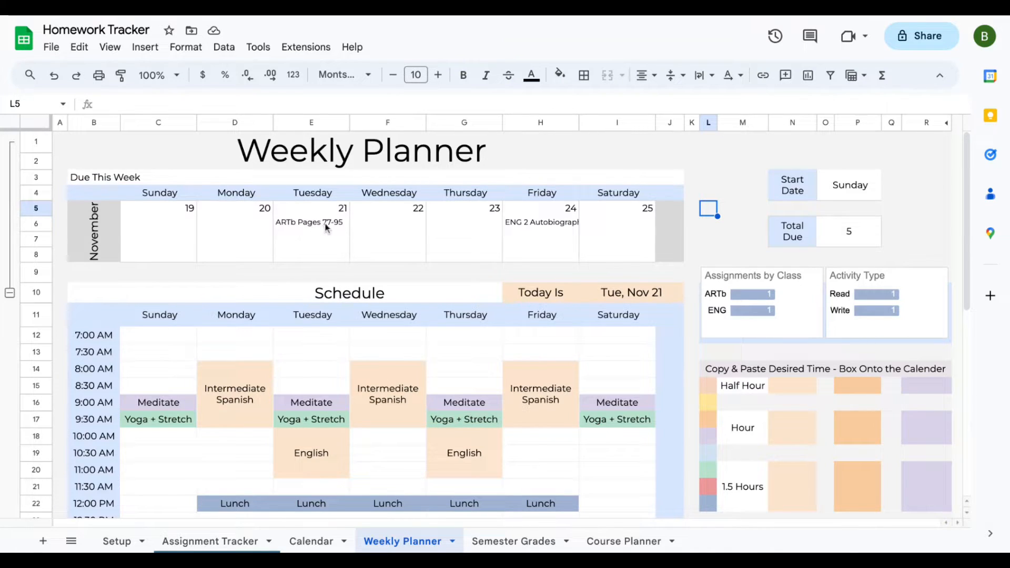
pyautogui.click(525, 225)
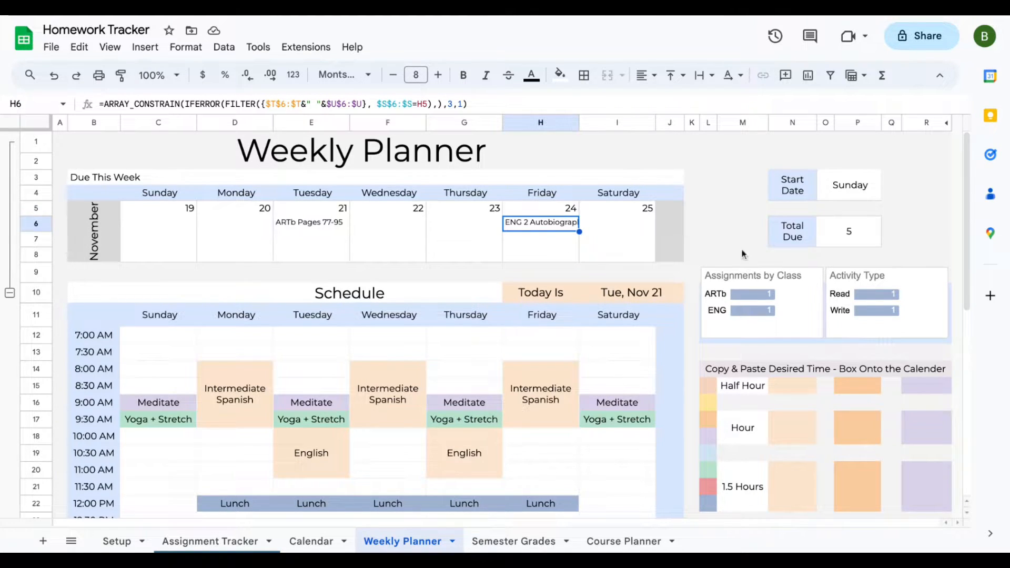
pyautogui.click(708, 240)
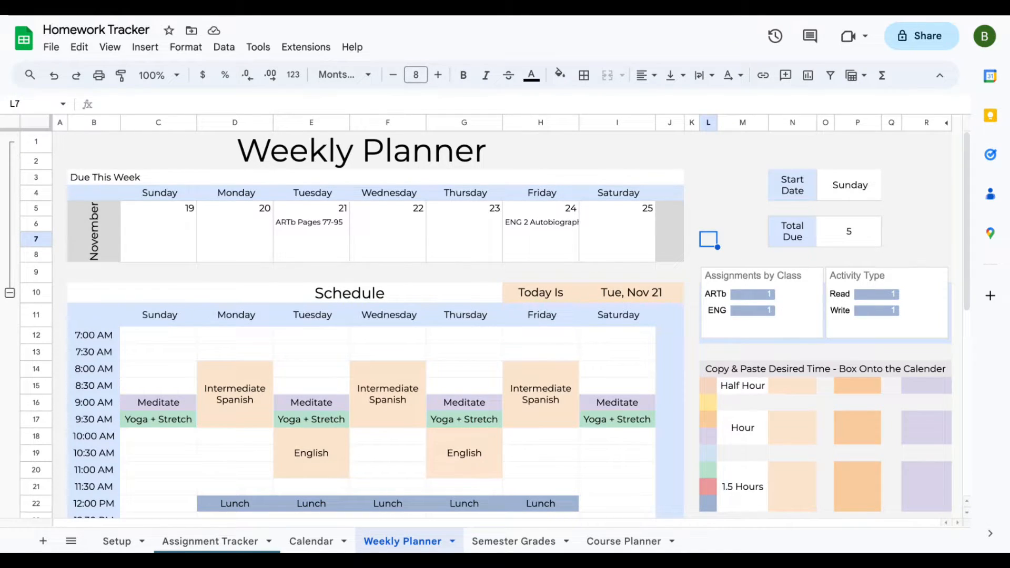
# - Collapse the row group 1 to 9 above the schedule, trying the expand and collapse toggle once
pyautogui.click(11, 294)
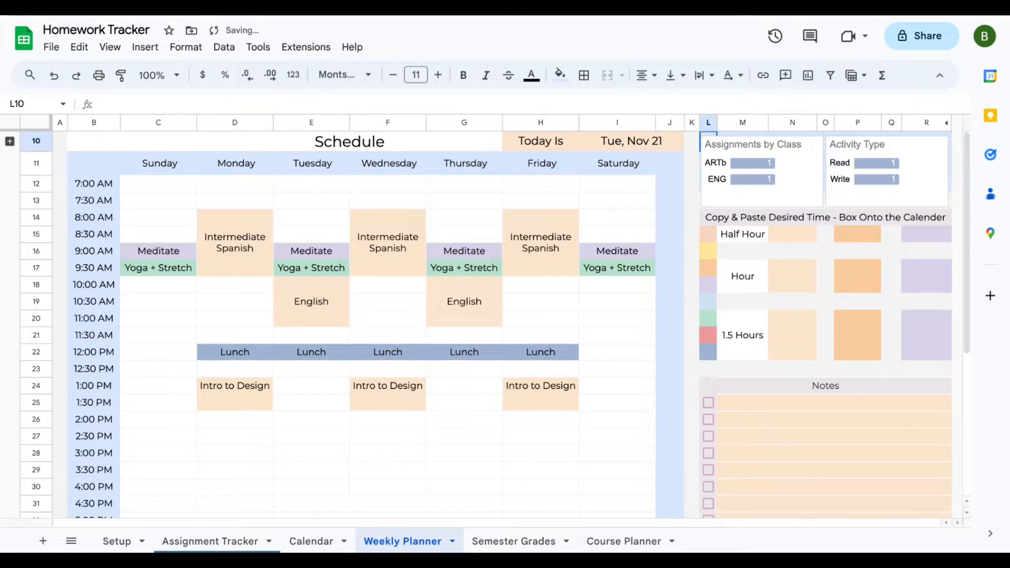
pyautogui.click(9, 141)
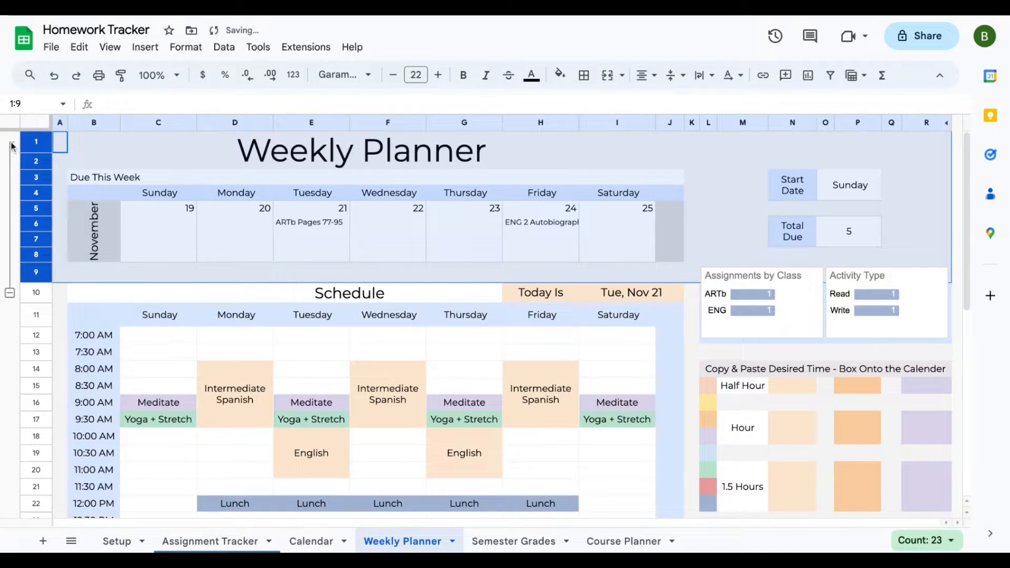
pyautogui.click(10, 293)
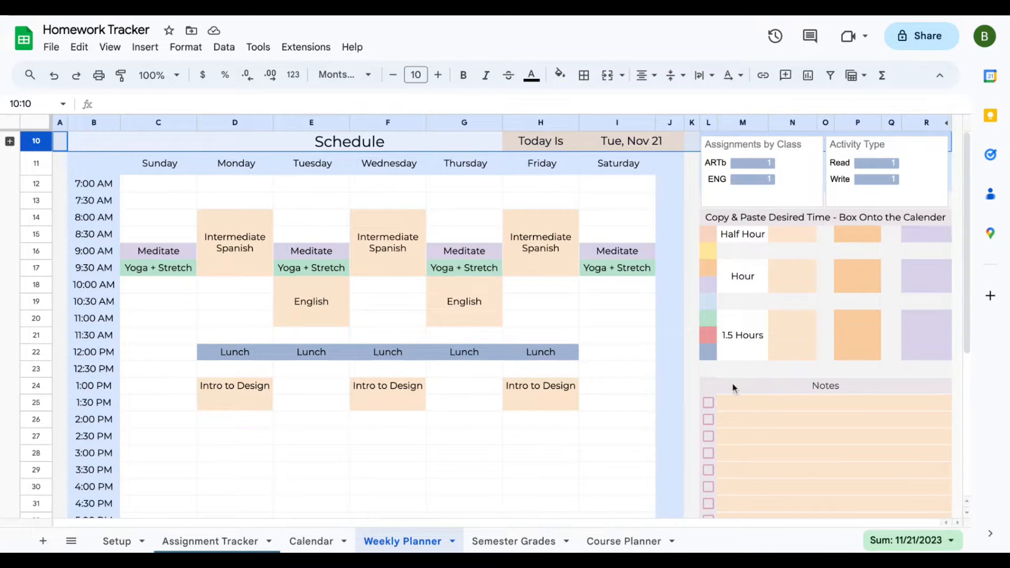
# - Try out the Notes list by ticking its first three checkboxes and unticking them again
pyautogui.click(734, 401)
pyautogui.click(734, 421)
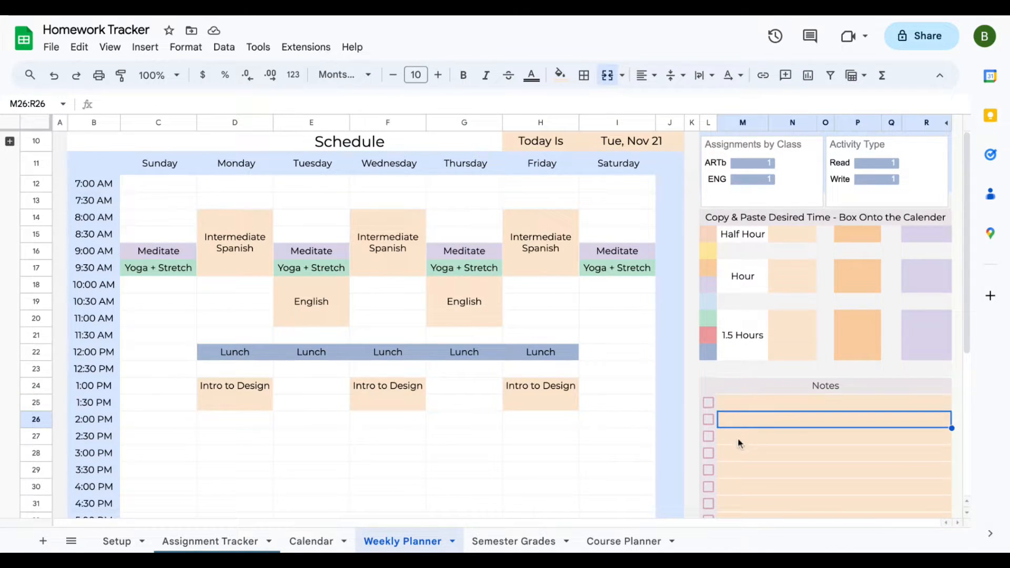
pyautogui.press('Down')
pyautogui.click(709, 403)
pyautogui.click(709, 419)
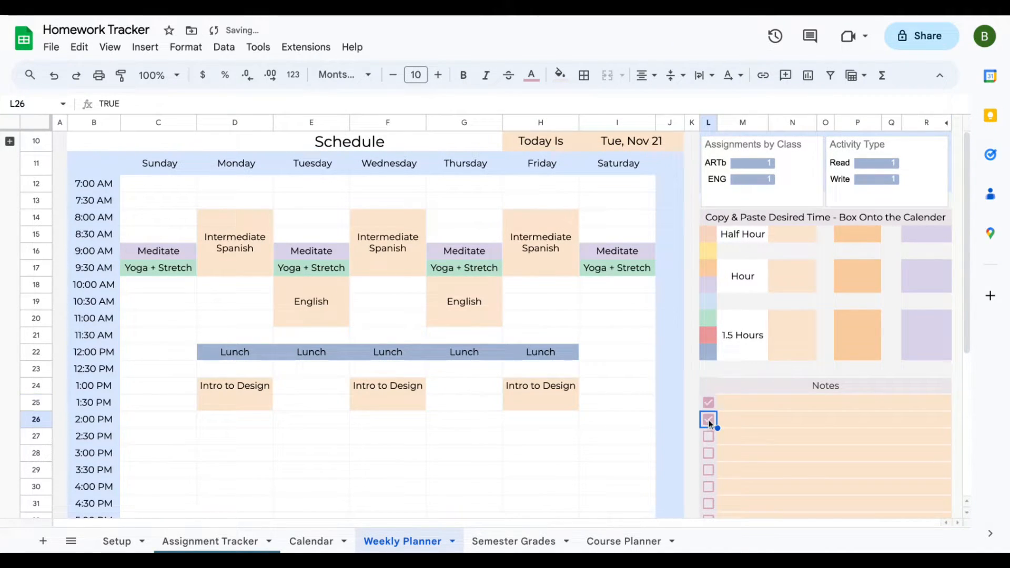
pyautogui.click(708, 436)
pyautogui.click(708, 436)
pyautogui.click(708, 419)
pyautogui.click(709, 401)
pyautogui.click(738, 414)
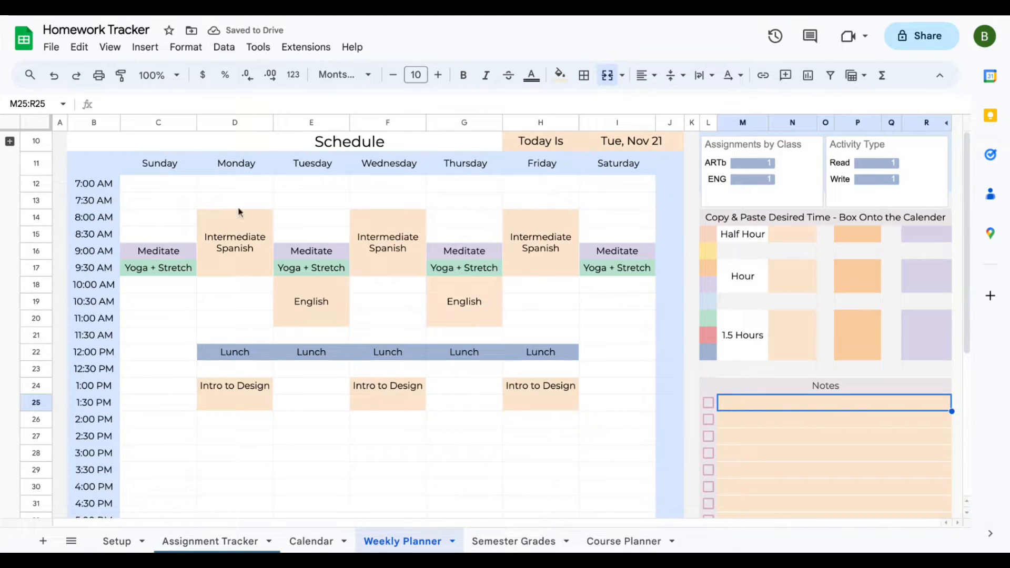
# - Expand the collapsed row group 1 to 9 above the schedule
pyautogui.click(9, 141)
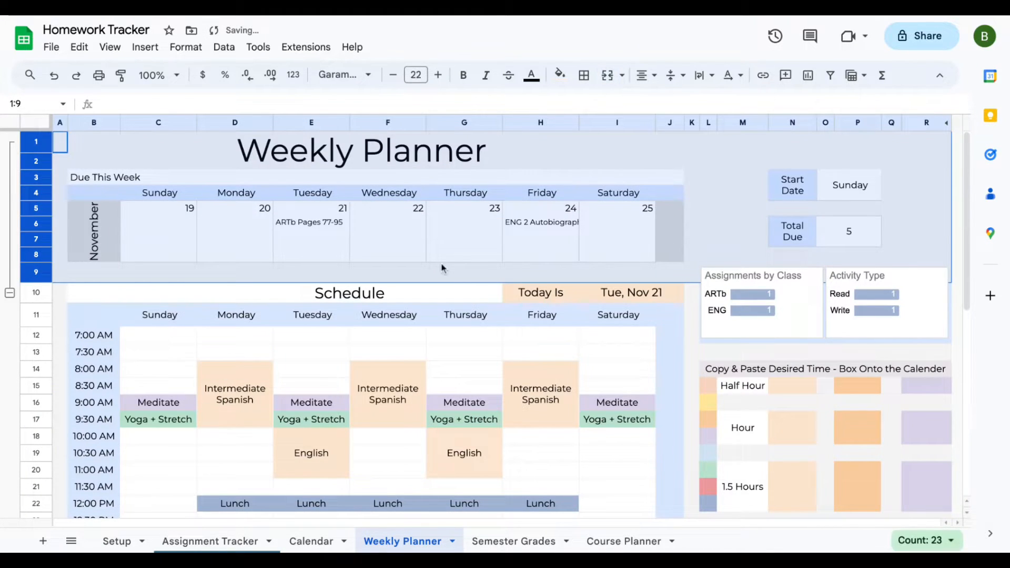
pyautogui.click(692, 335)
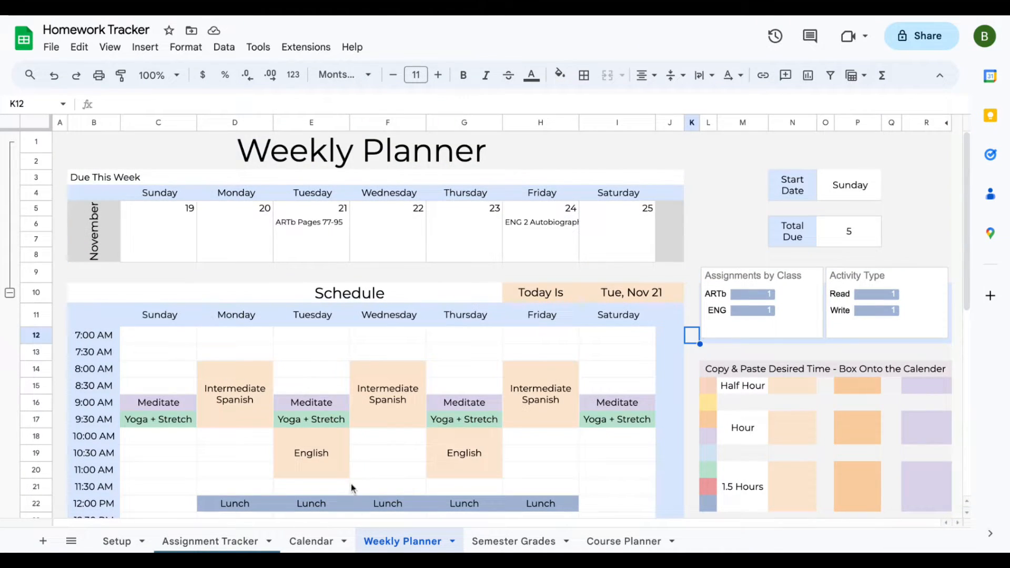
# - Examine the To Do and Done counts for today, this week and this month on the Assignment Tracker sheet
pyautogui.click(209, 544)
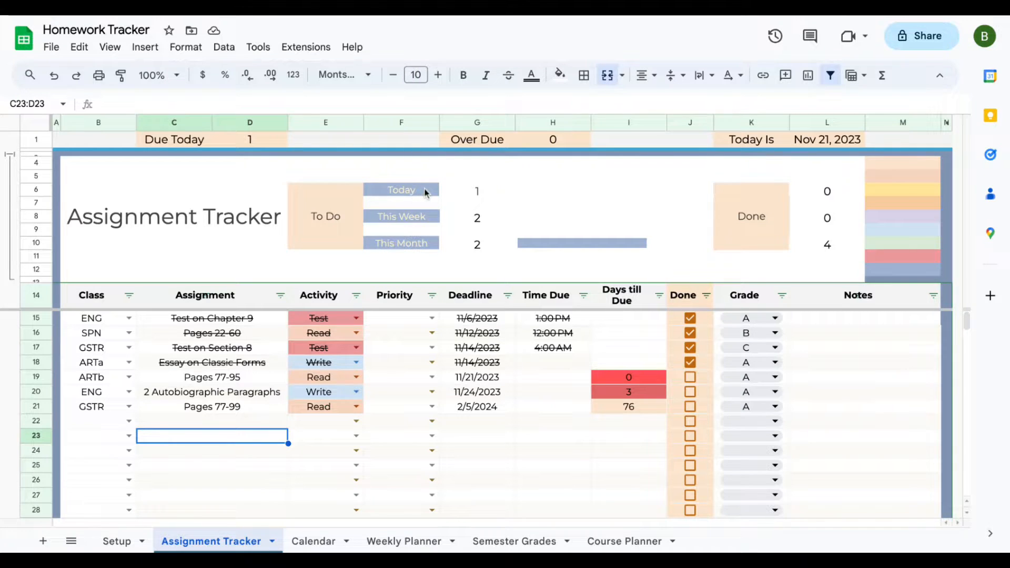
pyautogui.click(466, 193)
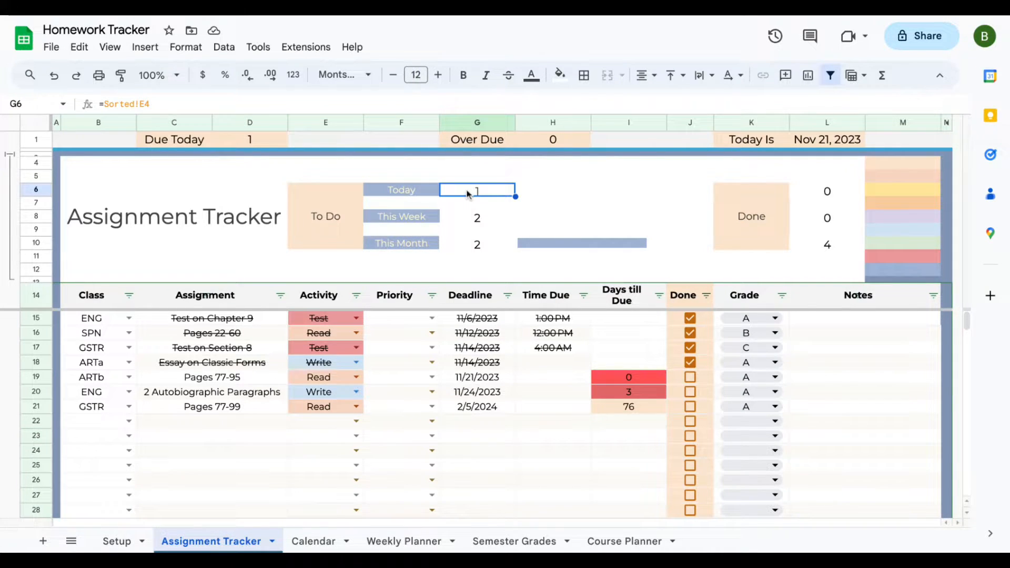
pyautogui.click(465, 224)
pyautogui.click(466, 248)
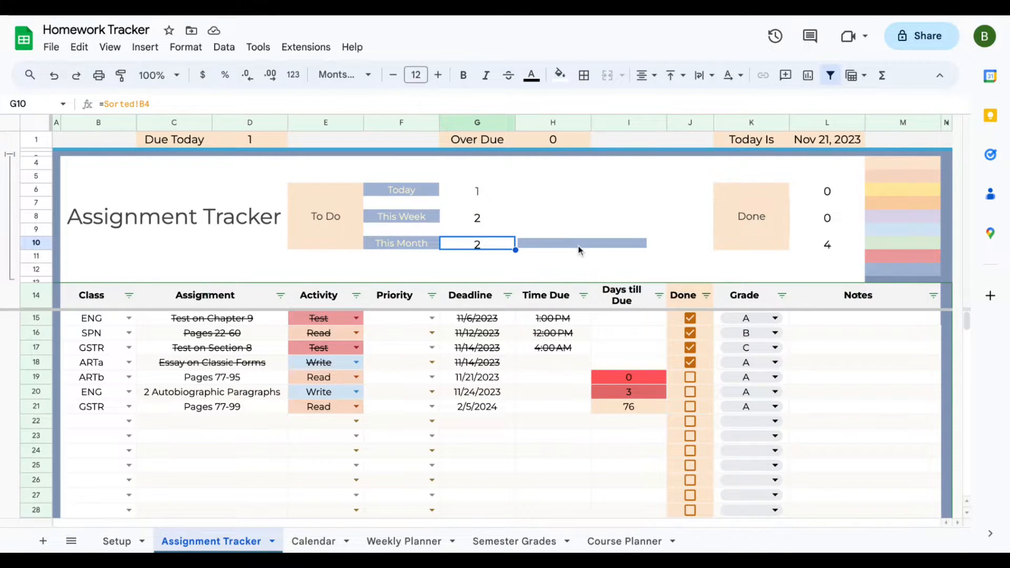
pyautogui.click(771, 201)
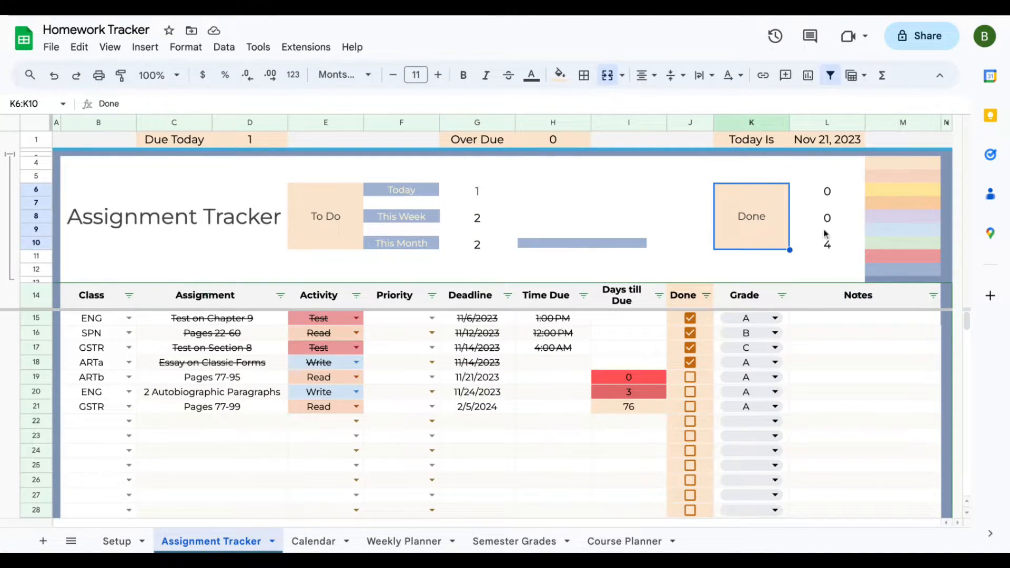
pyautogui.click(823, 202)
pyautogui.click(818, 192)
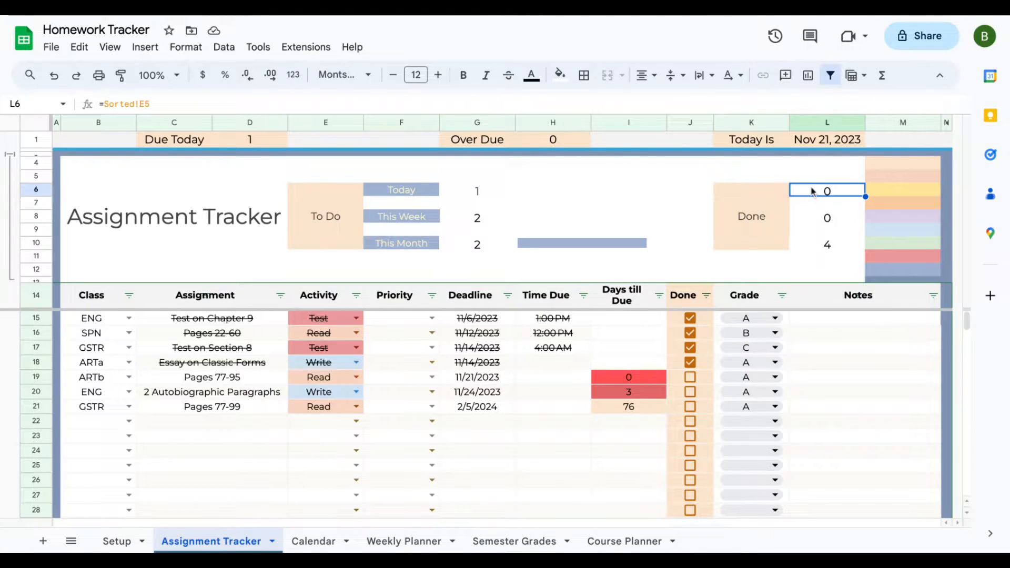
pyautogui.click(808, 227)
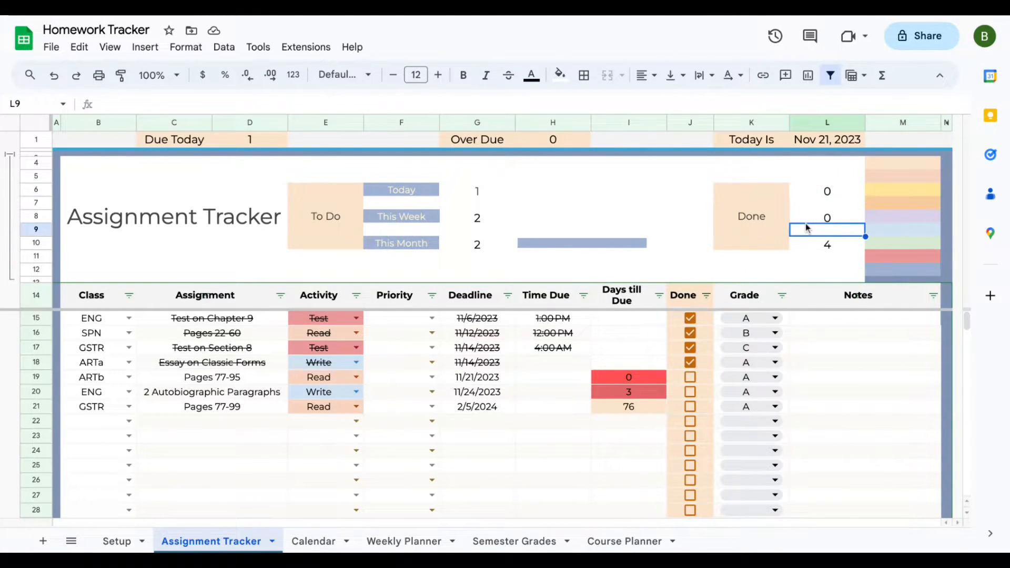
pyautogui.click(811, 220)
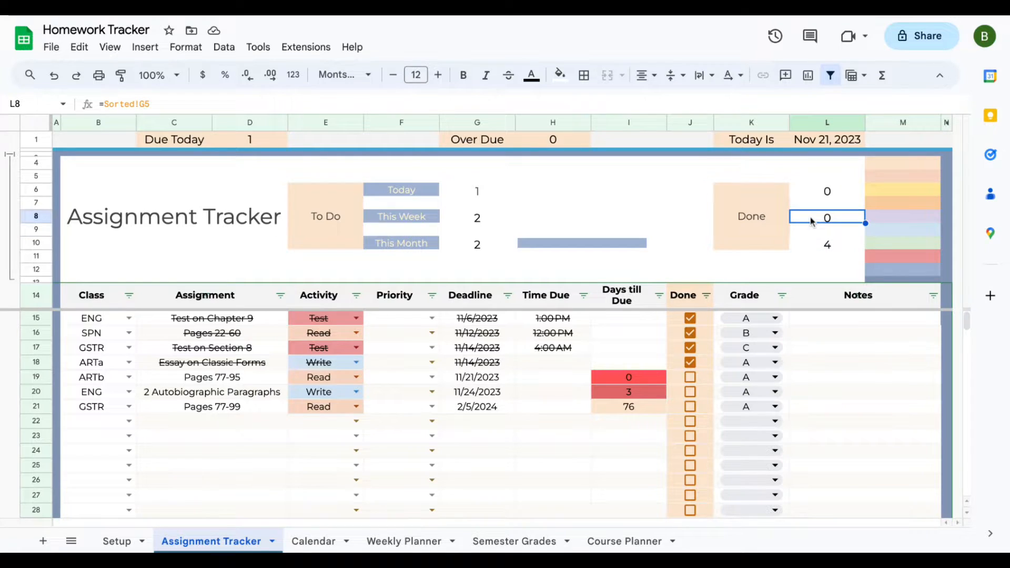
pyautogui.click(812, 247)
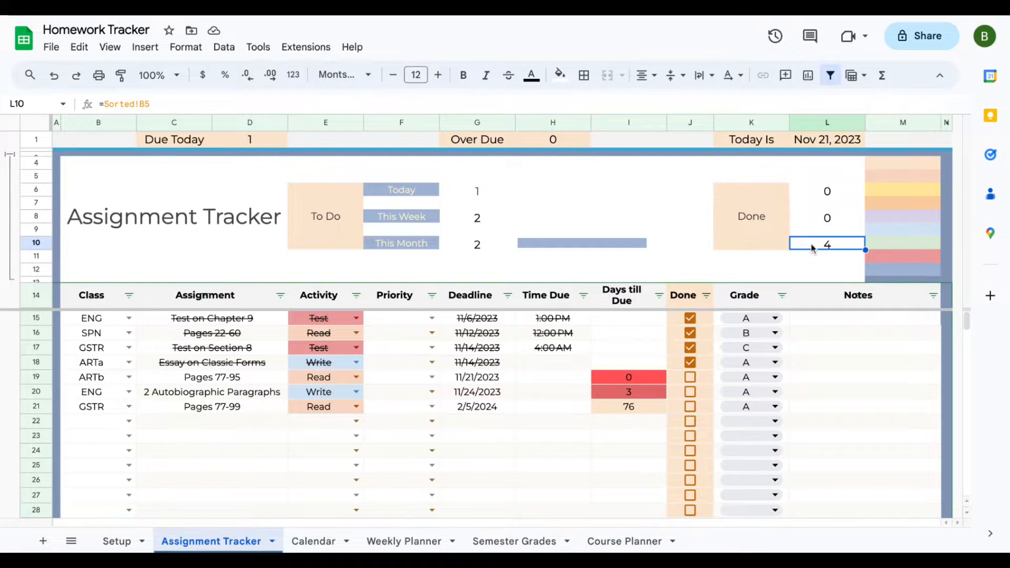
# - Untick the Done checkboxes of the four completed assignments in rows 15 to 18
pyautogui.click(690, 318)
pyautogui.click(690, 332)
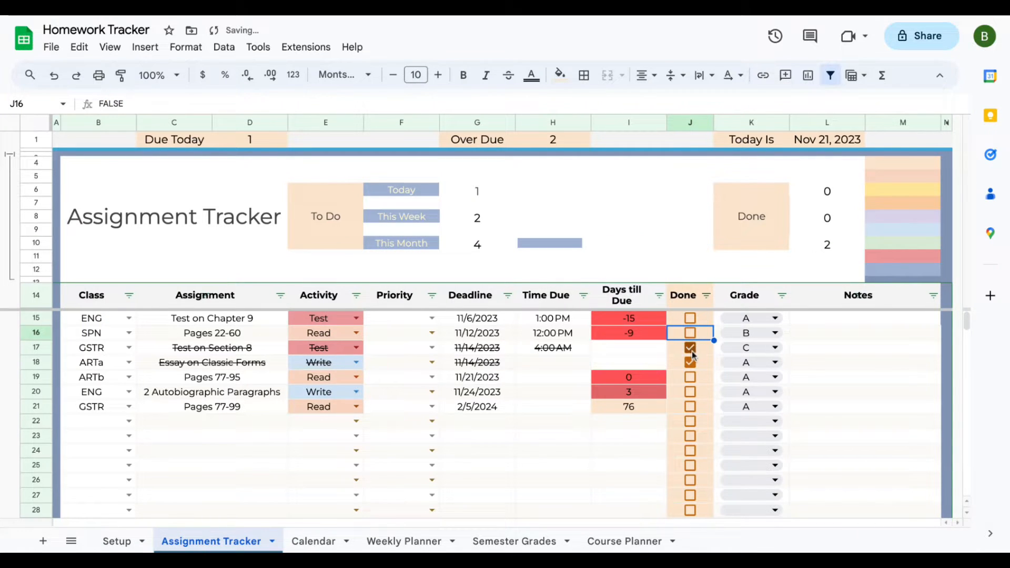
pyautogui.click(690, 348)
pyautogui.click(690, 362)
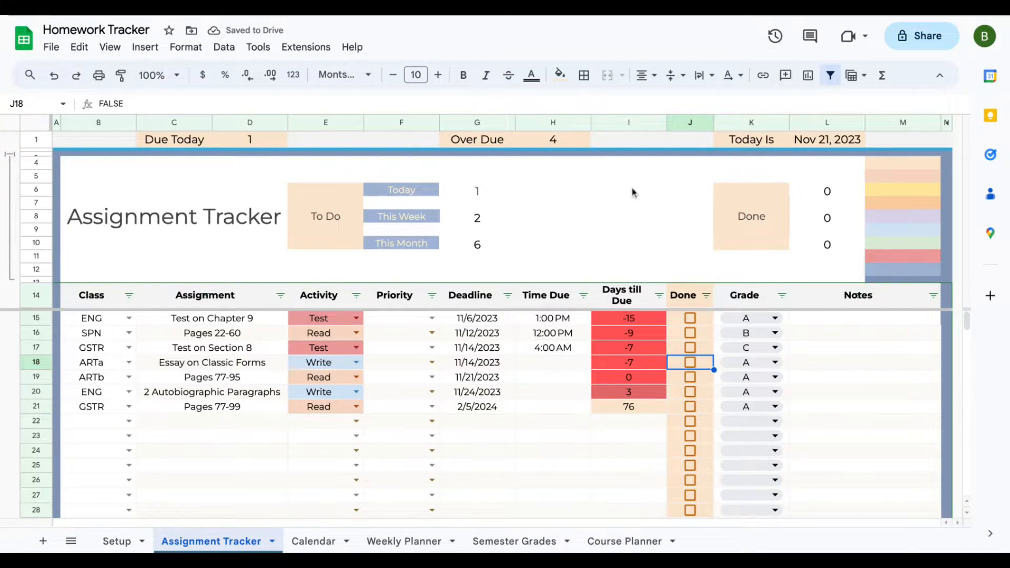
pyautogui.click(689, 363)
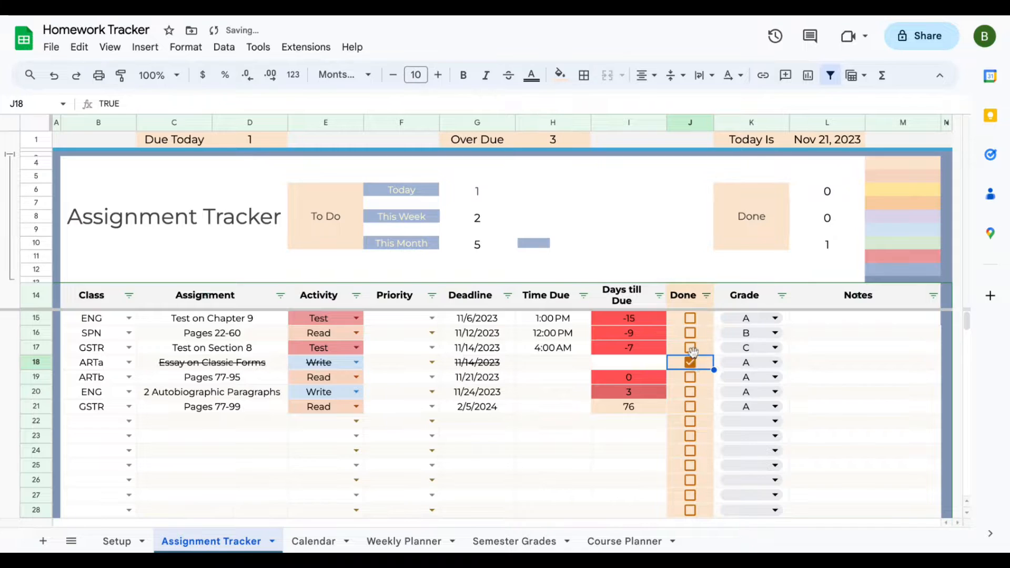
pyautogui.click(690, 363)
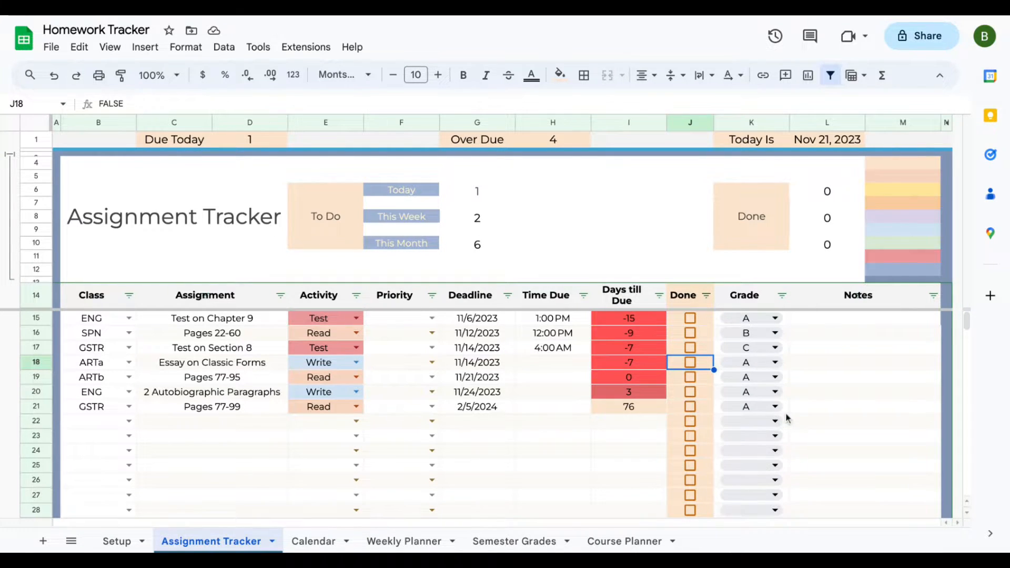
# - Clear the grades in rows 16 to 21 of the Grade column, leaving row 15's grade
pyautogui.moveTo(786, 412); pyautogui.dragTo(786, 378)
pyautogui.hotkey('shift', 'Up')
pyautogui.hotkey('shift', 'Up')
pyautogui.hotkey('shift', 'Up')
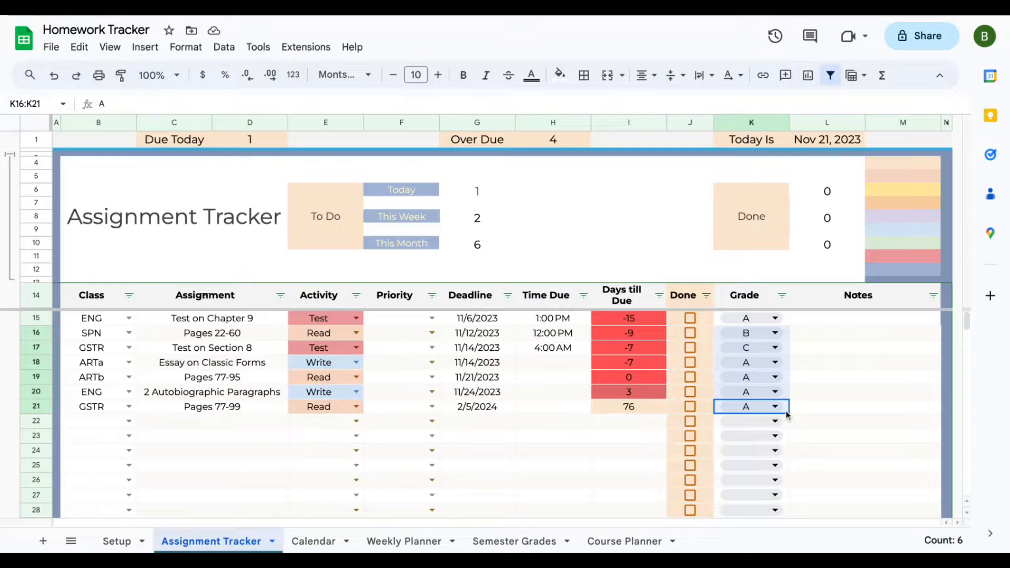
pyautogui.press('Delete')
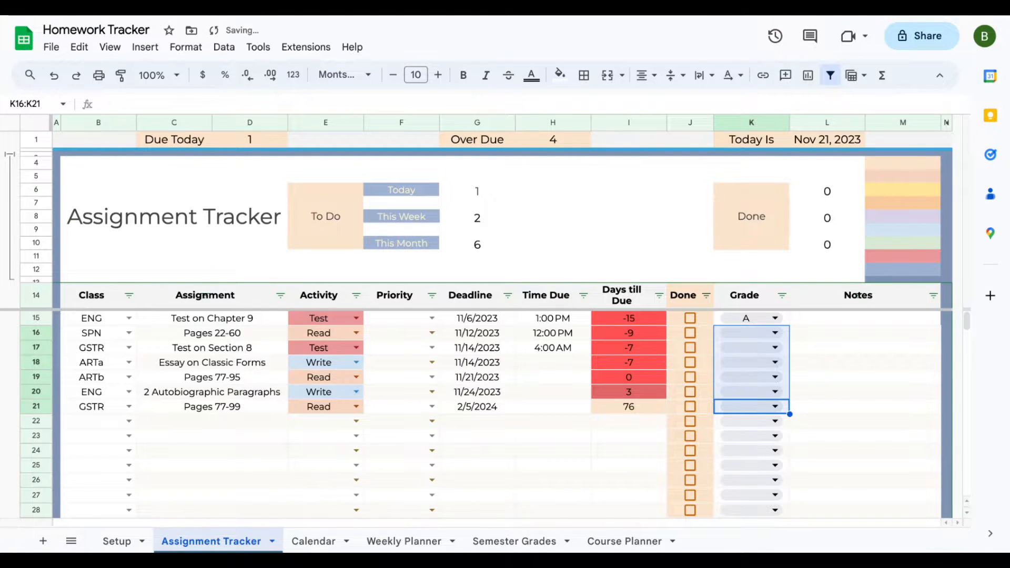
pyautogui.click(818, 334)
pyautogui.click(784, 322)
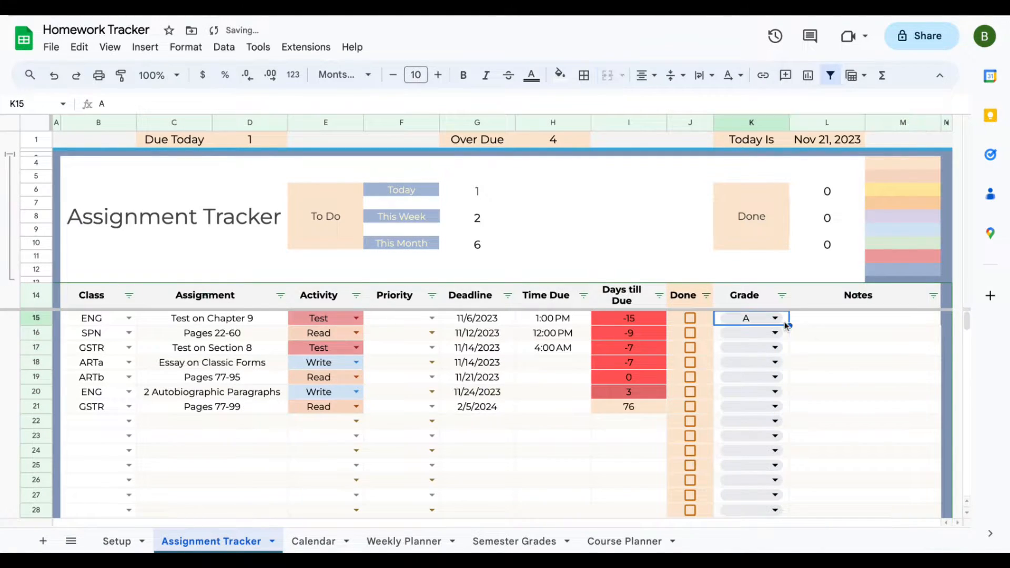
pyautogui.click(800, 349)
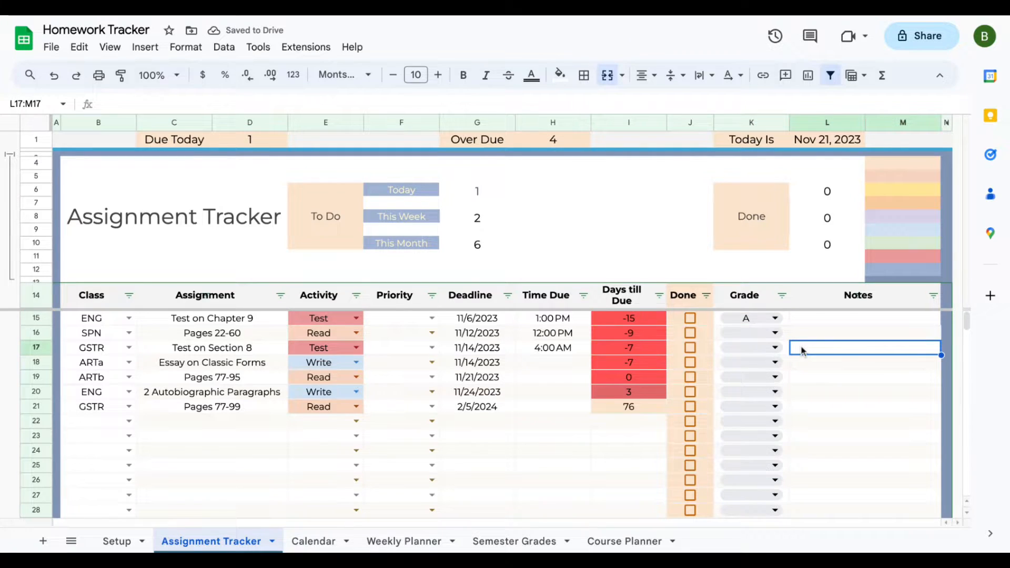
pyautogui.click(617, 256)
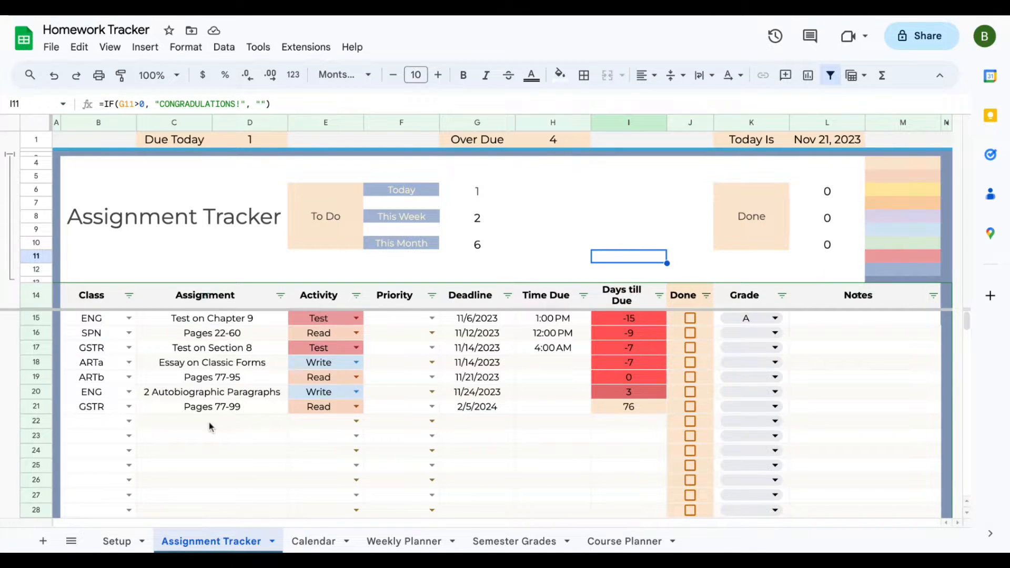
# - Start a new assignment in row 22 with class ARTa and the assignment text "Draw self portrait"
pyautogui.click(105, 424)
pyautogui.click(128, 421)
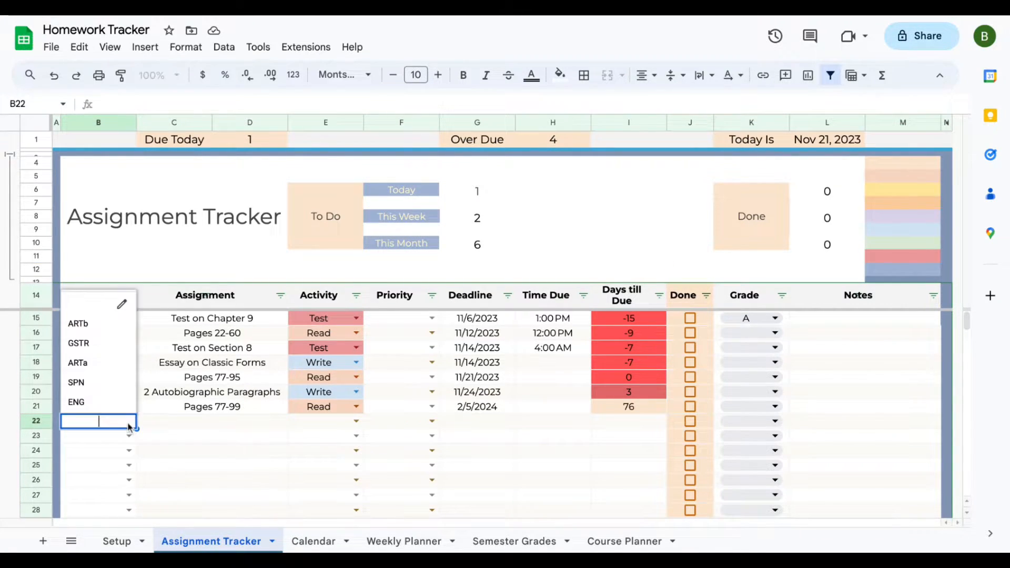
pyautogui.click(114, 364)
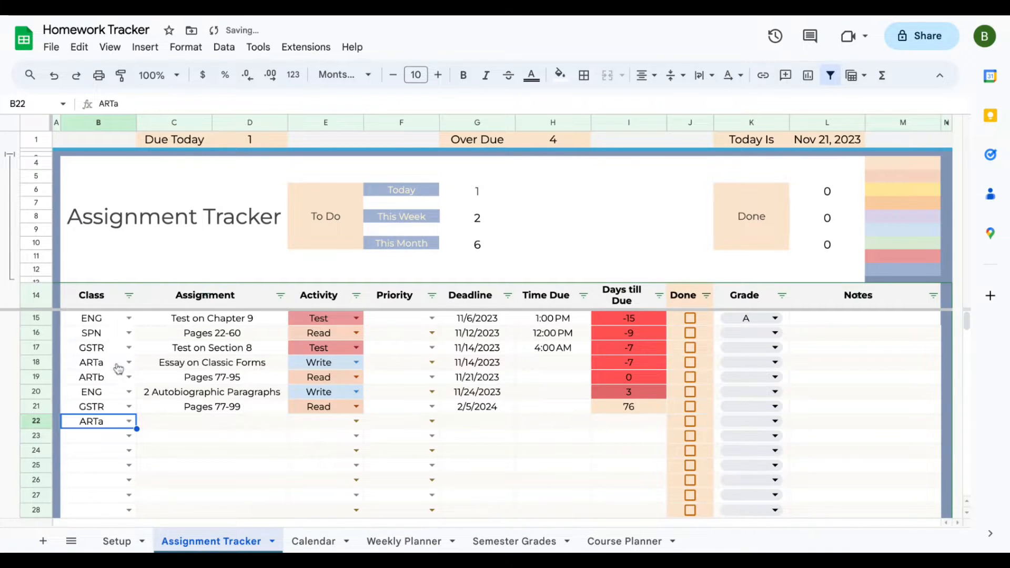
pyautogui.click(173, 421)
pyautogui.write('D')
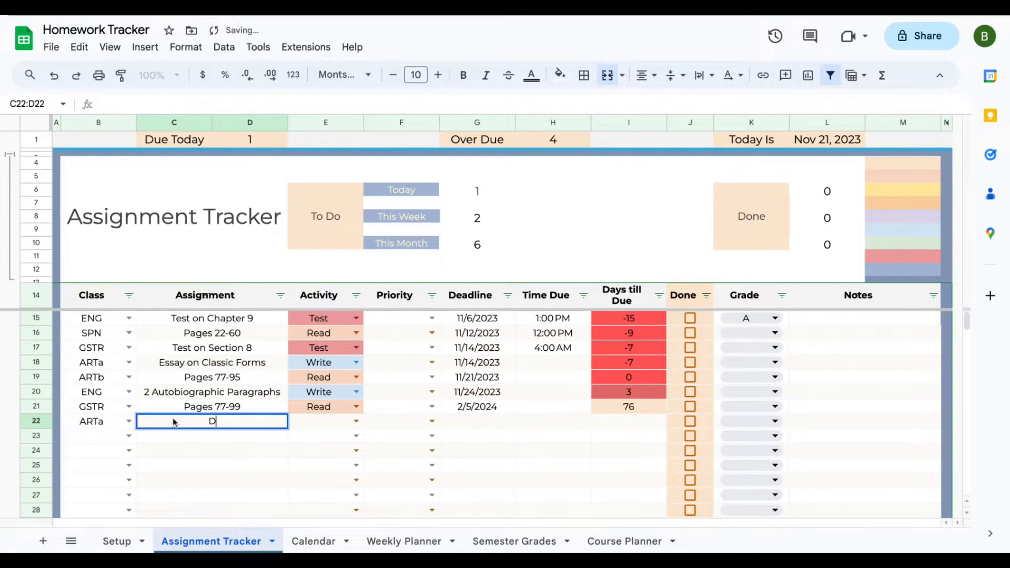
pyautogui.write('raw self p')
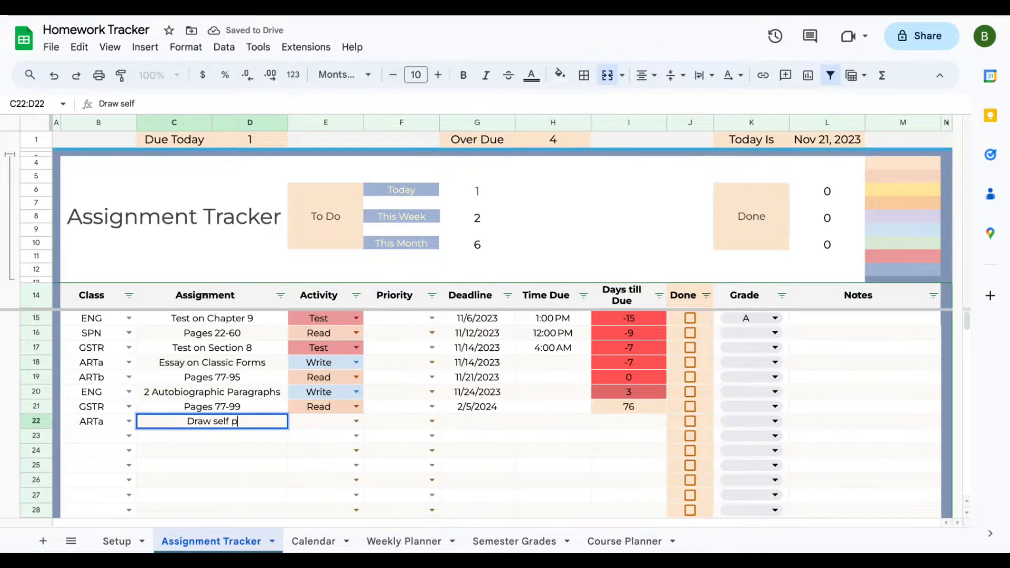
pyautogui.write('ortrait')
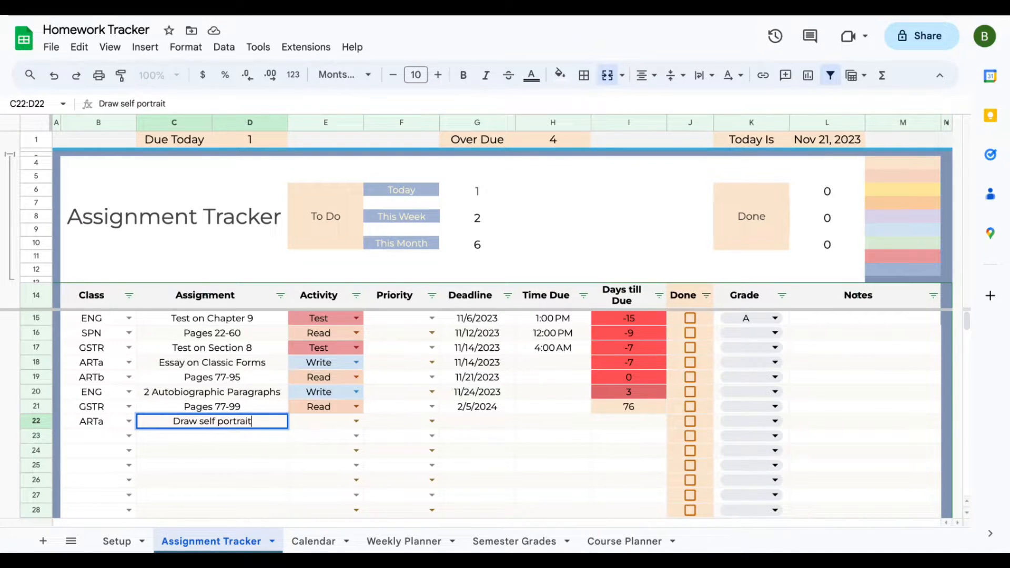
# - Set the activity of the "Draw self portrait" assignment to Project
pyautogui.click(328, 423)
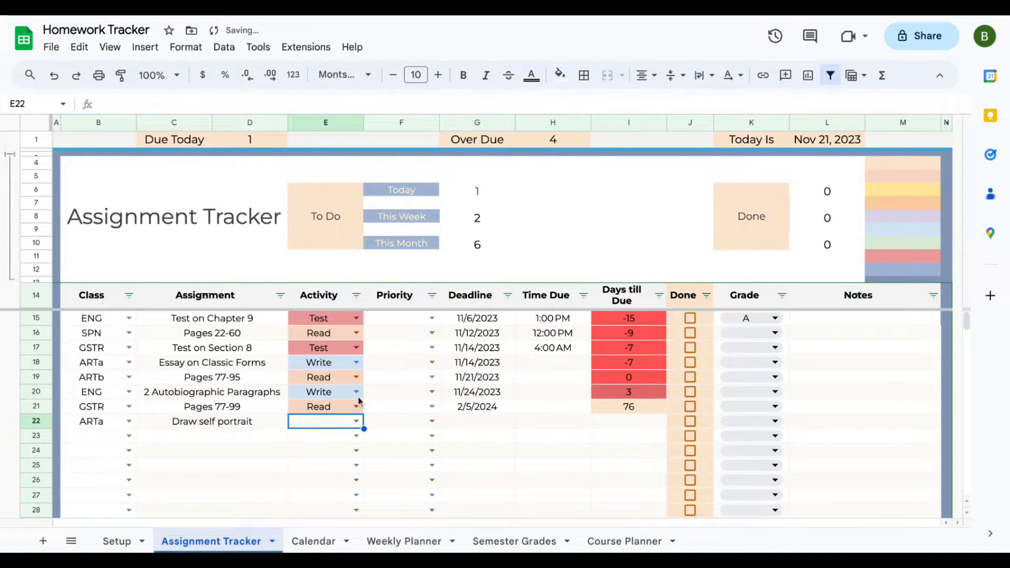
pyautogui.click(357, 422)
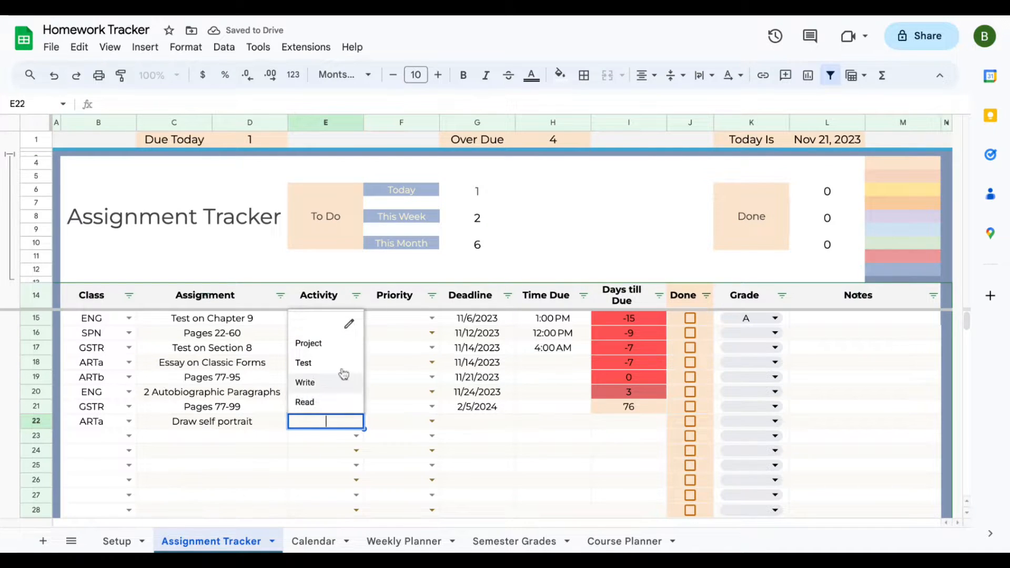
pyautogui.click(338, 352)
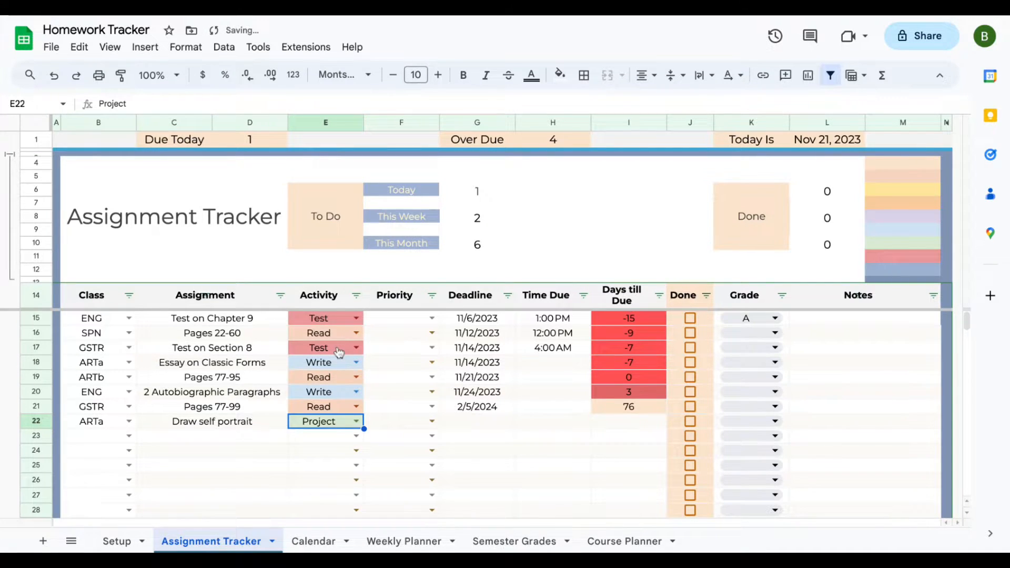
# - Set the "Draw self portrait" assignment's priority to Medium and its deadline to 11/28/2023
pyautogui.click(413, 427)
pyautogui.click(431, 421)
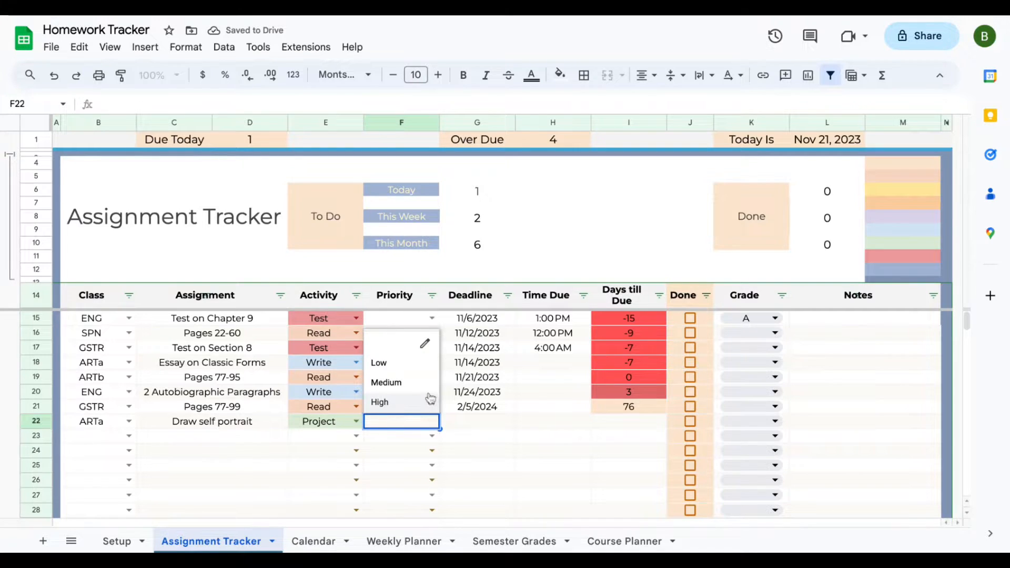
pyautogui.click(432, 383)
pyautogui.doubleClick(487, 427)
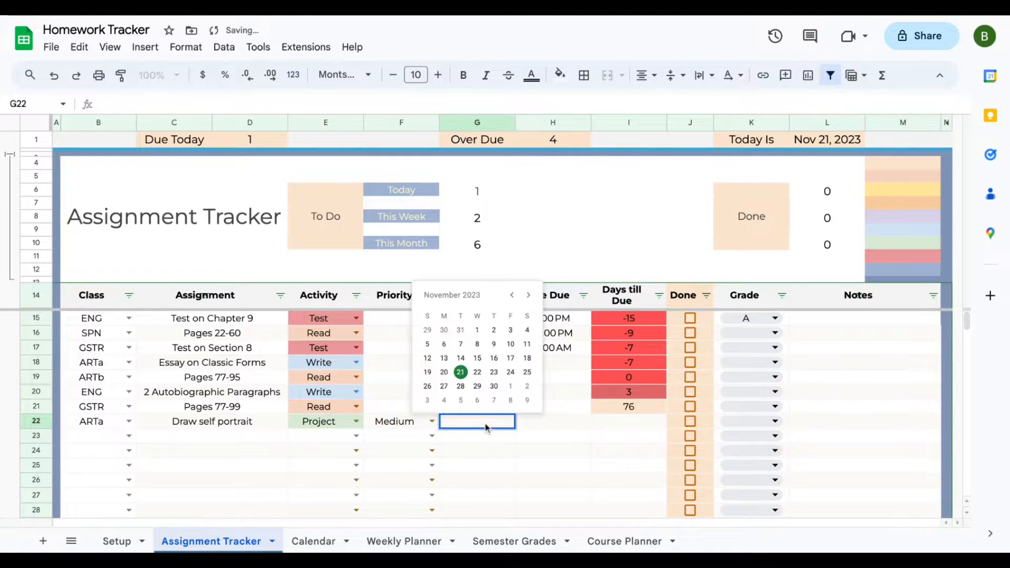
pyautogui.click(460, 386)
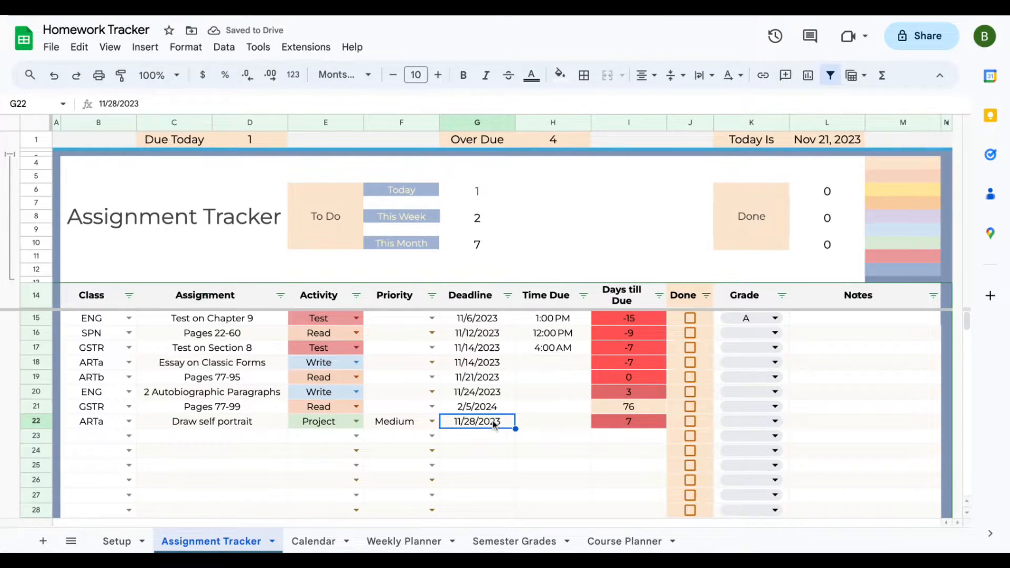
# - Examine the Days till Due values and their colors for overdue, upcoming, distant and empty assignment rows
pyautogui.click(646, 424)
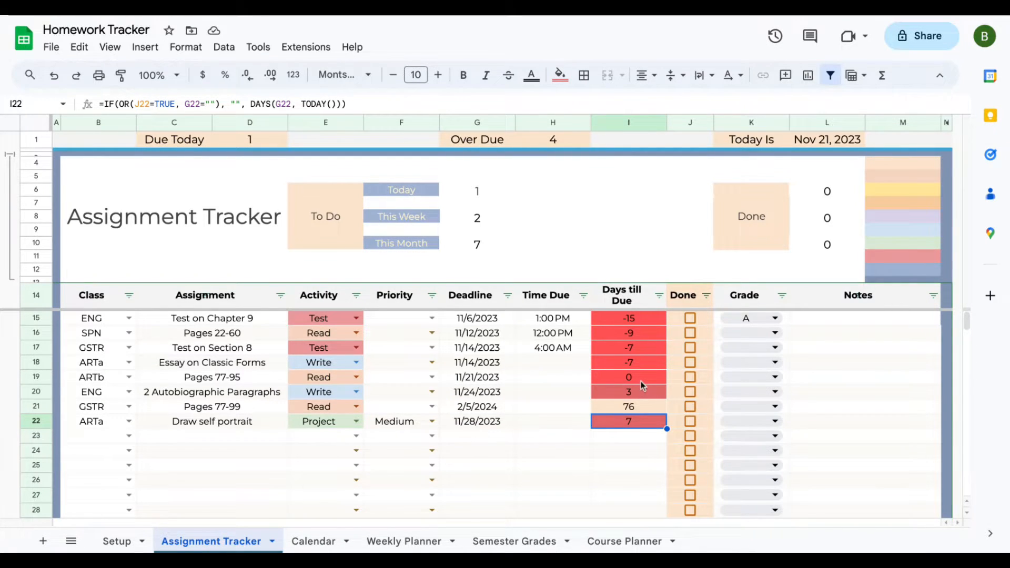
pyautogui.click(651, 322)
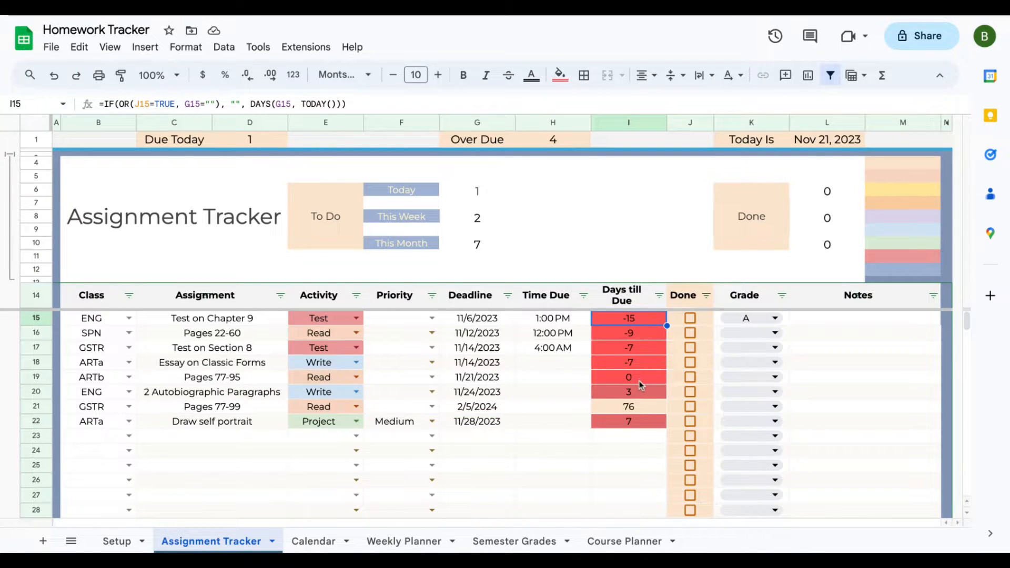
pyautogui.click(639, 411)
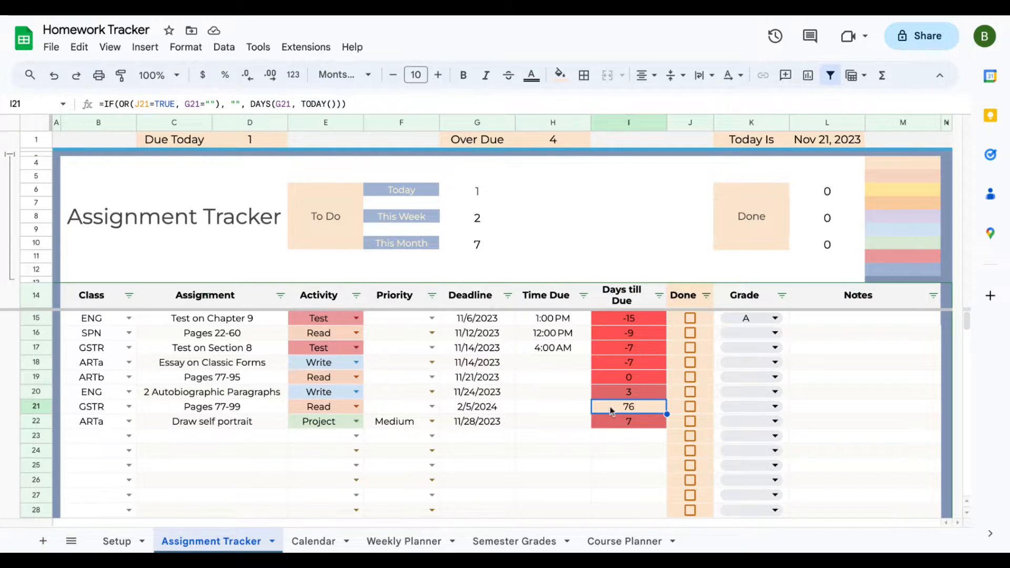
pyautogui.click(645, 440)
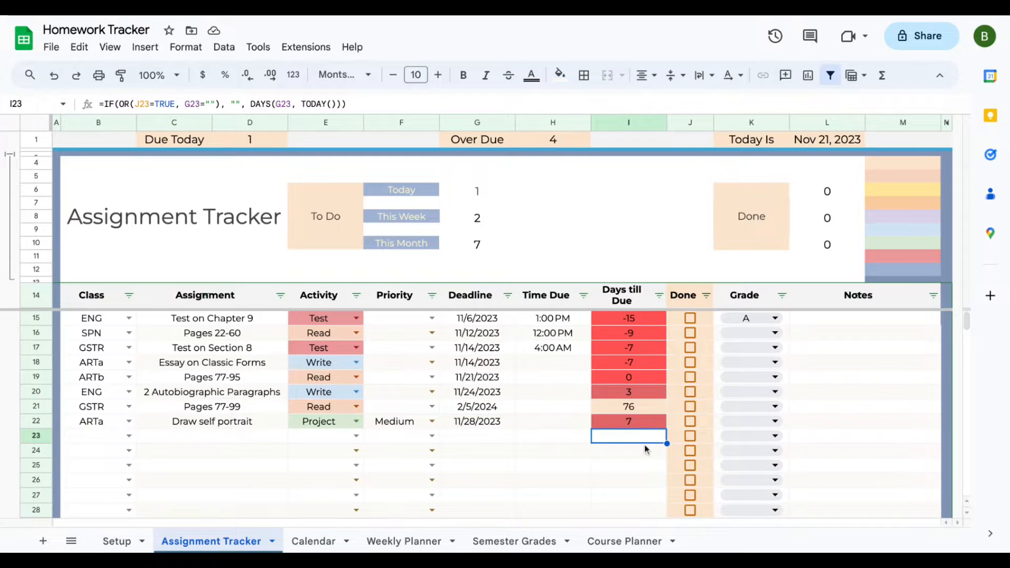
pyautogui.click(642, 479)
pyautogui.click(658, 410)
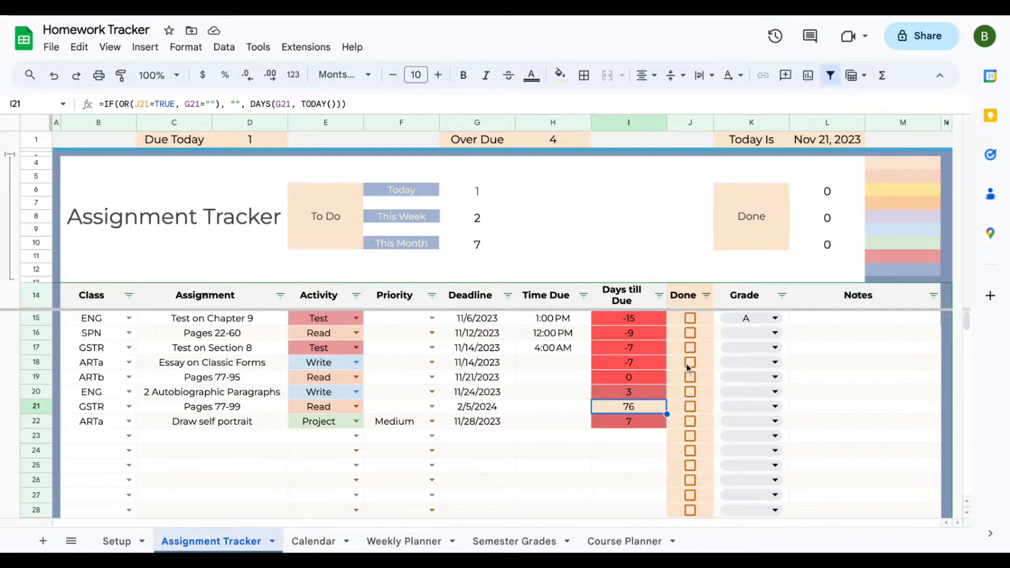
# - Mark the four overdue assignments in rows 15 to 18 as done
pyautogui.click(690, 319)
pyautogui.click(690, 334)
pyautogui.click(691, 349)
pyautogui.click(691, 364)
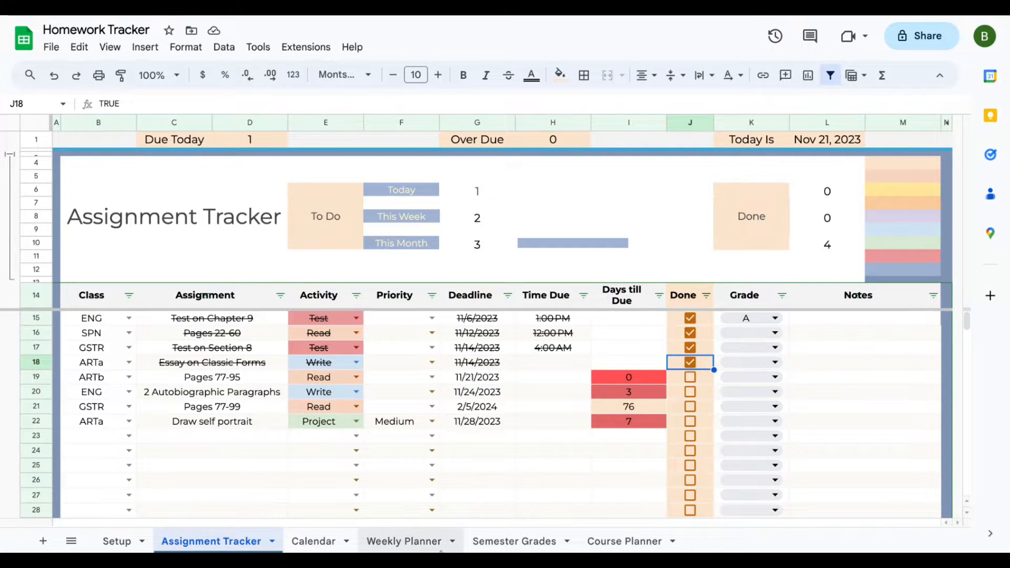
# - Review the November calendar and its homework list on the Calendar sheet, and return to the Assignment Tracker
pyautogui.click(314, 541)
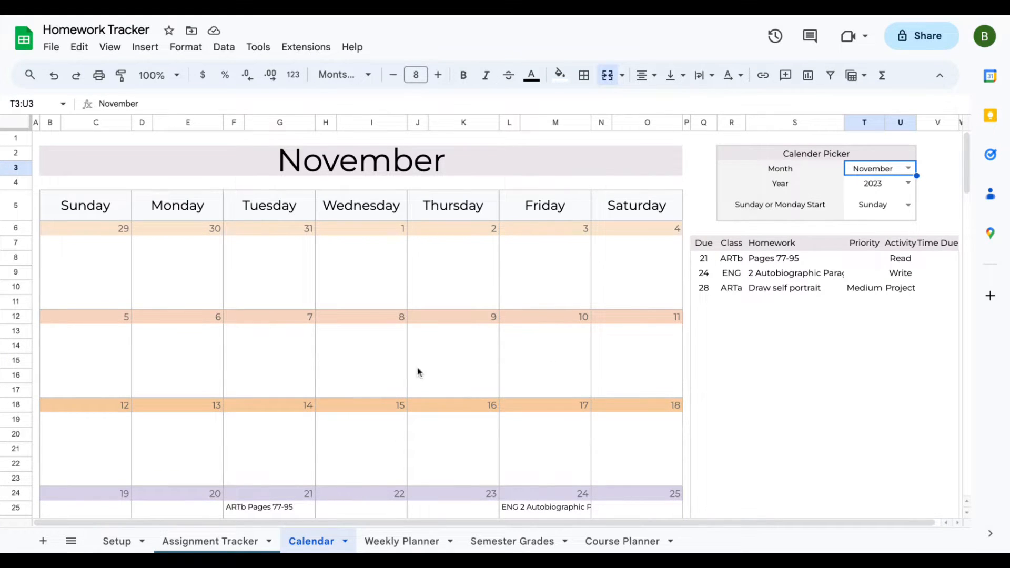
pyautogui.scroll(-5, 417, 367)
pyautogui.scroll(4, 417, 367)
pyautogui.scroll(1, 417, 367)
pyautogui.click(229, 544)
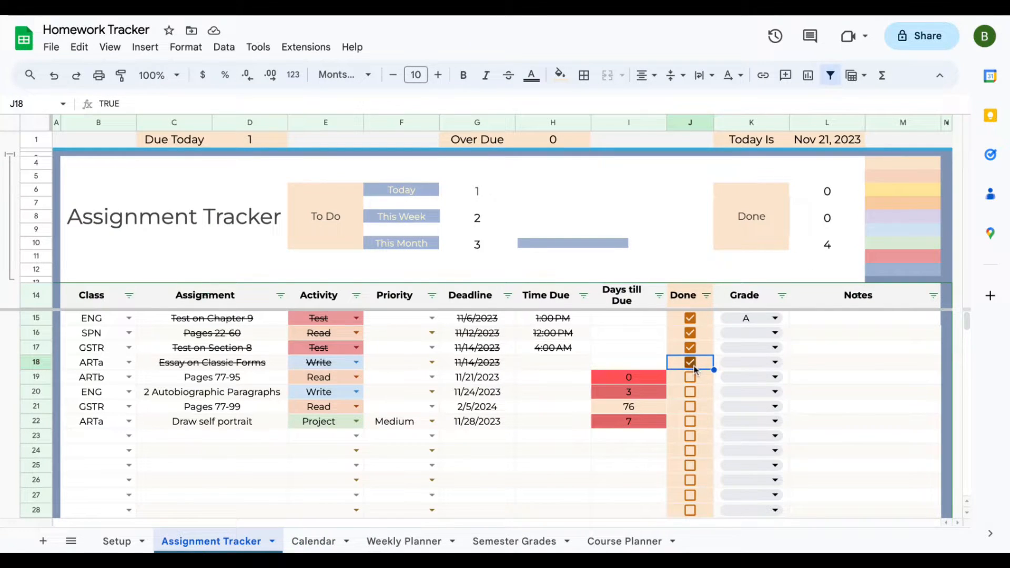
# - Mark the "Draw self portrait" assignment as done and give it grade A
pyautogui.click(690, 421)
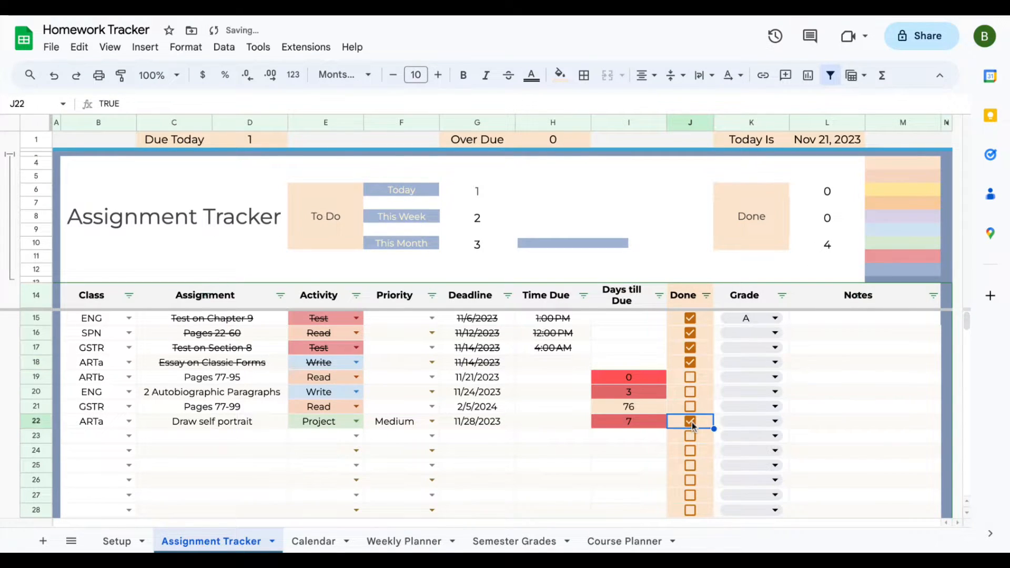
pyautogui.click(776, 424)
pyautogui.click(759, 403)
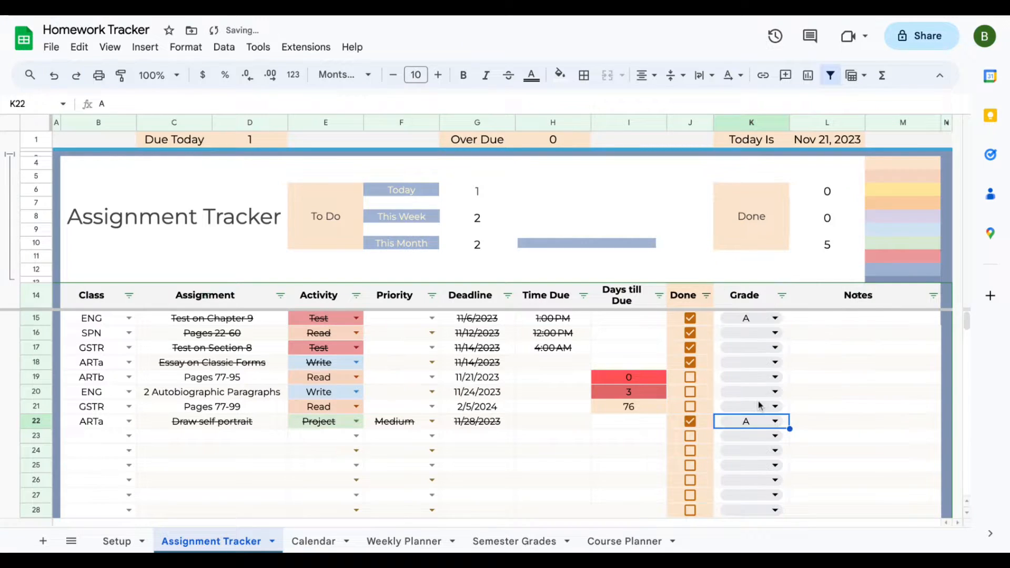
# - Enter the note "Using Charcoal pencils" for the "Draw self portrait" assignment in row 22
pyautogui.click(815, 426)
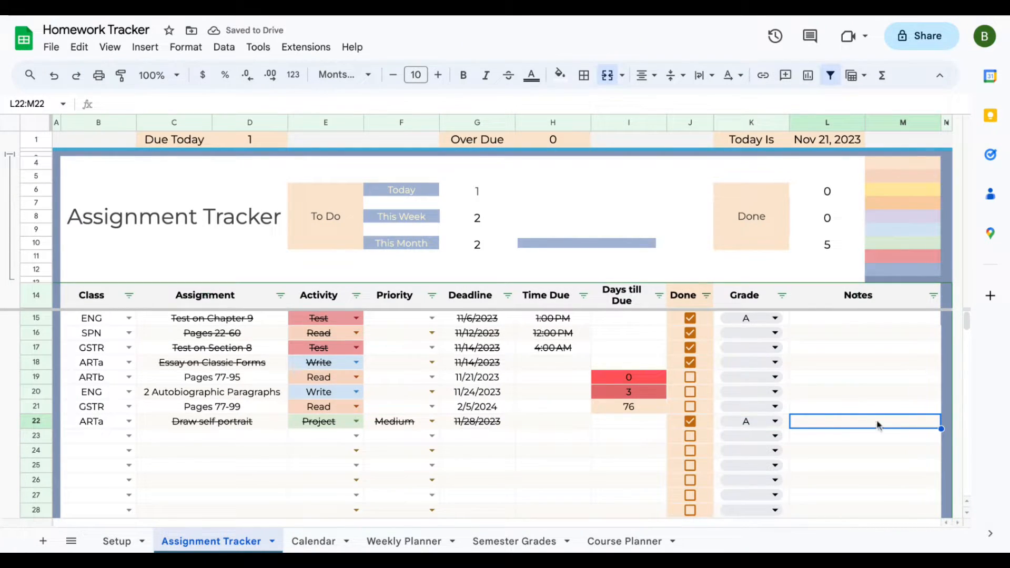
pyautogui.click(867, 365)
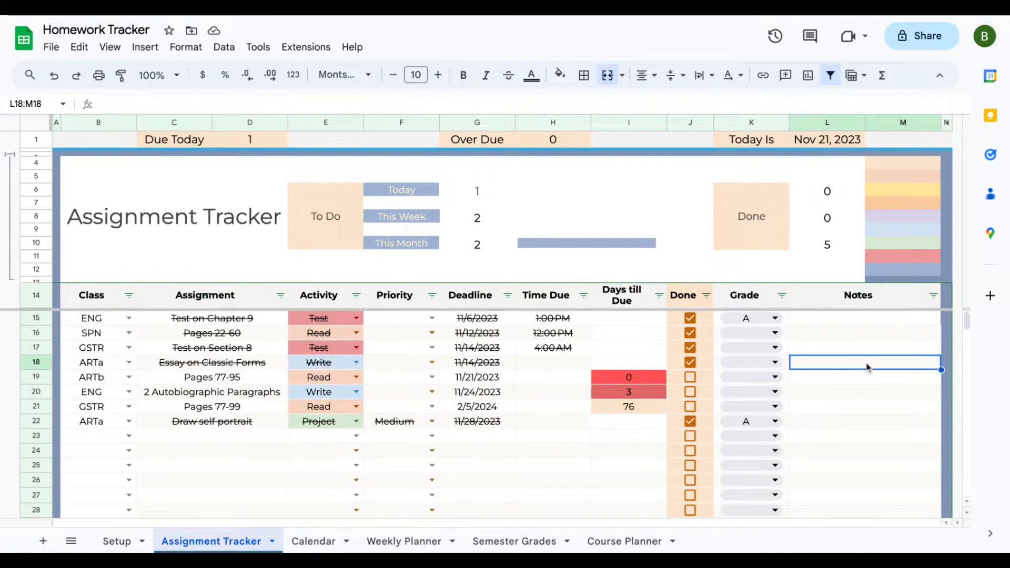
pyautogui.click(872, 320)
pyautogui.click(853, 421)
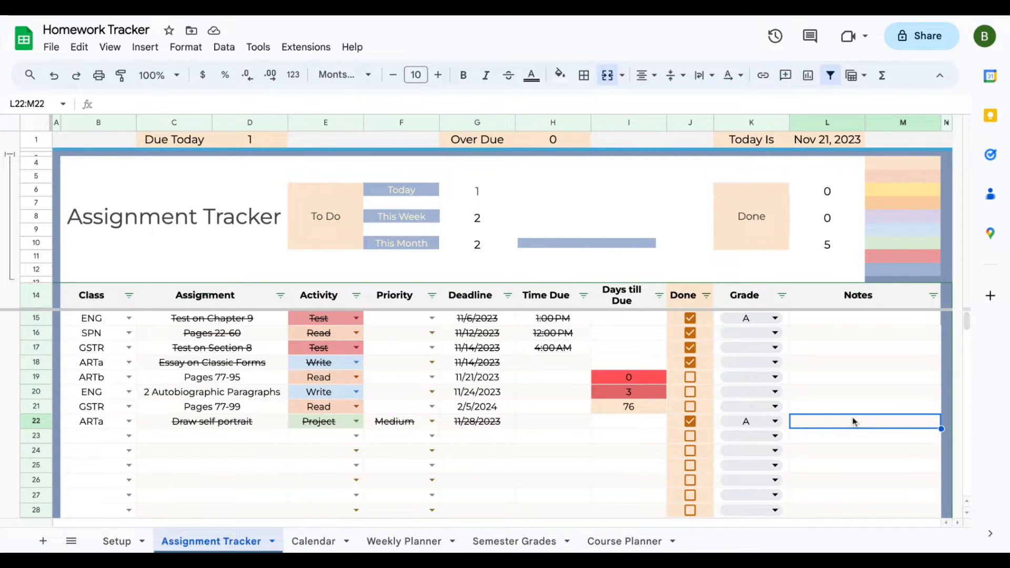
pyautogui.write('u')
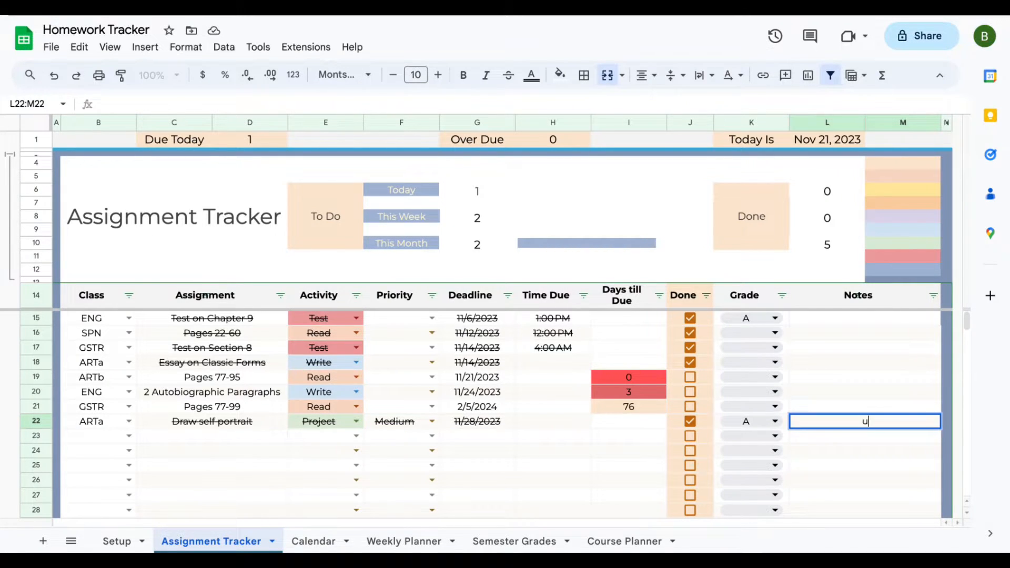
pyautogui.write('sing Charcoal ')
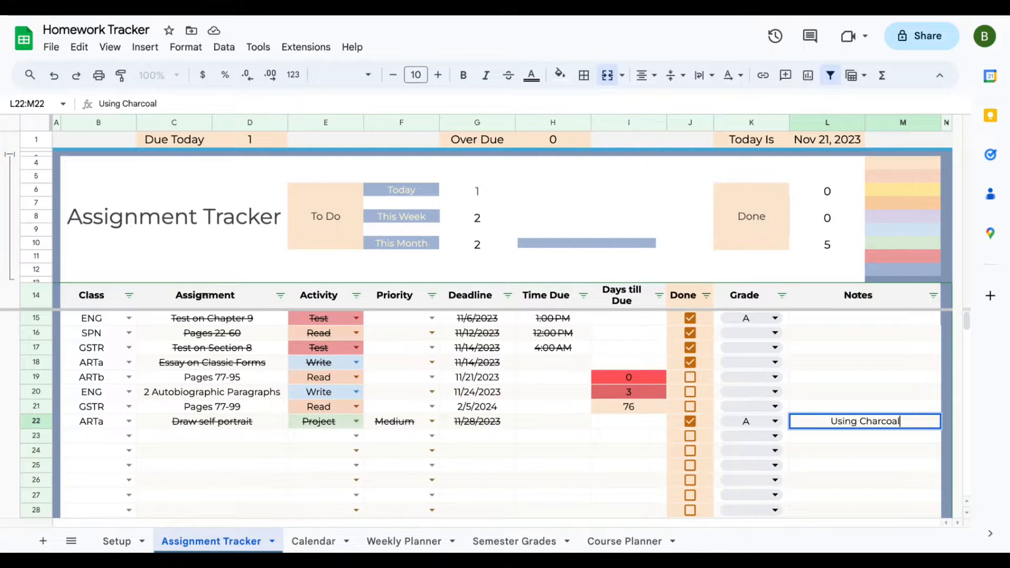
pyautogui.write('pencils')
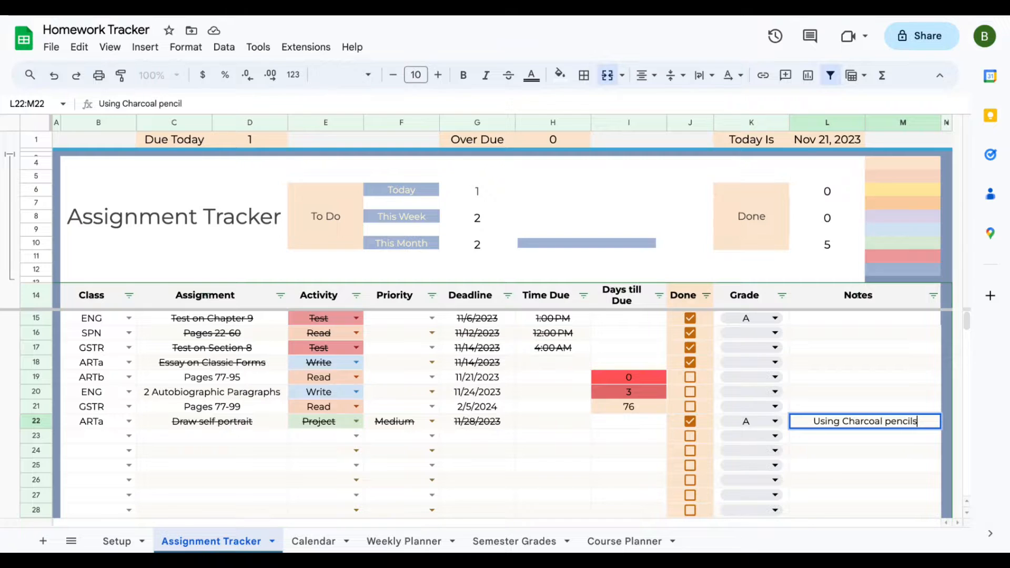
# - Untick Done for the "Draw self portrait" assignment and set its Time Due to 12:00 AM
pyautogui.click(547, 423)
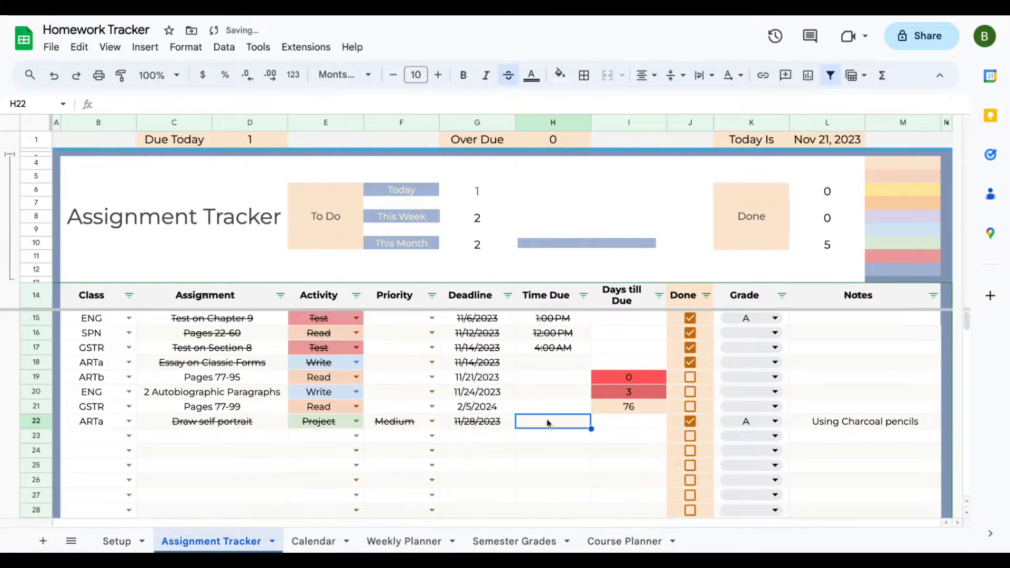
pyautogui.click(690, 421)
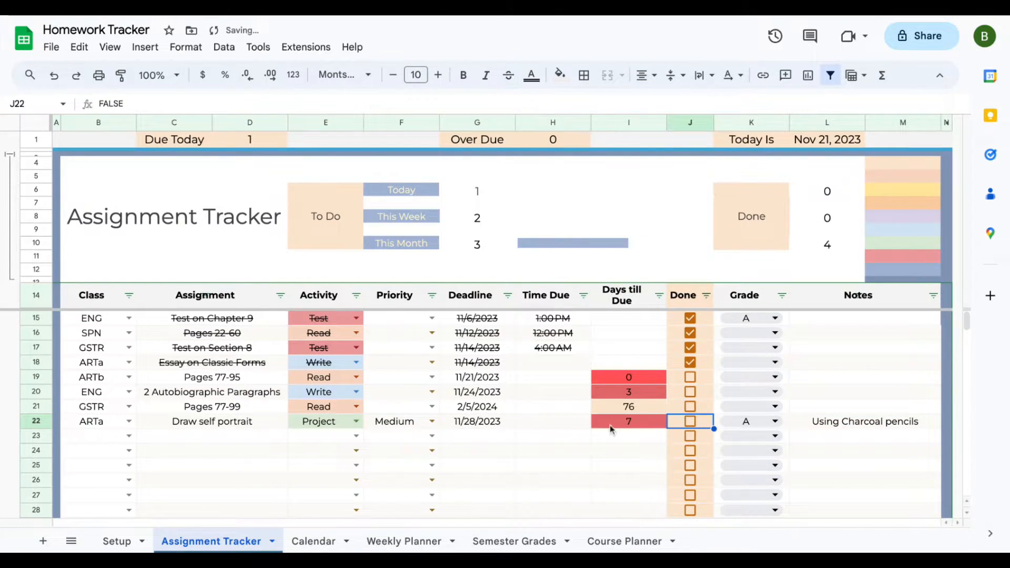
pyautogui.click(548, 425)
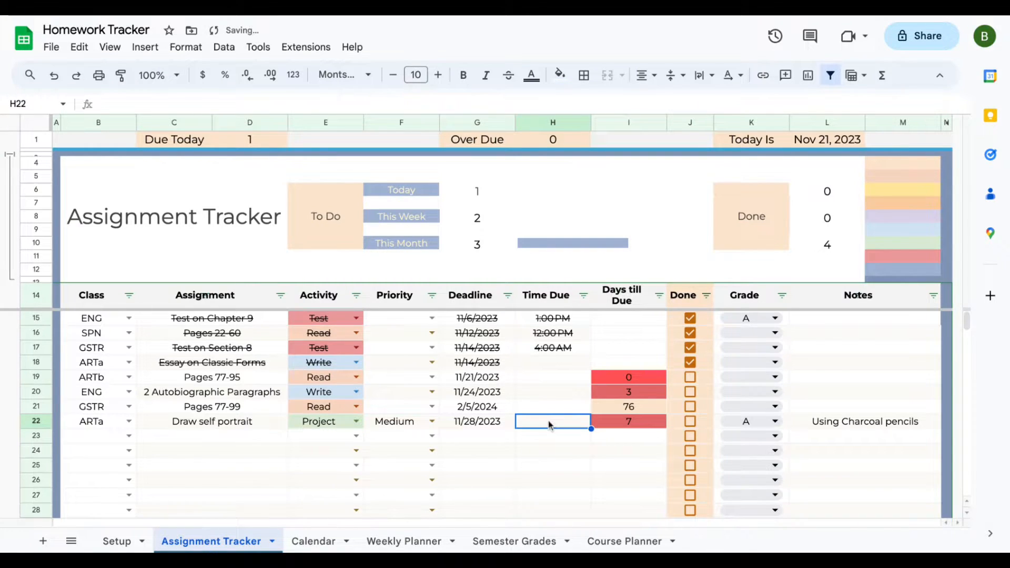
pyautogui.write('12')
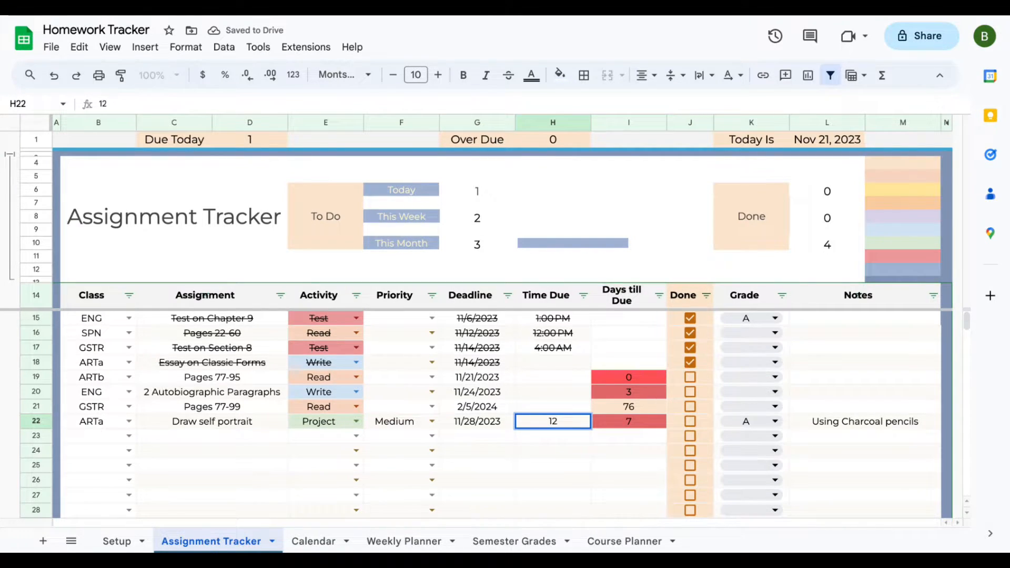
pyautogui.write('am')
pyautogui.press('Return')
pyautogui.click(579, 422)
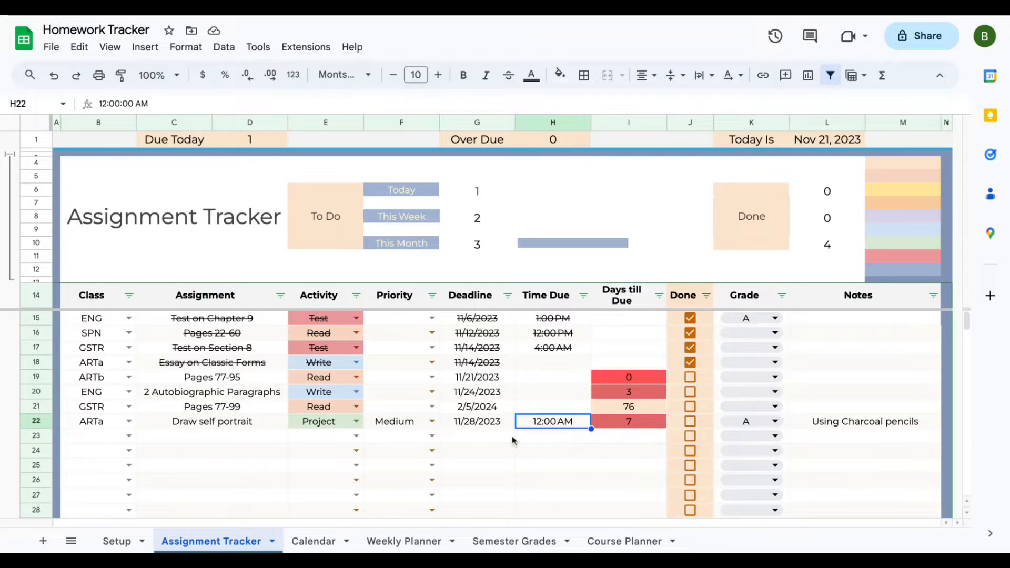
# - Clear the Priority cells in rows 15 to 22
pyautogui.click(406, 321)
pyautogui.hotkey('shift', 'Down')
pyautogui.hotkey('shift', 'Down')
pyautogui.hotkey('shift', 'Down')
pyautogui.hotkey('shift', 'Down')
pyautogui.hotkey('shift', 'Down')
pyautogui.hotkey('shift', 'Down')
pyautogui.hotkey('shift', 'Down')
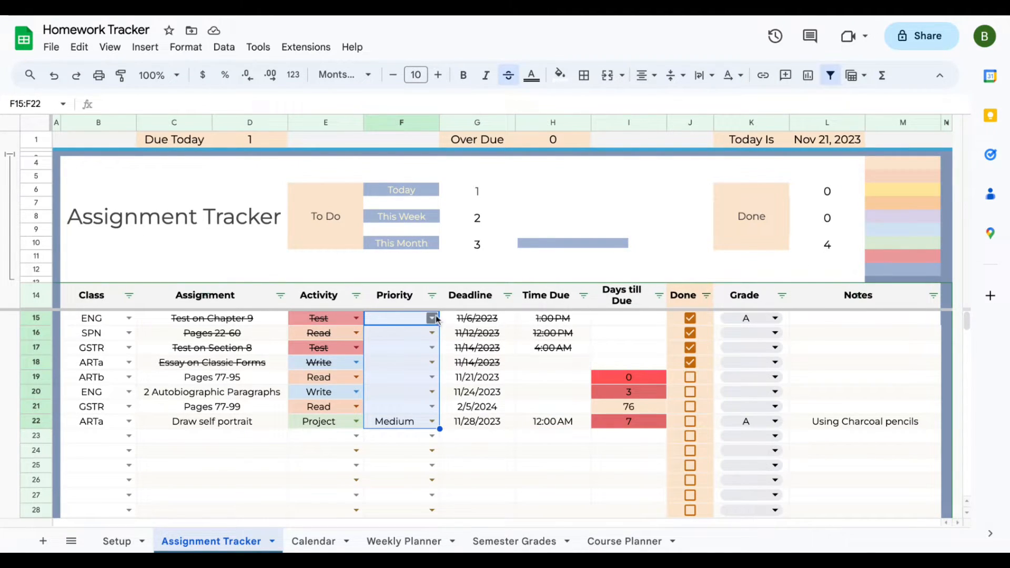
pyautogui.press('Delete')
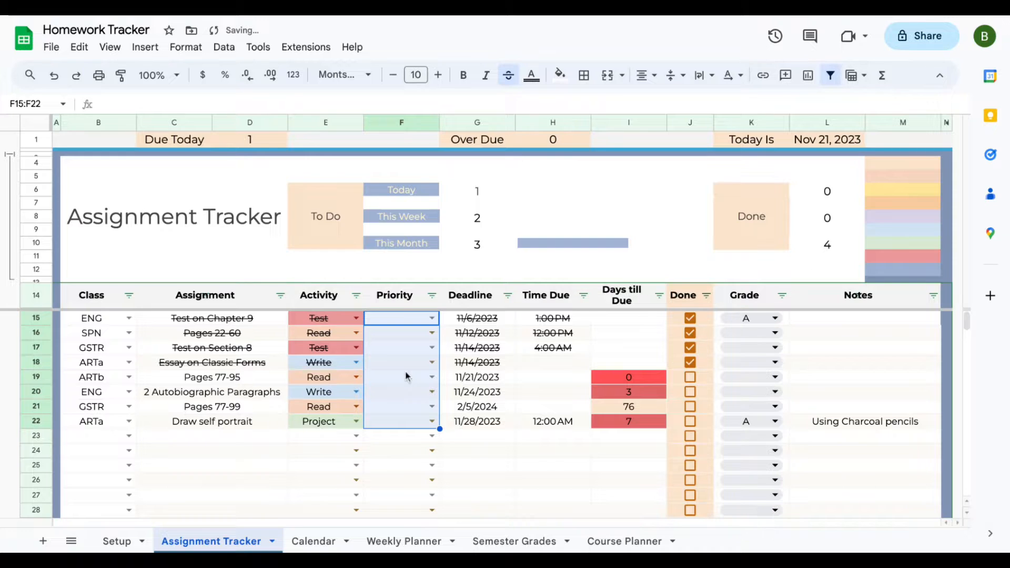
# - Select the Activity cells in rows 15 to 23 to review the activity types
pyautogui.click(344, 322)
pyautogui.hotkey('shift', 'Down')
pyautogui.hotkey('shift', 'Down')
pyautogui.hotkey('shift', 'Down')
pyautogui.hotkey('shift', 'Down')
pyautogui.hotkey('shift', 'Down')
pyautogui.hotkey('shift', 'Down')
pyautogui.hotkey('shift', 'Down')
pyautogui.hotkey('shift', 'Down')
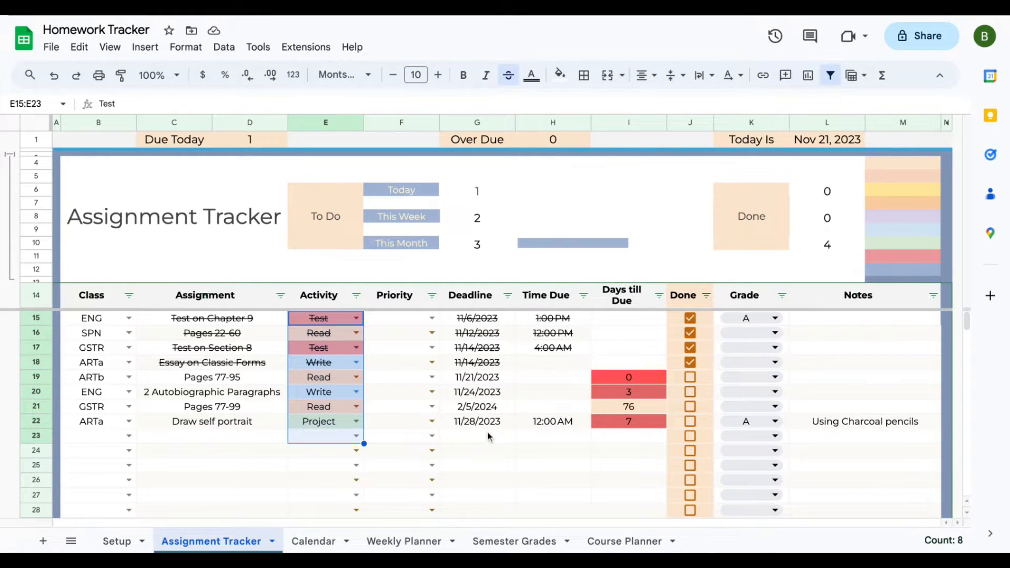
# - Toggle Done on and back off for "Pages 77-95" and "2 Autobiographic Paragraphs", and select the Grade and Notes cells in row 22
pyautogui.click(690, 378)
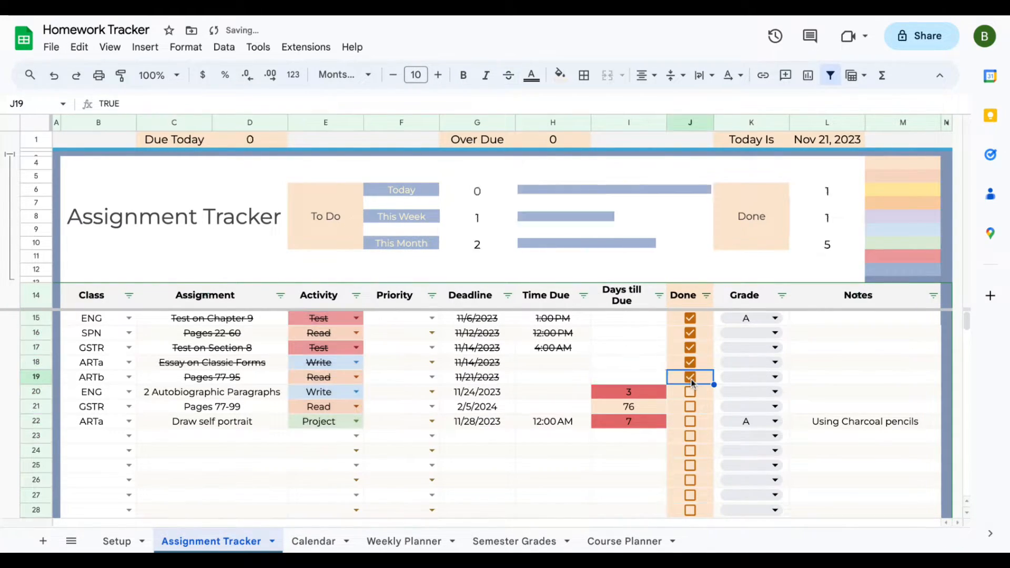
pyautogui.click(690, 379)
pyautogui.click(690, 379)
pyautogui.click(690, 392)
pyautogui.click(690, 377)
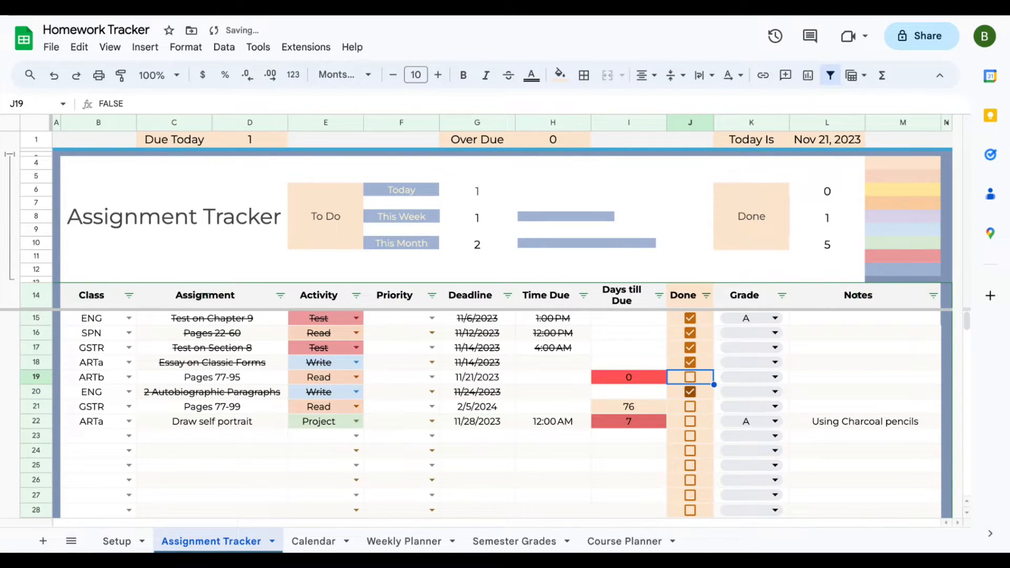
pyautogui.click(690, 392)
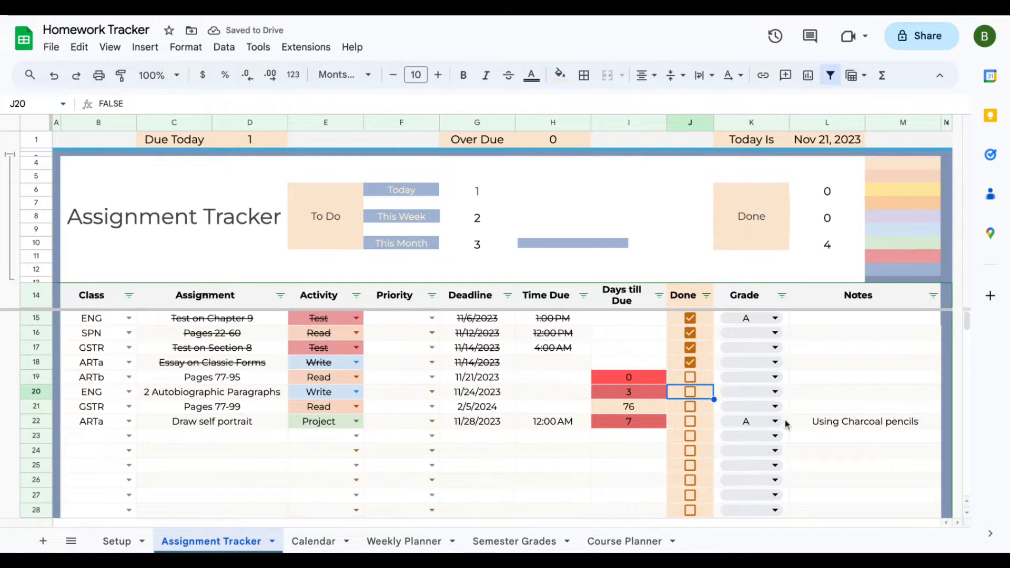
pyautogui.click(787, 422)
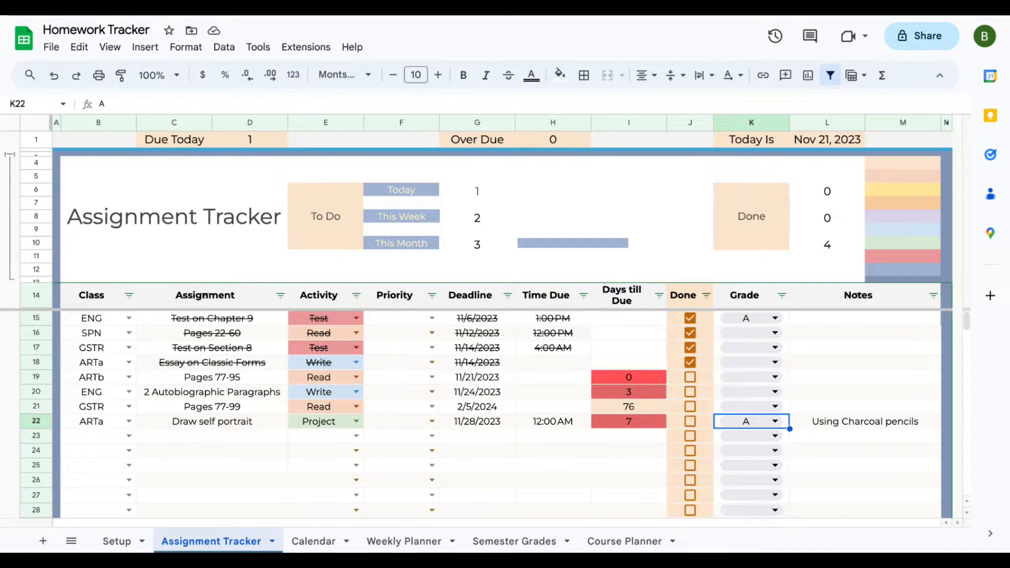
pyautogui.click(814, 429)
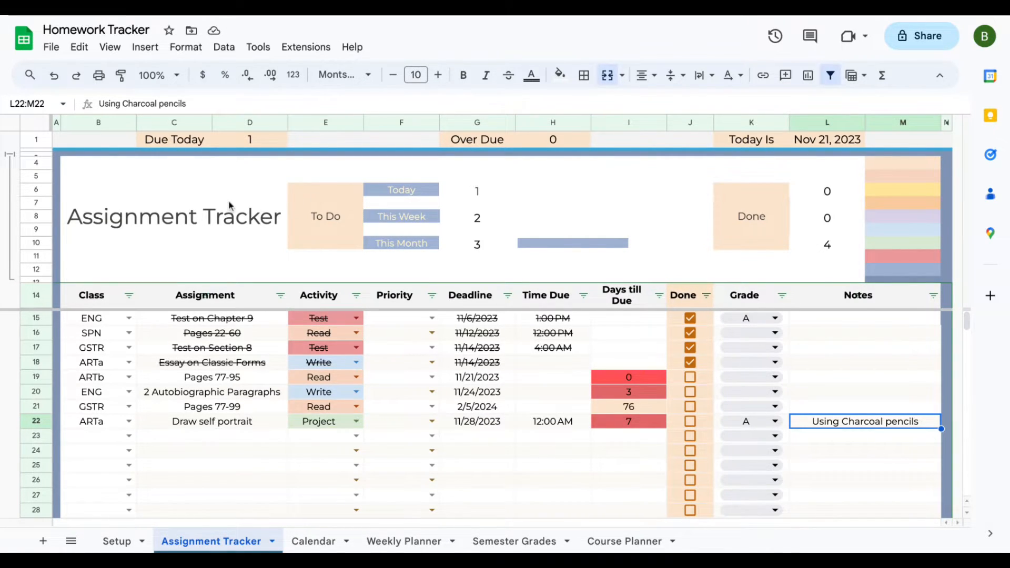
# - Collapse the grouped summary rows 4 to 13 above the assignment table and expand them again, accepting the protected-range edits
pyautogui.click(12, 157)
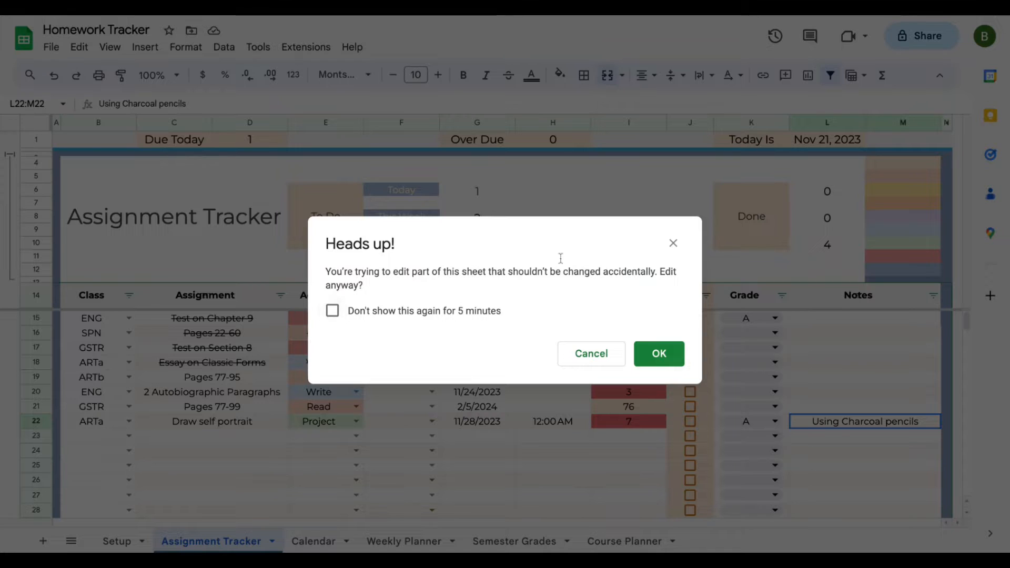
pyautogui.click(659, 354)
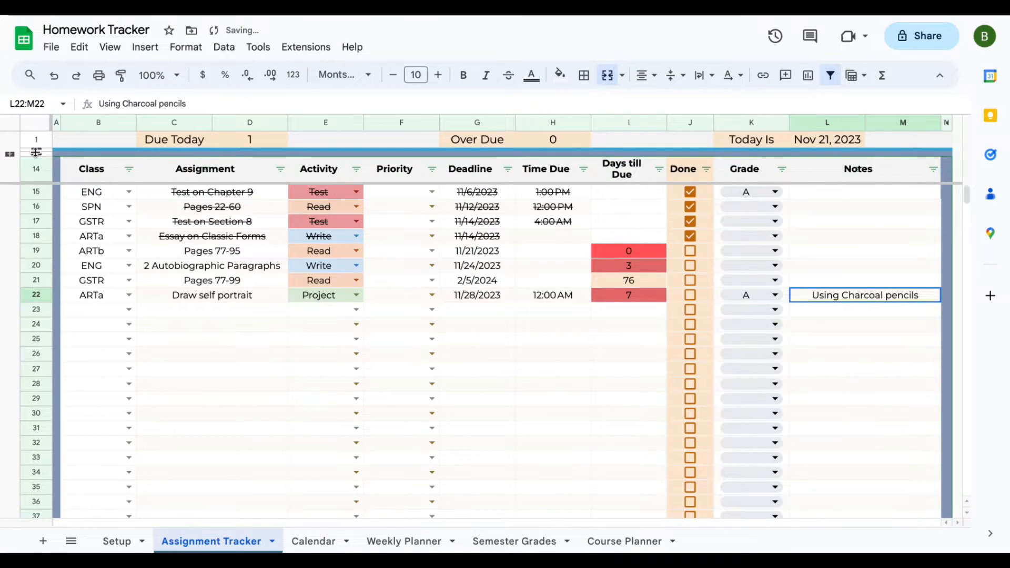
pyautogui.scroll(-2, 274, 442)
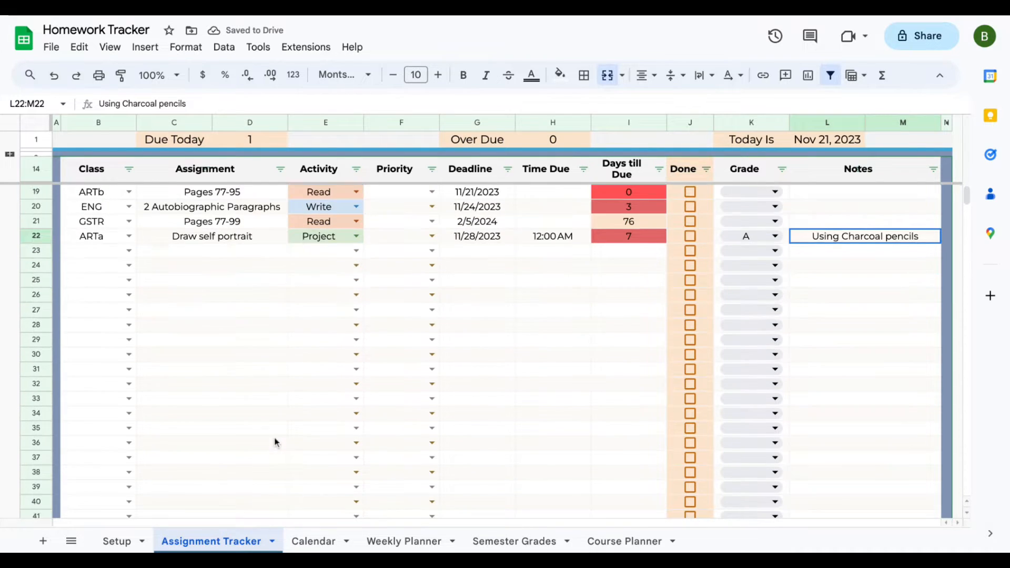
pyautogui.scroll(2, 274, 441)
pyautogui.click(11, 155)
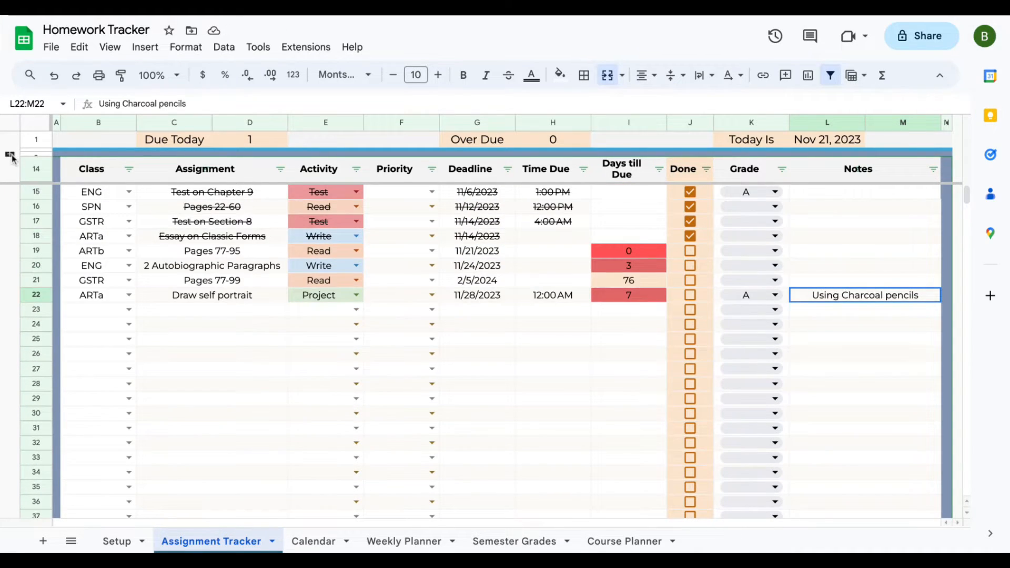
pyautogui.click(659, 353)
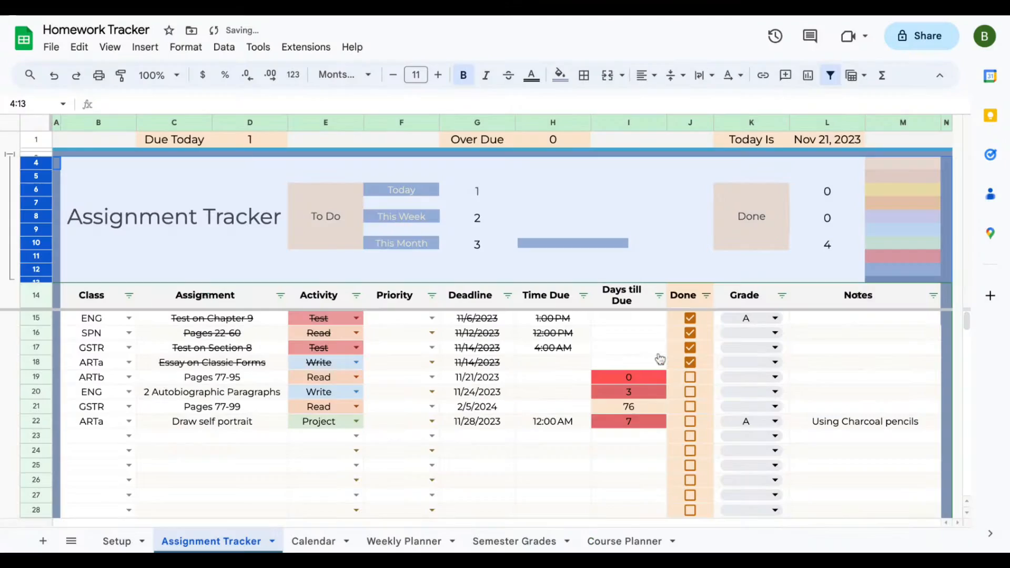
pyautogui.click(554, 480)
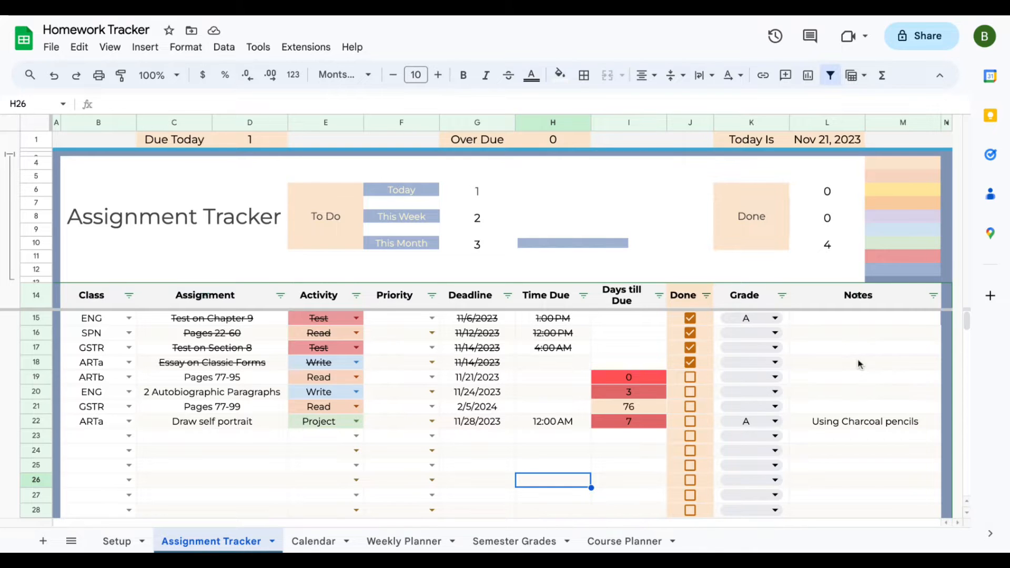
# - Untick Done for the four assignments in rows 15 to 18
pyautogui.scroll(-3, 859, 363)
pyautogui.scroll(3, 858, 364)
pyautogui.click(690, 363)
pyautogui.click(690, 348)
pyautogui.click(690, 333)
pyautogui.click(690, 318)
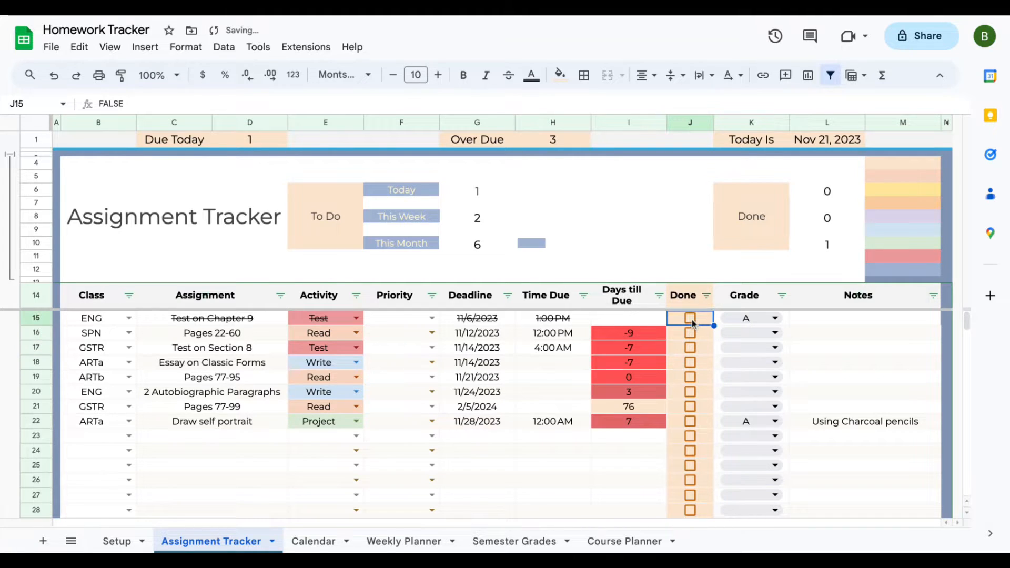
pyautogui.click(207, 440)
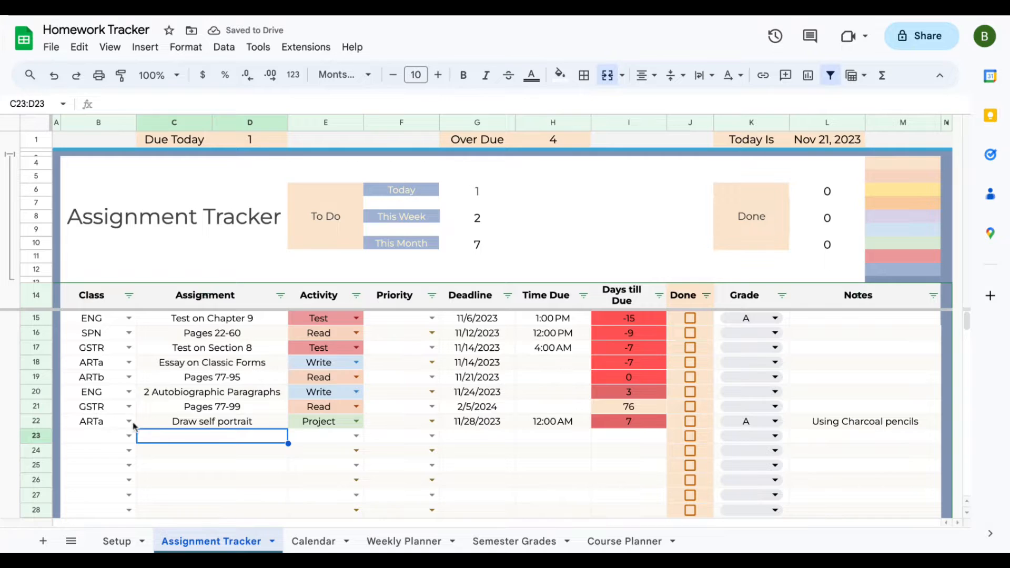
# - Fill the ENG class from row 15 down through row 27 of the Class column
pyautogui.click(113, 321)
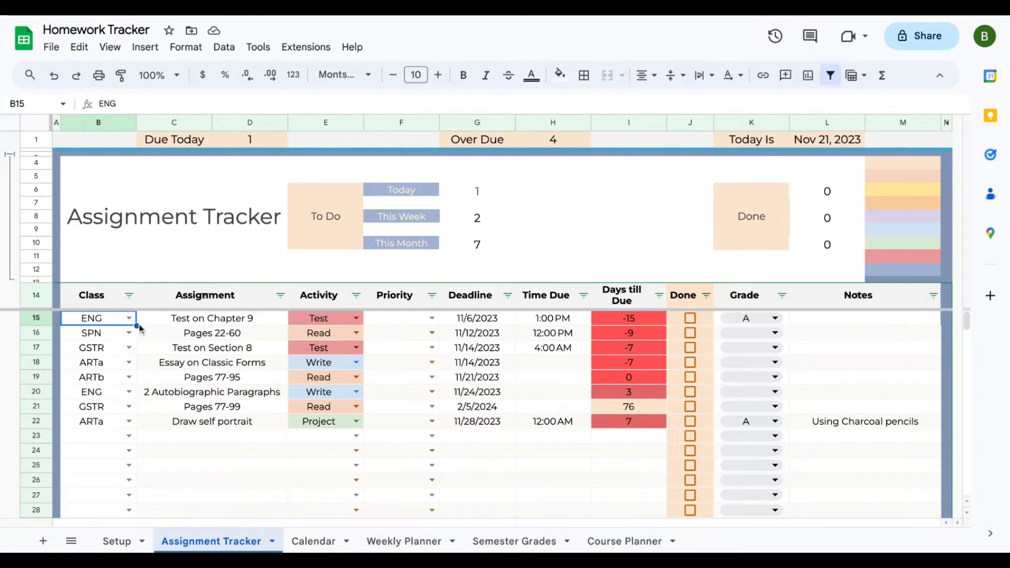
pyautogui.moveTo(136, 325); pyautogui.dragTo(137, 501)
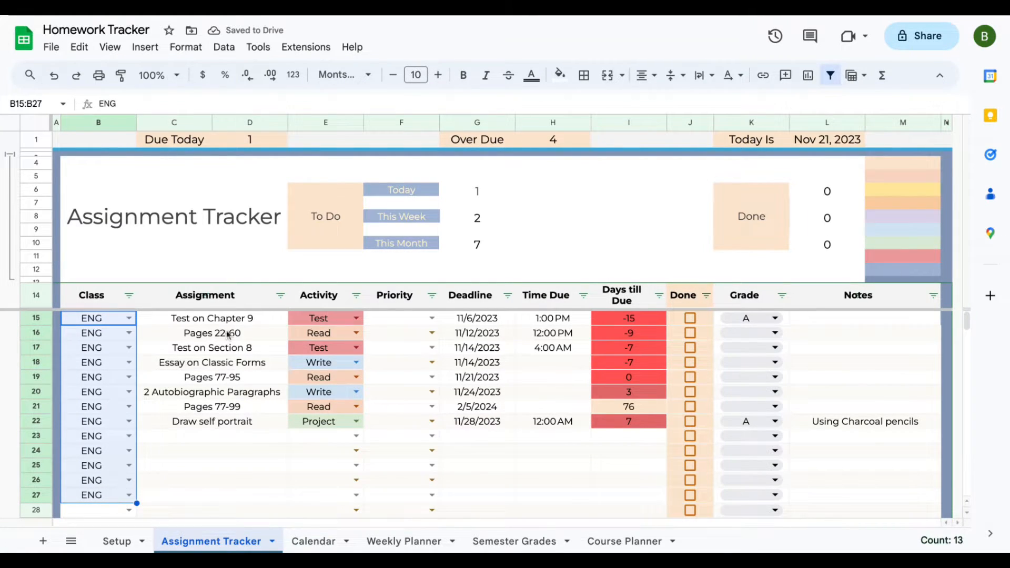
pyautogui.click(246, 322)
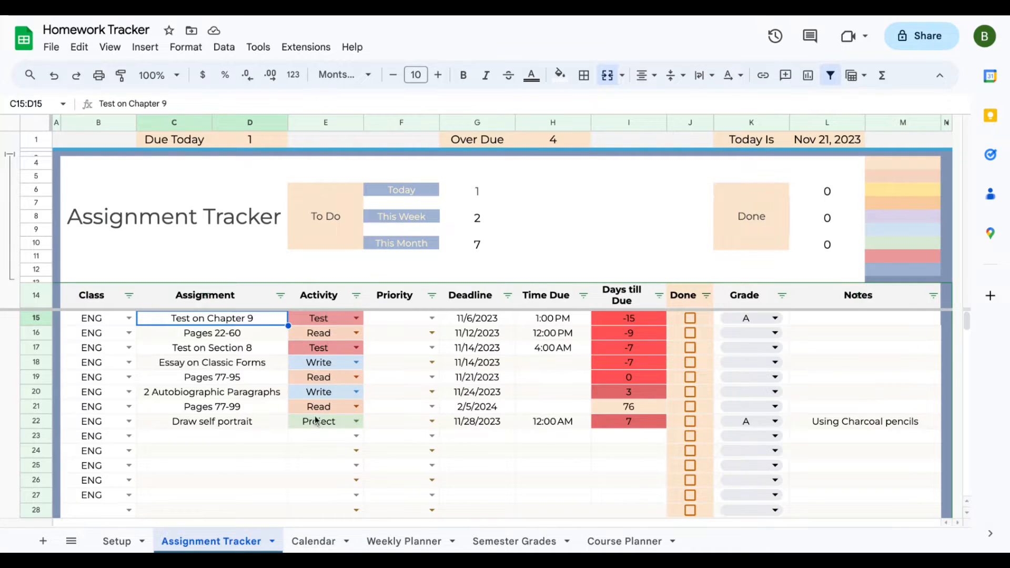
# - Set the Class in row 28 to SPN and fill it down through row 38
pyautogui.scroll(-1, 316, 420)
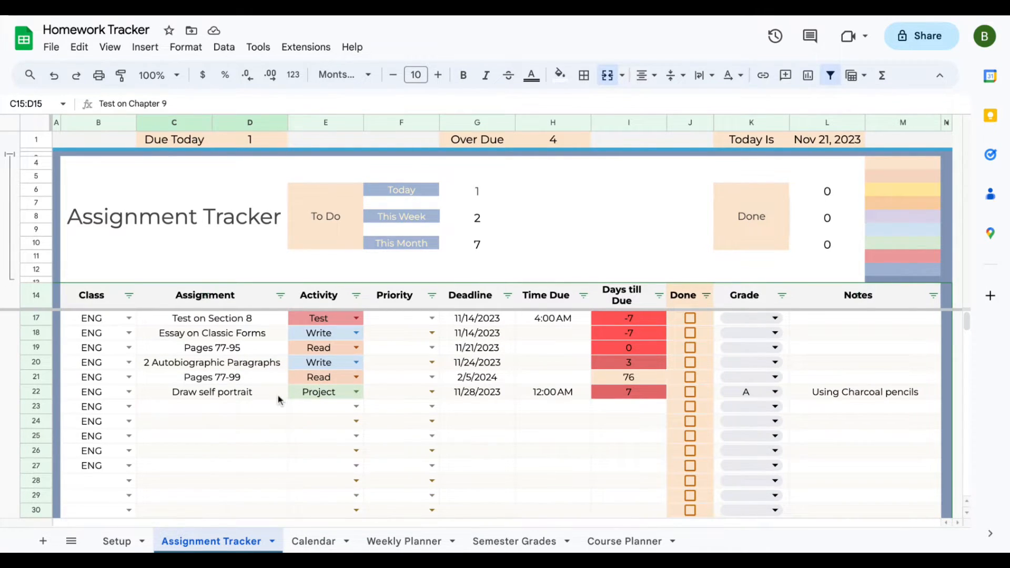
pyautogui.click(128, 480)
pyautogui.click(125, 442)
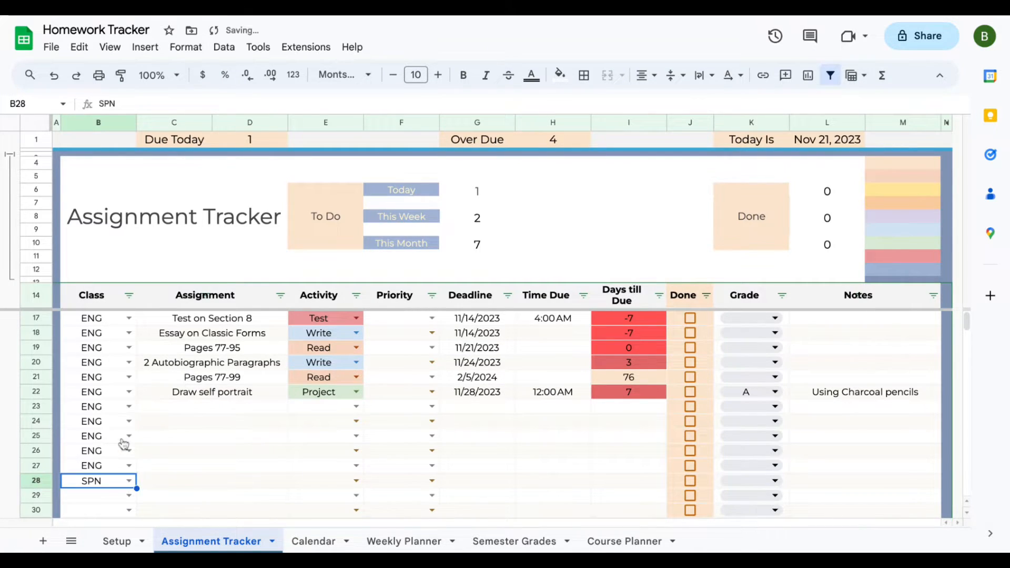
pyautogui.scroll(-3, 200, 479)
pyautogui.moveTo(137, 354); pyautogui.dragTo(127, 498)
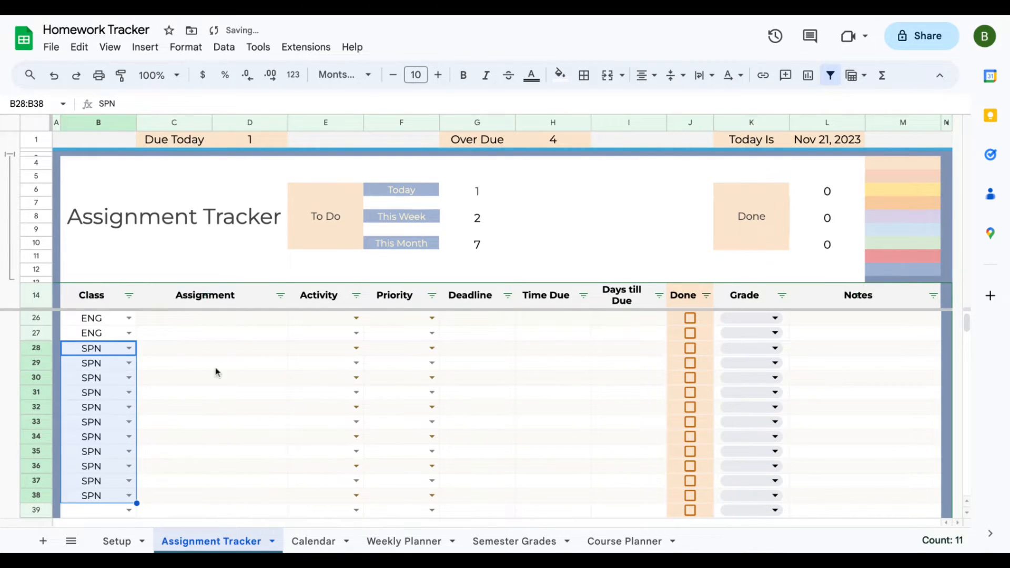
pyautogui.scroll(4, 218, 348)
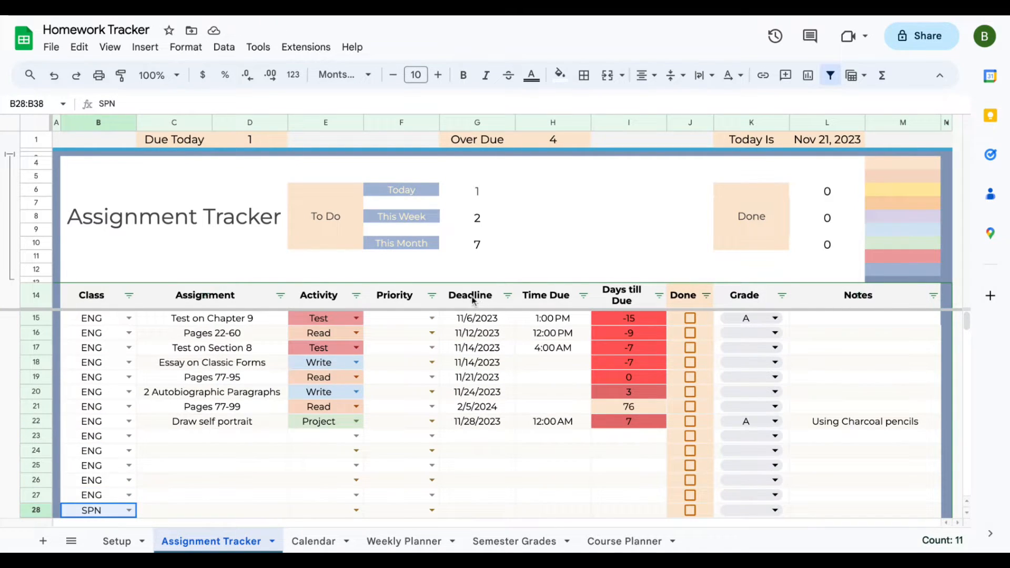
# - Sort the assignment table by Deadline from A to Z, accepting the protected-range edit
pyautogui.click(508, 295)
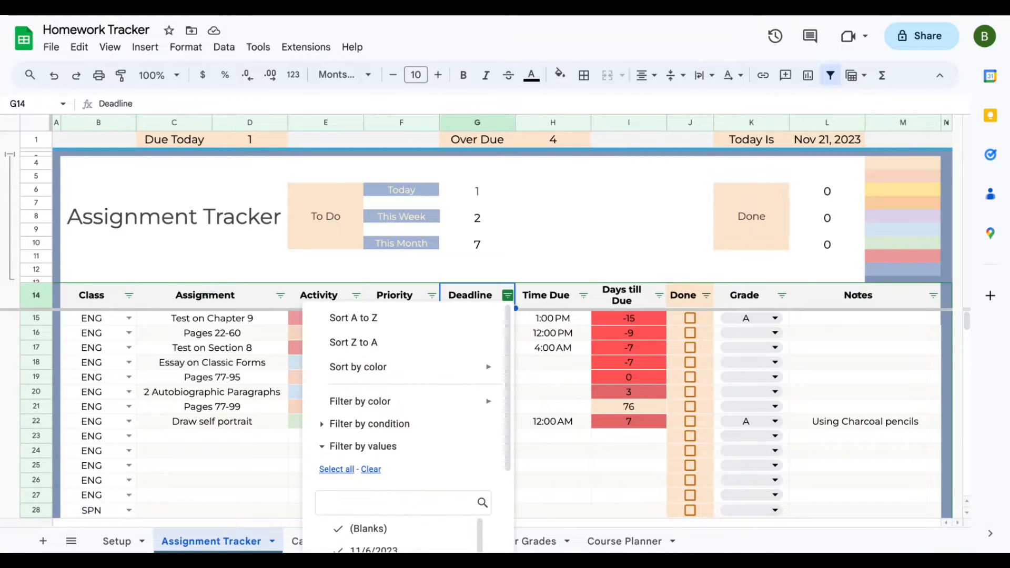
pyautogui.click(487, 324)
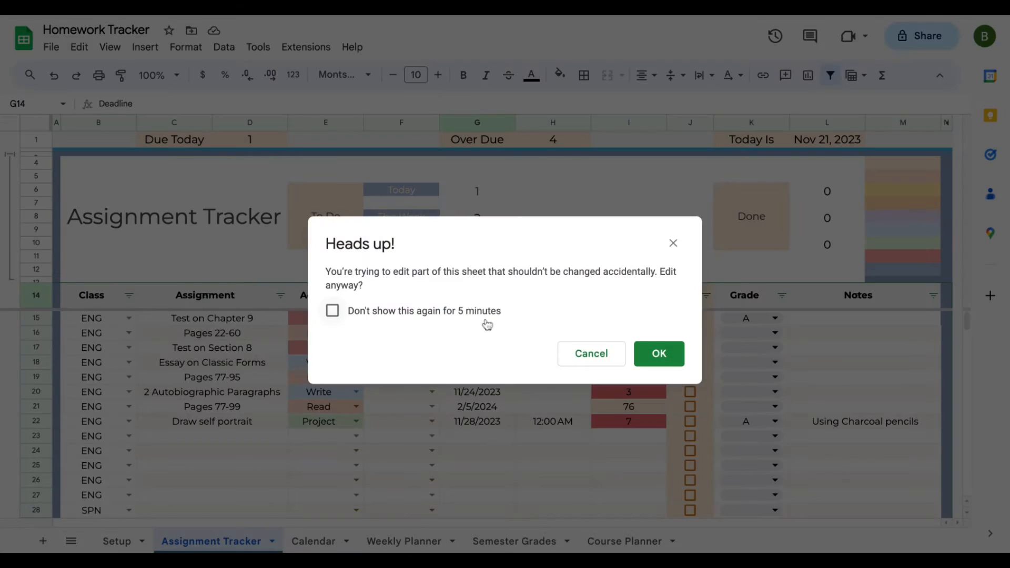
pyautogui.click(658, 353)
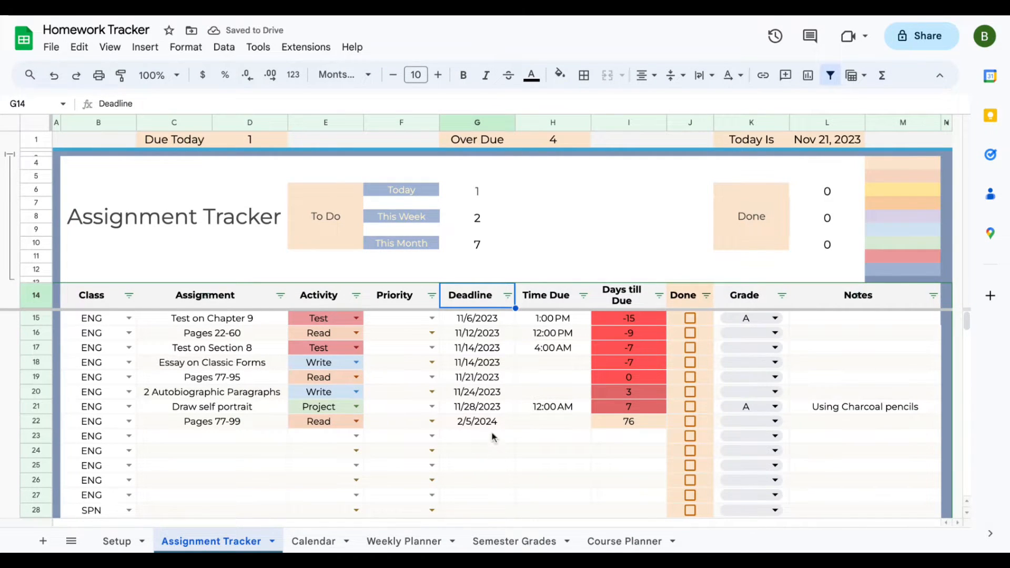
# - Review the order of the Deadline dates in rows 15 to 22 and the class rows below them
pyautogui.click(506, 423)
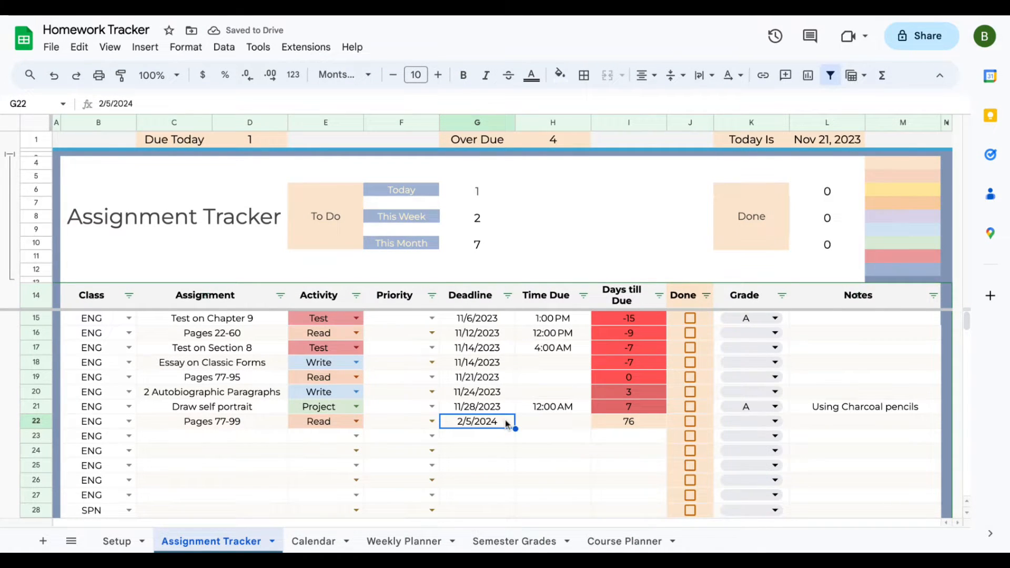
pyautogui.click(487, 321)
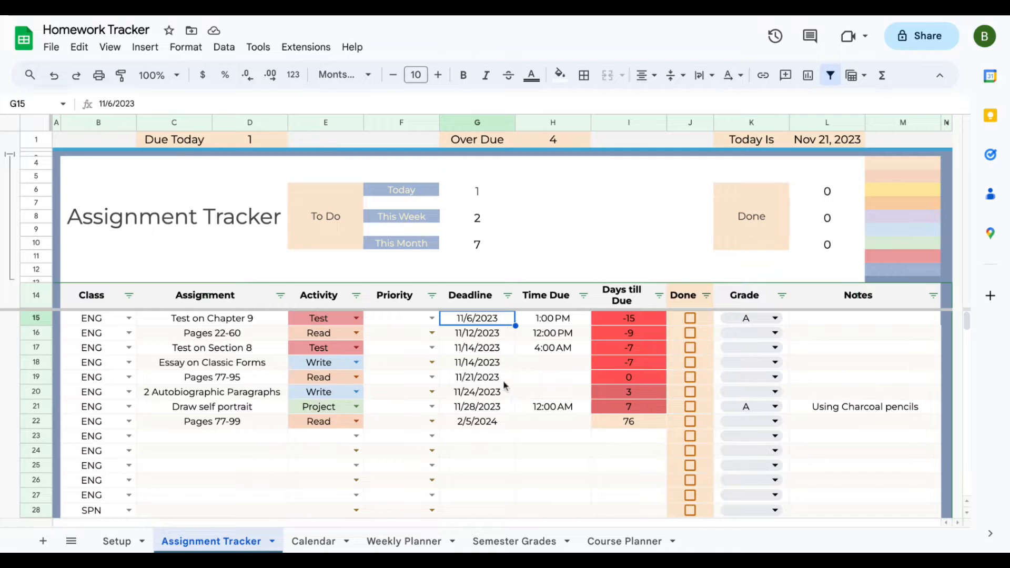
pyautogui.scroll(-4, 497, 500)
pyautogui.scroll(3, 497, 501)
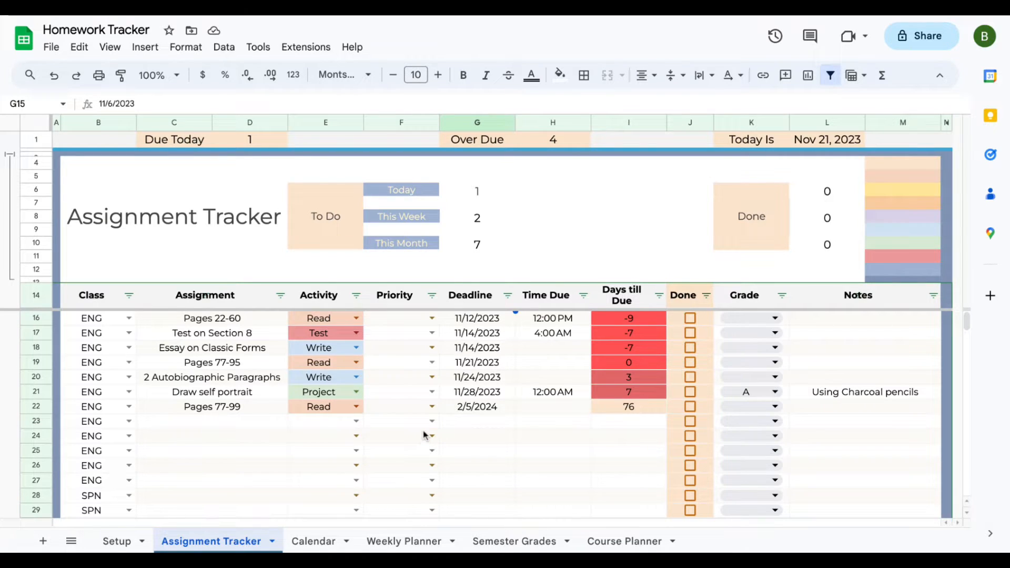
pyautogui.scroll(-1, 489, 436)
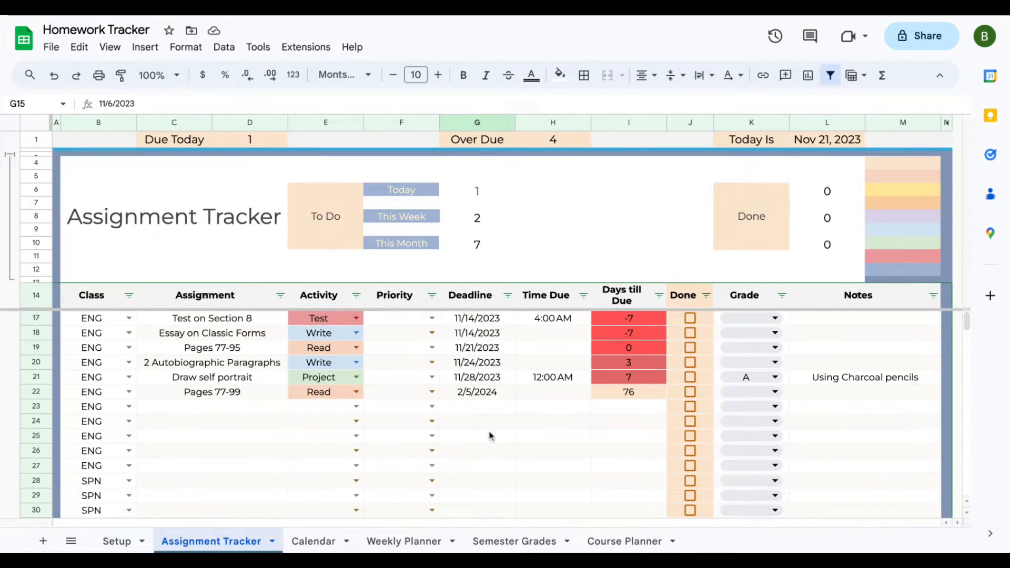
pyautogui.scroll(1, 489, 435)
pyautogui.scroll(1, 489, 435)
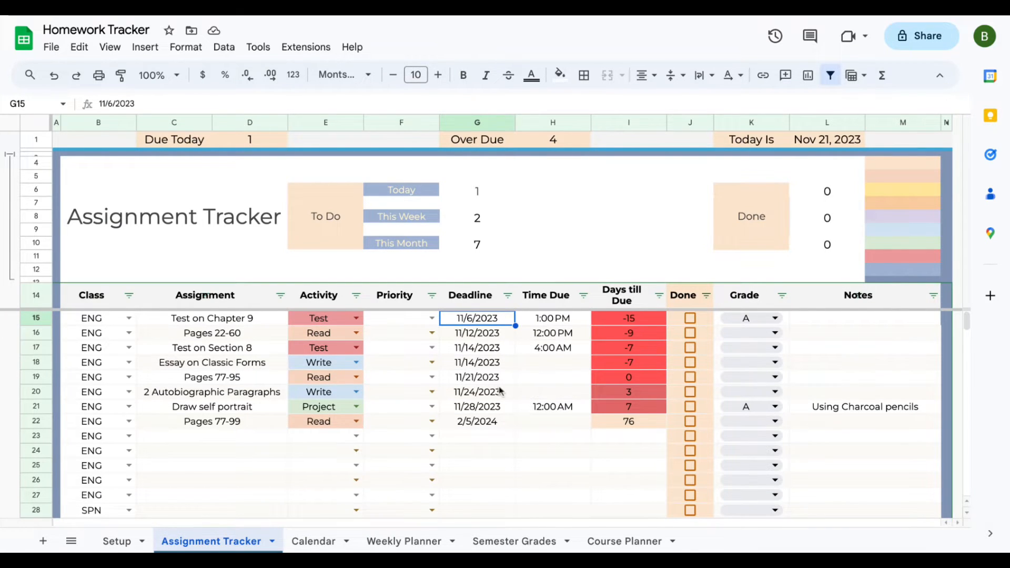
# - Inspect the Days till Due formulas in rows 15 to 22, including the full formula in I17
pyautogui.click(627, 335)
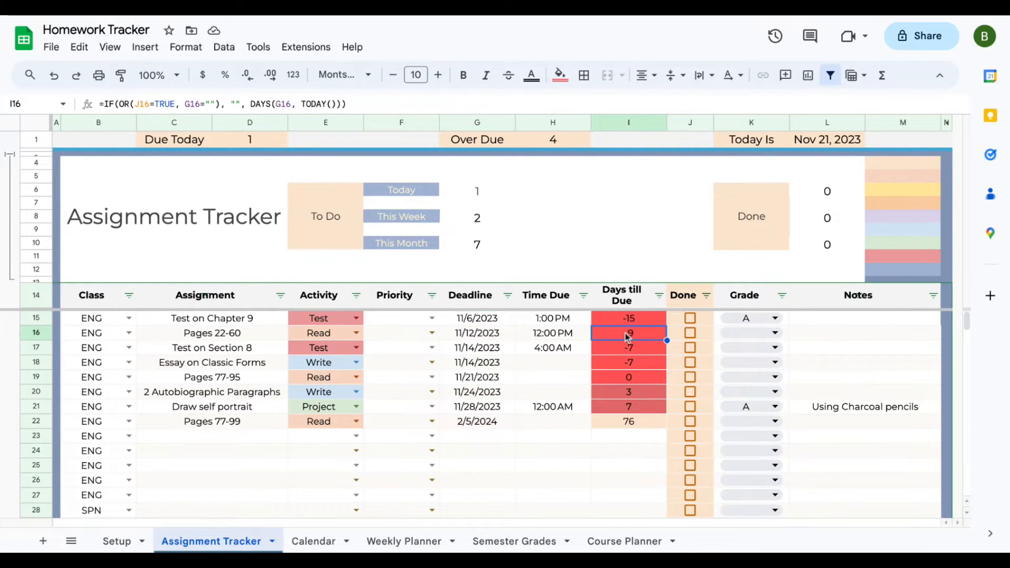
pyautogui.click(626, 351)
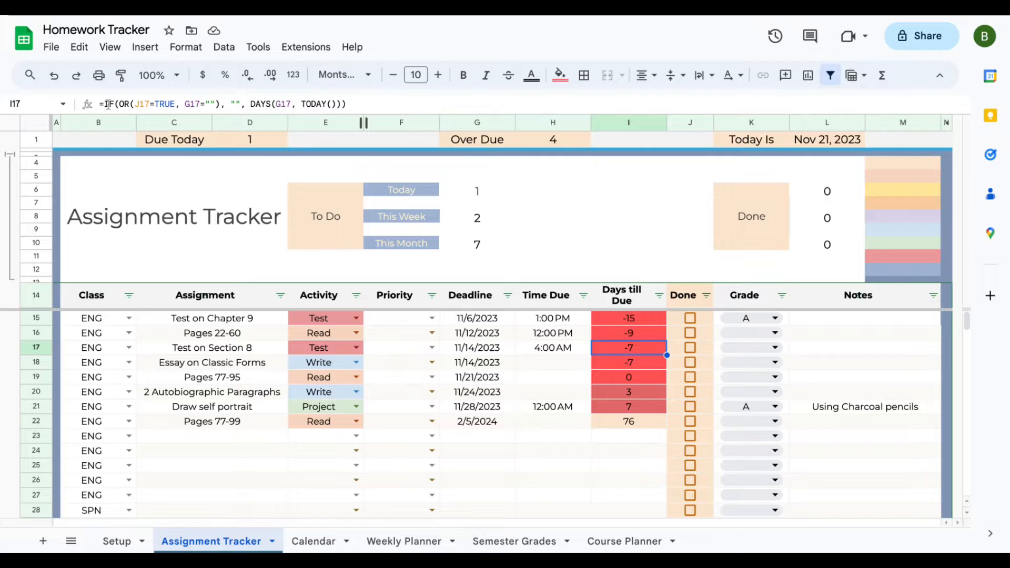
pyautogui.click(359, 107)
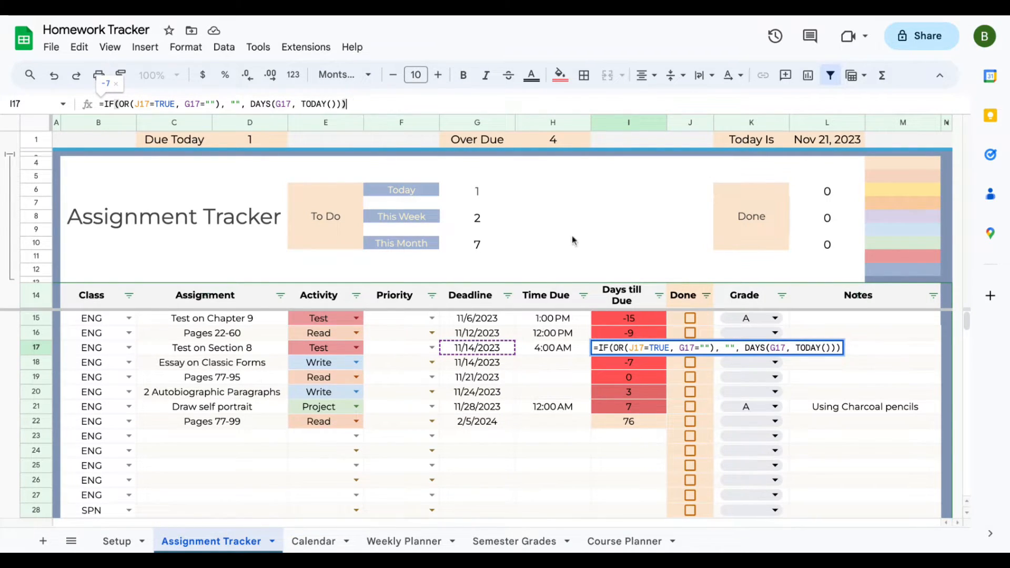
pyautogui.click(645, 427)
pyautogui.click(647, 319)
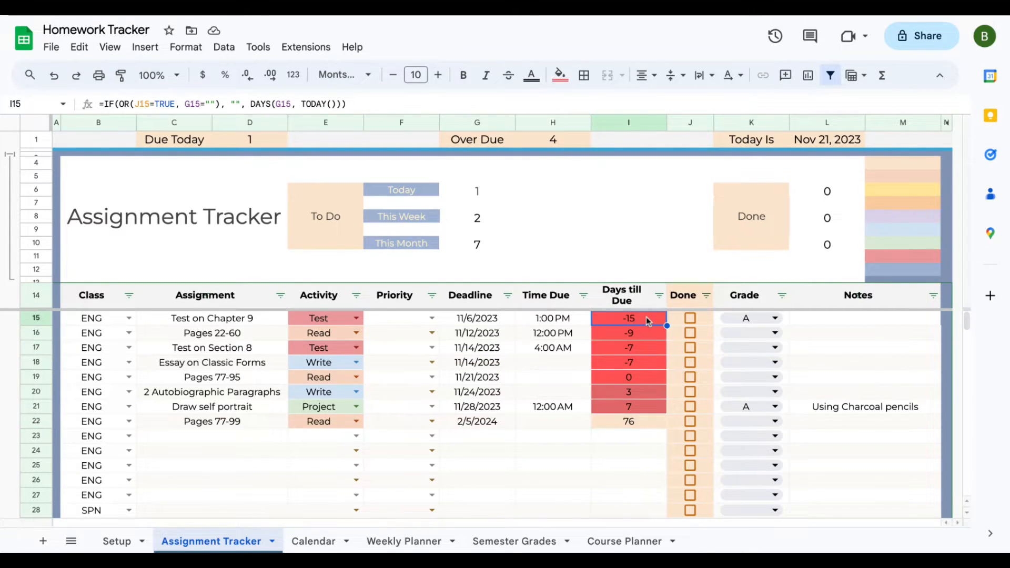
pyautogui.click(644, 426)
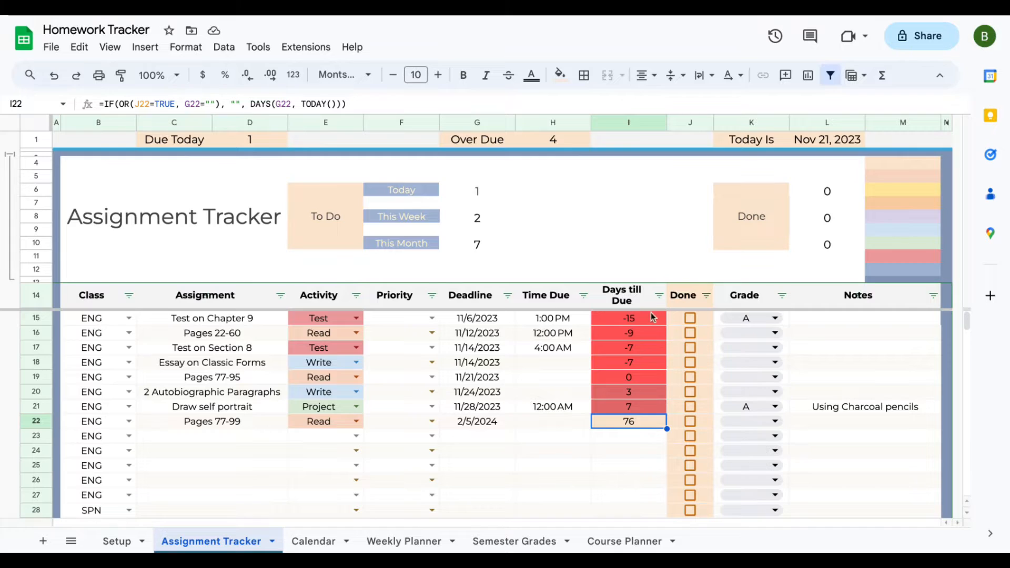
pyautogui.click(572, 427)
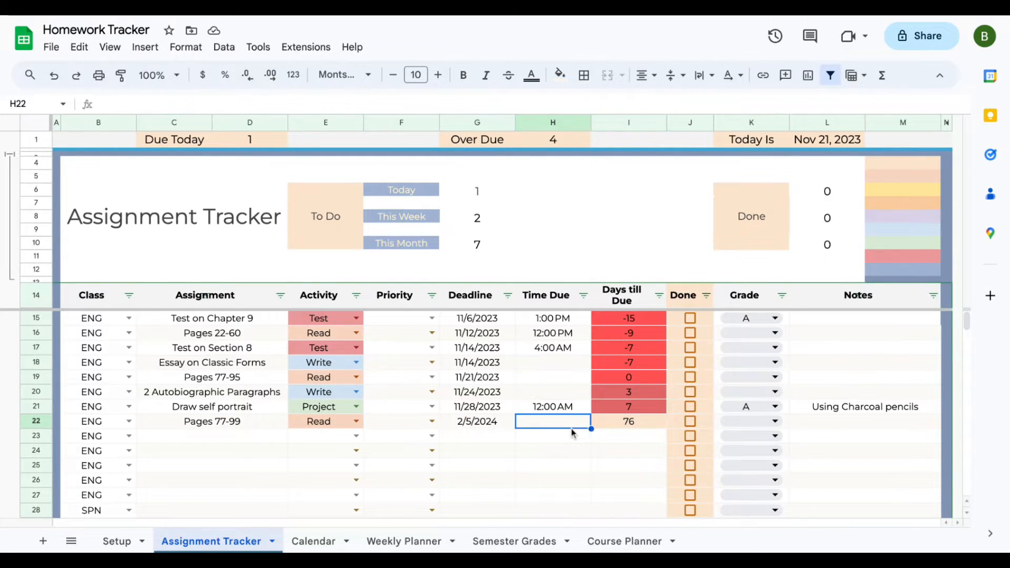
# - Clear all entries from Class through Time Due in rows 15 to 41 of the assignment table
pyautogui.click(78, 321)
pyautogui.hotkey('shift', 'Right')
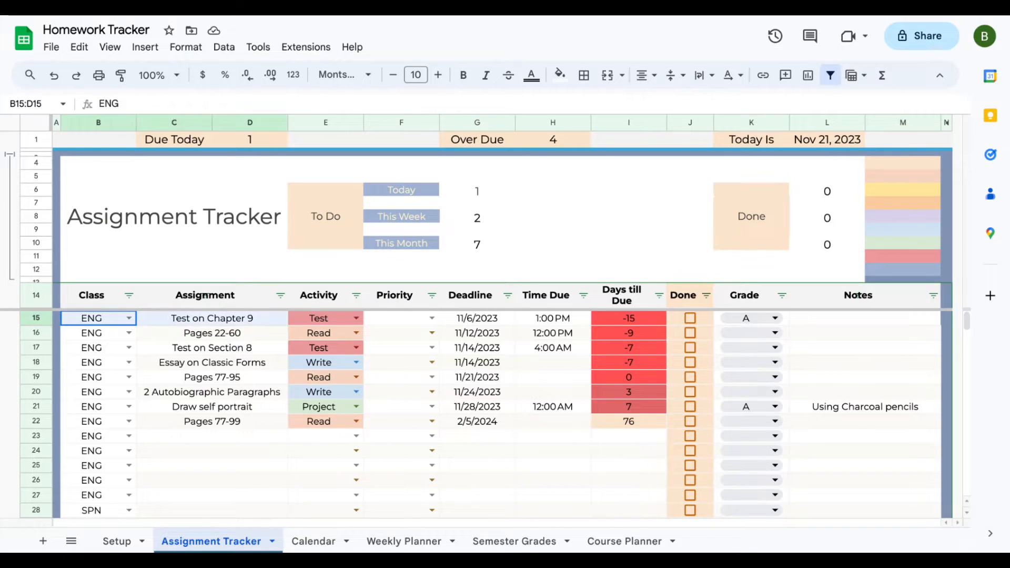
pyautogui.hotkey('shift', 'Down')
pyautogui.hotkey('shift', 'Down')
pyautogui.hotkey('shift', 'Right')
pyautogui.hotkey('shift', 'Right')
pyautogui.hotkey('shift', 'Right')
pyautogui.hotkey('shift', 'Right')
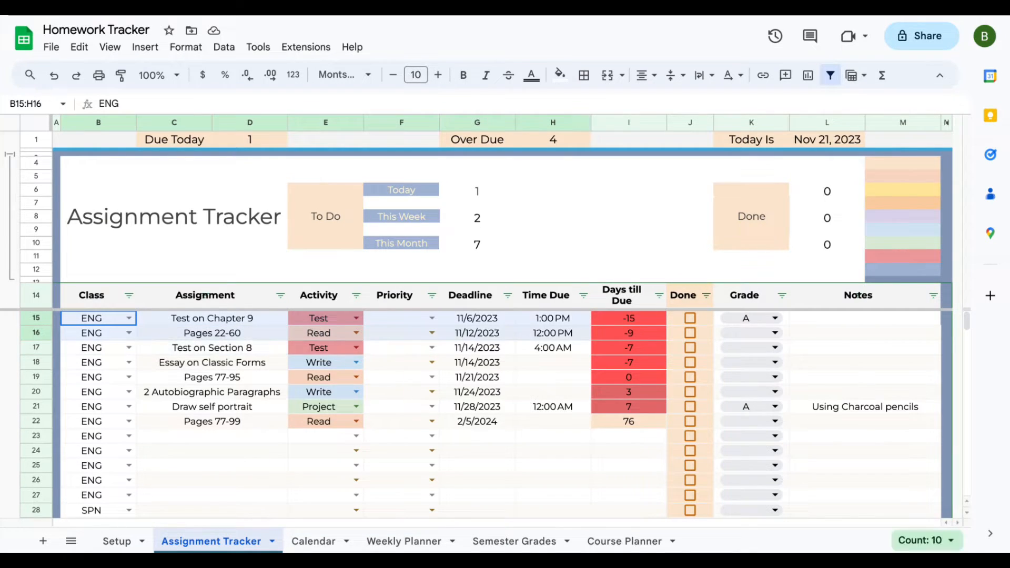
pyautogui.hotkey('shift', 'Down')
pyautogui.hotkey('shift', 'Down')
pyautogui.hotkey('shift', 'Down')
pyautogui.hotkey('shift', 'Down')
pyautogui.hotkey('shift', 'Down')
pyautogui.hotkey('shift', 'Down')
pyautogui.hotkey('shift', 'Down')
pyautogui.hotkey('shift', 'Down')
pyautogui.hotkey('shift', 'Down')
pyautogui.hotkey('shift', 'Down')
pyautogui.hotkey('shift', 'Down')
pyautogui.hotkey('shift', 'Down')
pyautogui.hotkey('shift', 'Down')
pyautogui.hotkey('shift', 'Down')
pyautogui.hotkey('shift', 'Down')
pyautogui.hotkey('shift', 'Down')
pyautogui.hotkey('shift', 'Down')
pyautogui.hotkey('shift', 'Down')
pyautogui.hotkey('shift', 'Down')
pyautogui.hotkey('shift', 'Down')
pyautogui.hotkey('shift', 'Down')
pyautogui.hotkey('shift', 'Down')
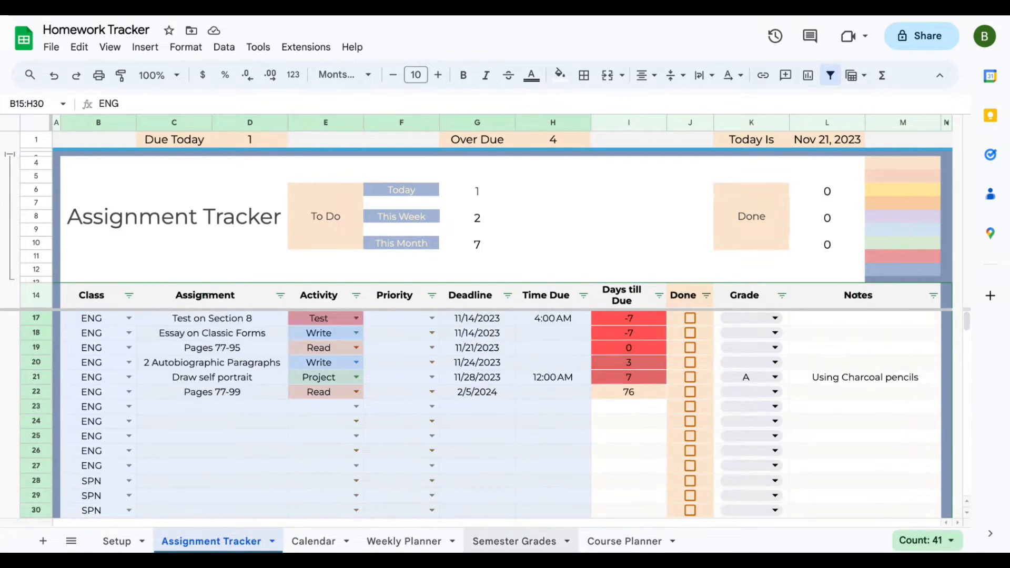
pyautogui.hotkey('shift', 'Down')
pyautogui.hotkey('shift', 'Down')
pyautogui.hotkey('shift', 'Down')
pyautogui.hotkey('shift', 'Down')
pyautogui.hotkey('shift', 'Down')
pyautogui.hotkey('shift', 'Down')
pyautogui.hotkey('shift', 'Down')
pyautogui.hotkey('shift', 'Down')
pyautogui.hotkey('shift', 'Up')
pyautogui.hotkey('shift', 'Up')
pyautogui.hotkey('shift', 'Up')
pyautogui.hotkey('shift', 'Up')
pyautogui.hotkey('shift', 'Up')
pyautogui.hotkey('shift', 'Up')
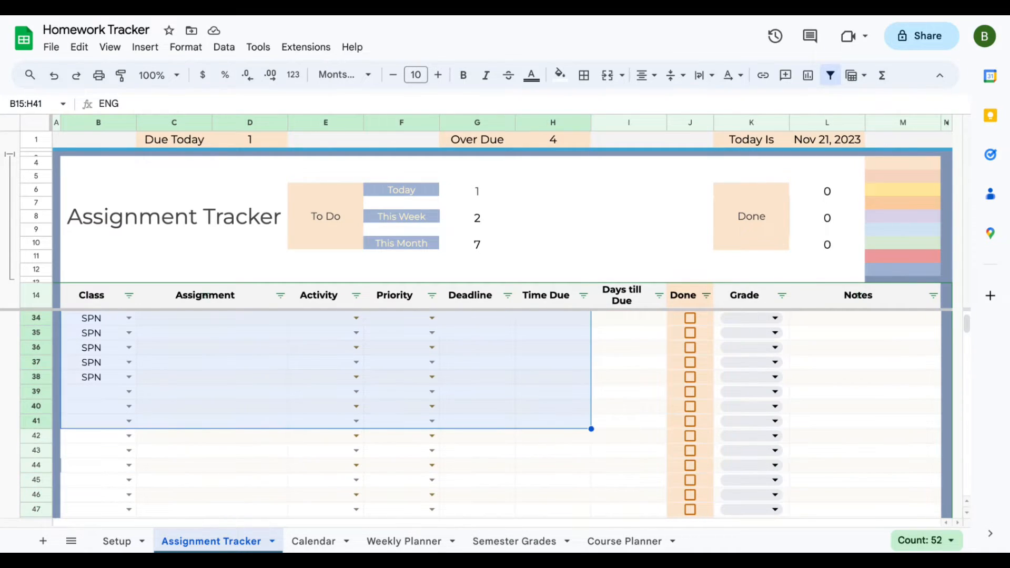
pyautogui.press('Delete')
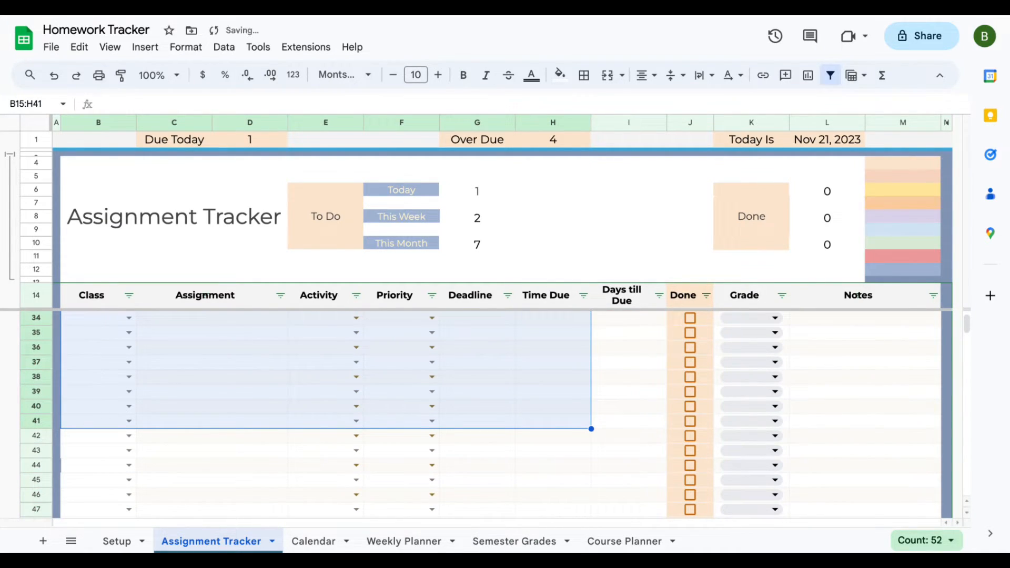
# - Check that the Days till Due formulas are still in place in the emptied rows 15 to 19
pyautogui.click(511, 379)
pyautogui.scroll(6, 511, 381)
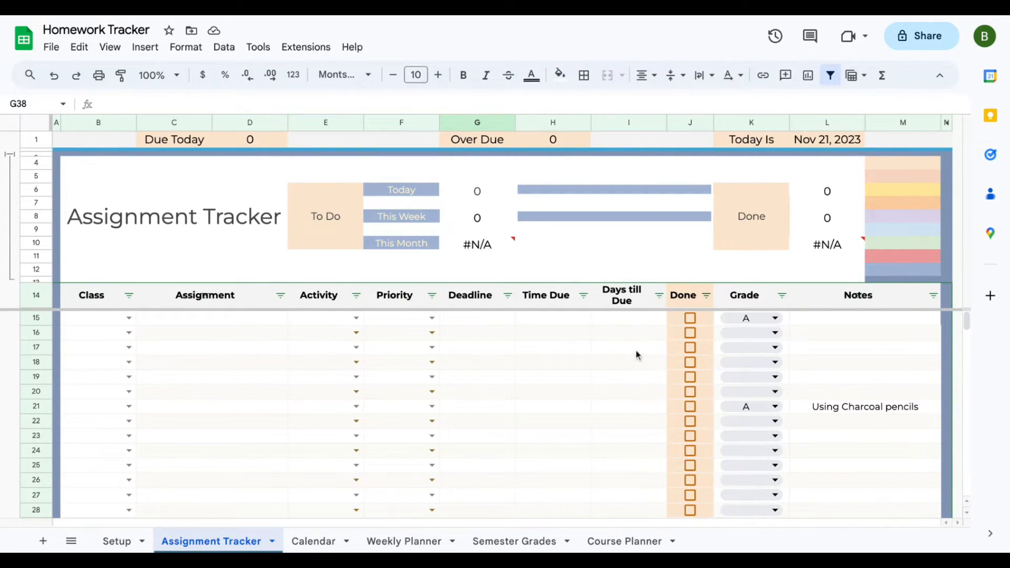
pyautogui.click(659, 318)
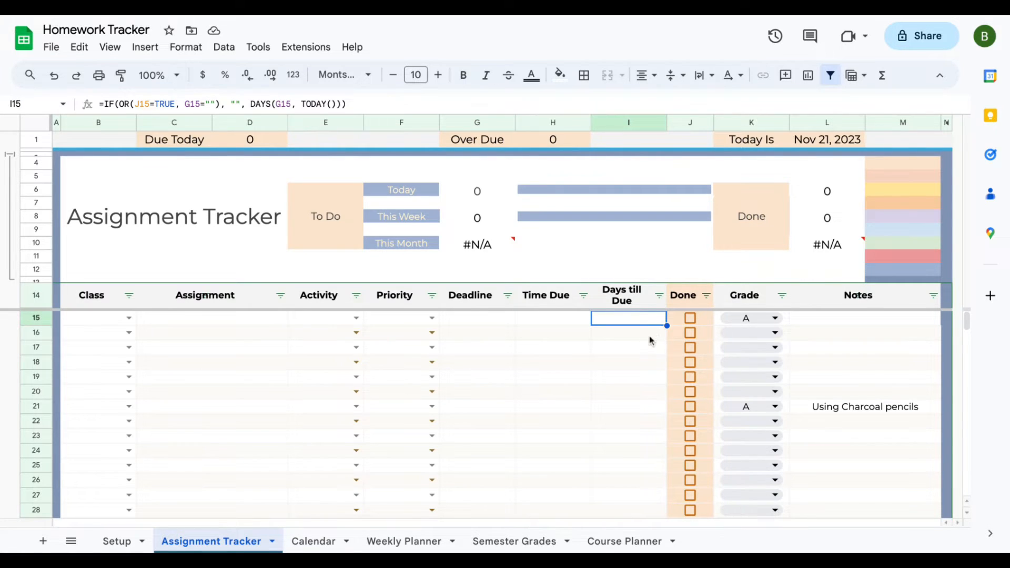
pyautogui.click(650, 337)
pyautogui.click(647, 353)
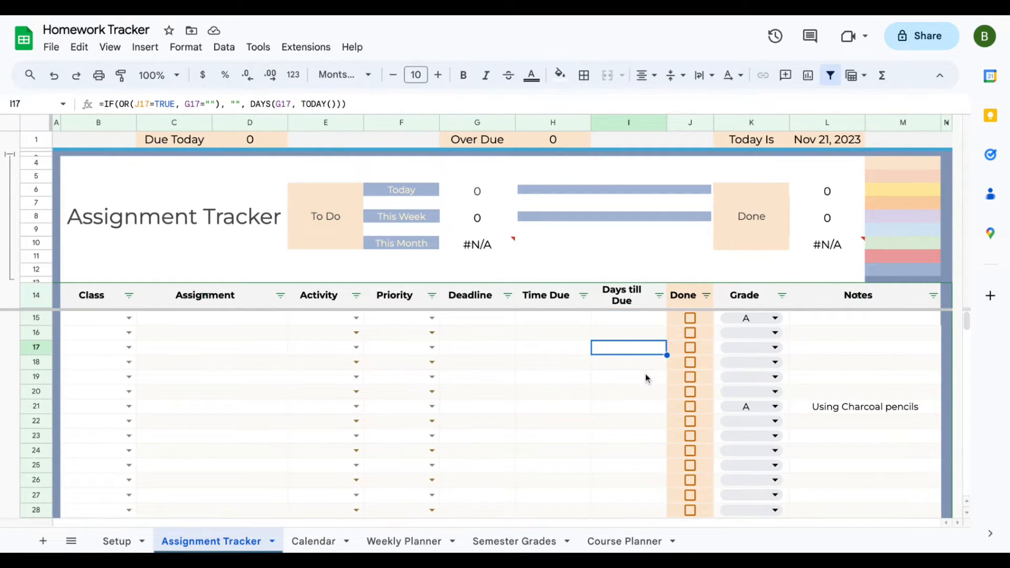
pyautogui.click(648, 375)
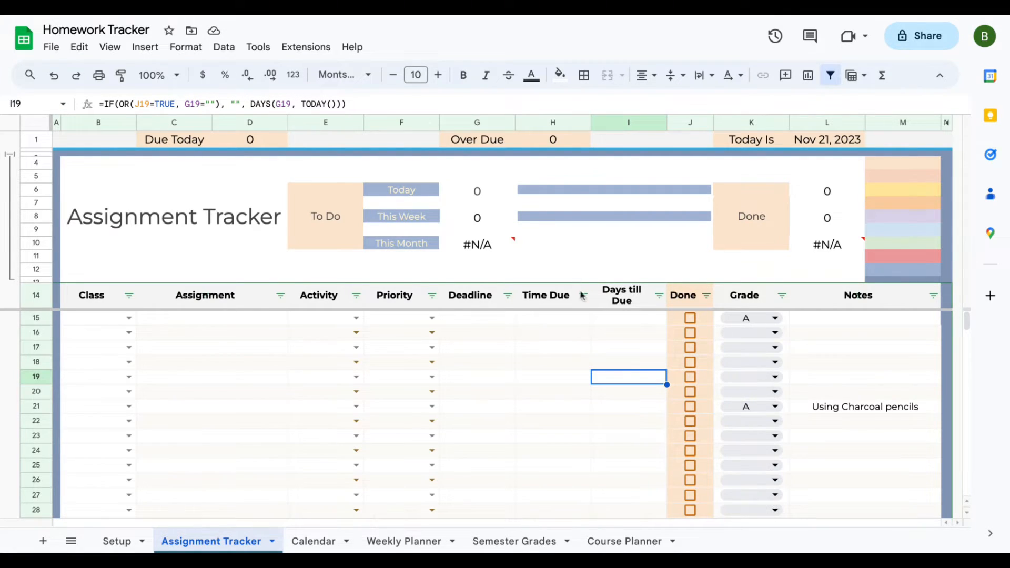
# - Enter a sample assignment in row 15 with Class ARTa, Assignment drawing and Deadline 11/15/2023, leaving Time Due empty
pyautogui.doubleClick(557, 320)
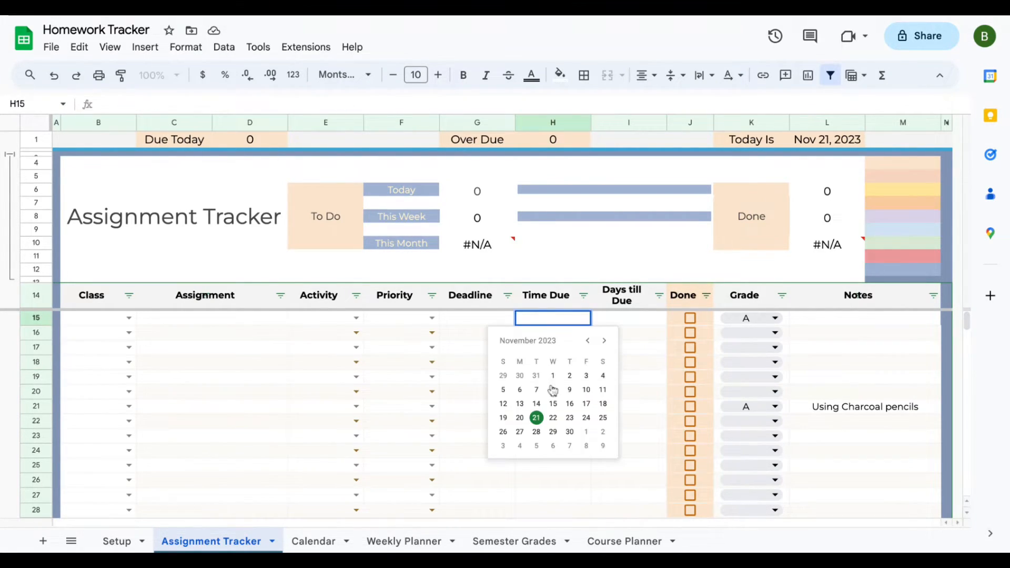
pyautogui.click(553, 403)
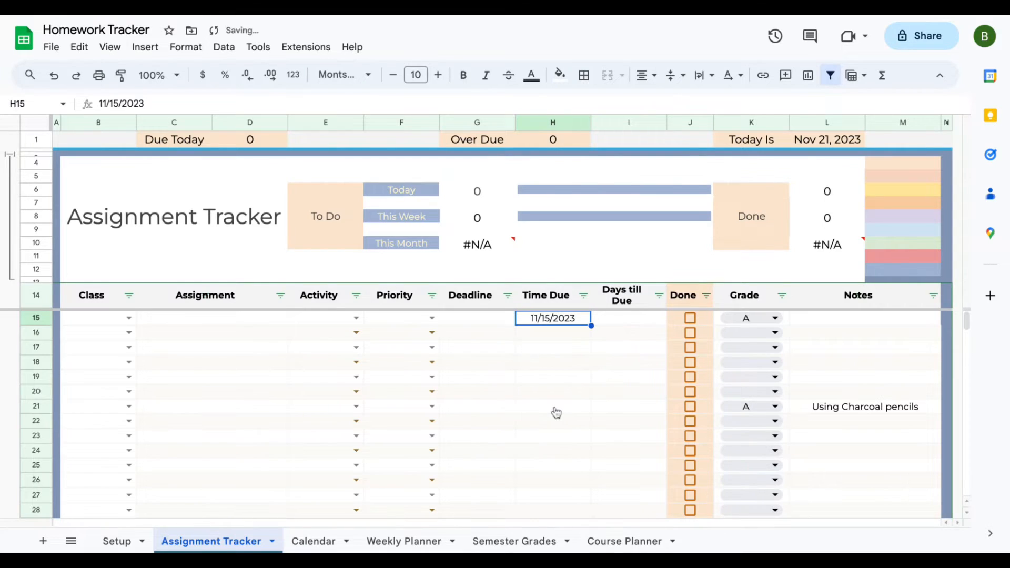
pyautogui.doubleClick(480, 317)
pyautogui.click(477, 403)
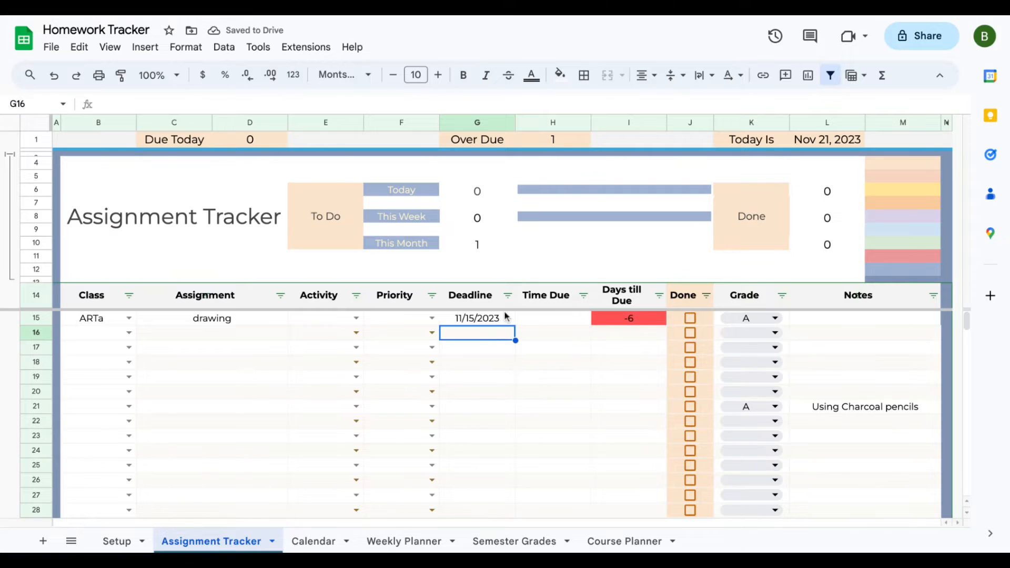
pyautogui.click(549, 320)
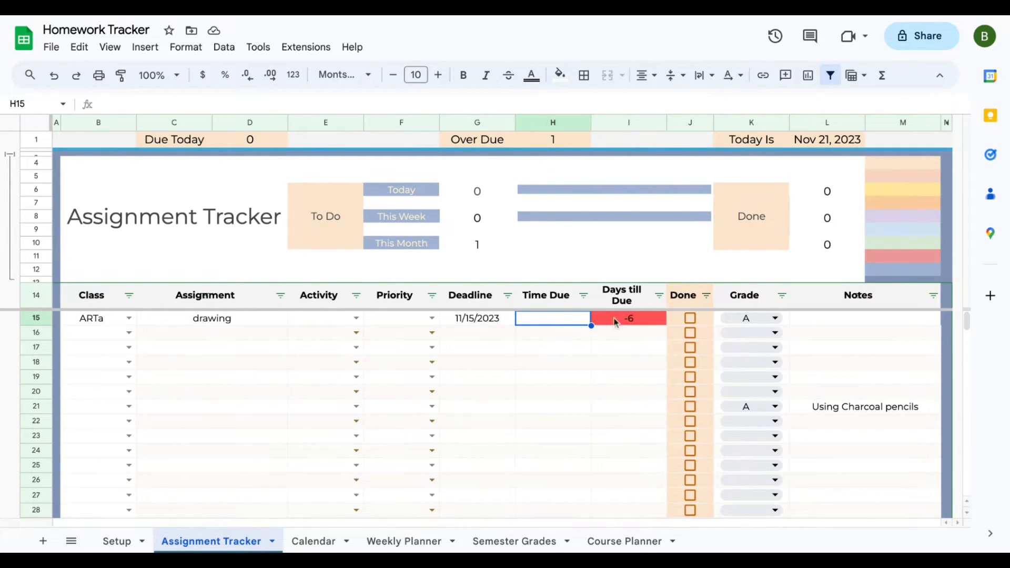
# - Clear the Grade cells in rows 16 to 25
pyautogui.click(786, 333)
pyautogui.hotkey('shift', 'Down')
pyautogui.hotkey('shift', 'Down')
pyautogui.hotkey('shift', 'Down')
pyautogui.hotkey('shift', 'Down')
pyautogui.hotkey('shift', 'Down')
pyautogui.hotkey('shift', 'Down')
pyautogui.hotkey('shift', 'Down')
pyautogui.hotkey('shift', 'Down')
pyautogui.hotkey('shift', 'Down')
pyautogui.press('Delete')
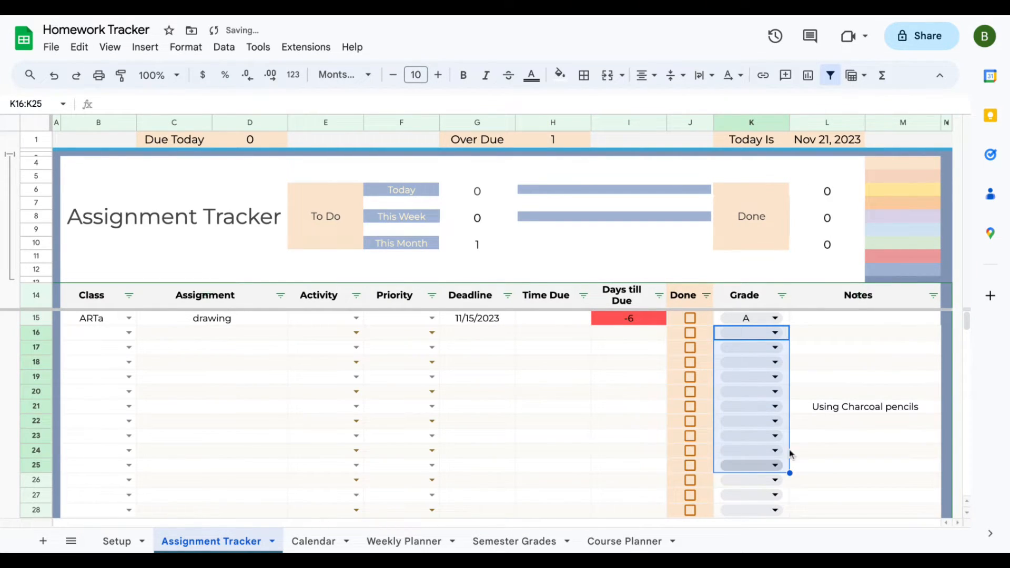
# - Clear the Notes cells in rows 17 to 24
pyautogui.click(833, 348)
pyautogui.hotkey('shift', 'Down')
pyautogui.hotkey('shift', 'Down')
pyautogui.hotkey('shift', 'Down')
pyautogui.hotkey('shift', 'Down')
pyautogui.hotkey('shift', 'Down')
pyautogui.hotkey('shift', 'Down')
pyautogui.hotkey('shift', 'Down')
pyautogui.press('Delete')
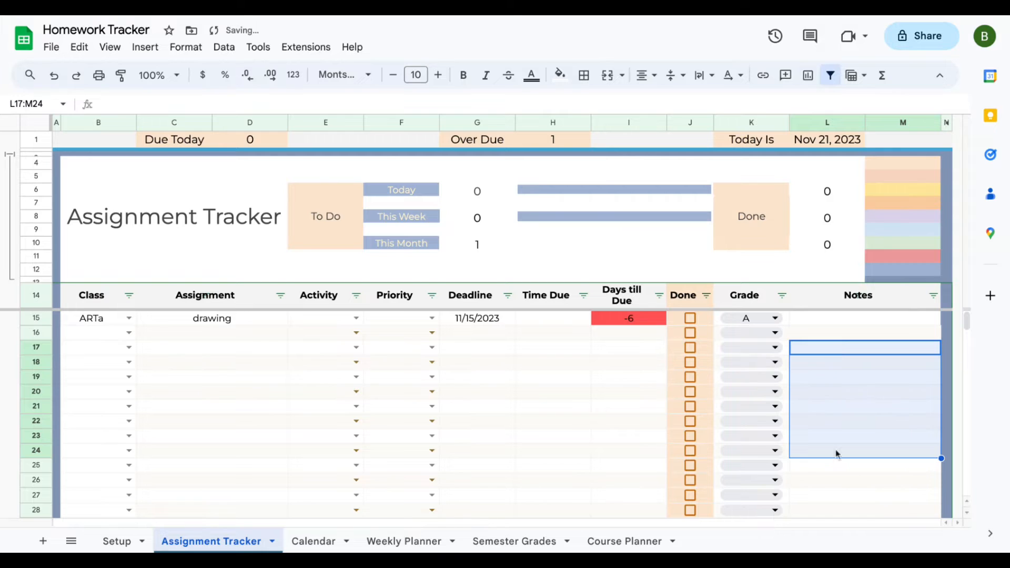
pyautogui.click(831, 393)
# - Mark rows 15 to 18 as Done
pyautogui.click(692, 331)
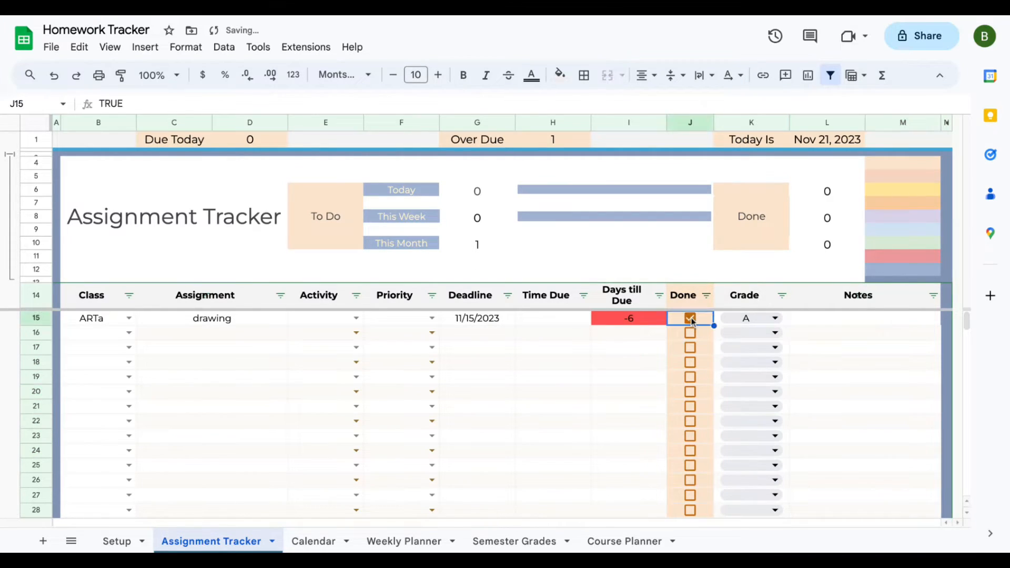
pyautogui.click(693, 346)
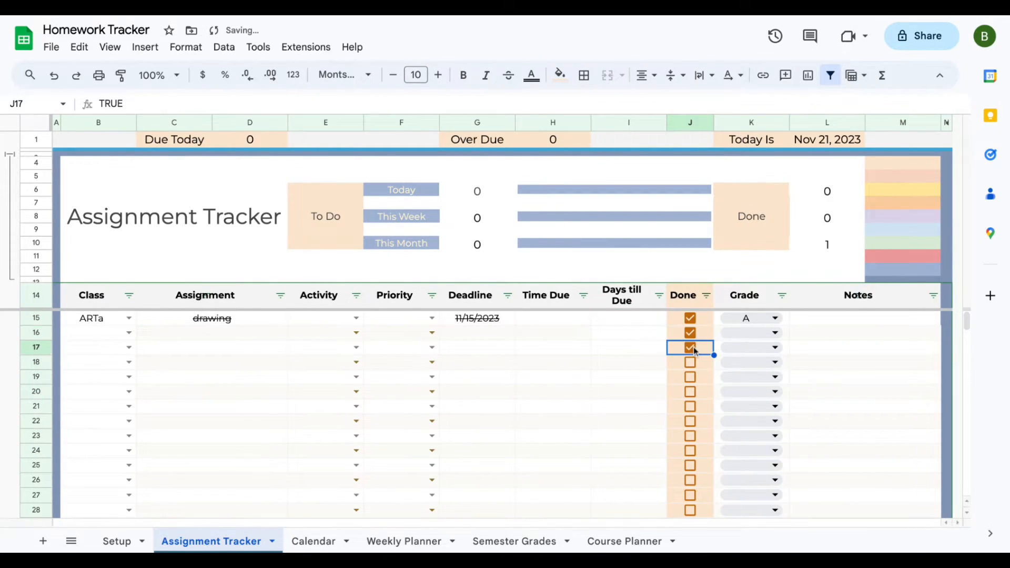
pyautogui.click(693, 363)
# - Delete the contents of the Done cells in rows 15 to 20, including their checkboxes
pyautogui.click(705, 391)
pyautogui.hotkey('shift', 'Up')
pyautogui.hotkey('shift', 'Up')
pyautogui.hotkey('shift', 'Up')
pyautogui.hotkey('shift', 'Up')
pyautogui.hotkey('shift', 'Up')
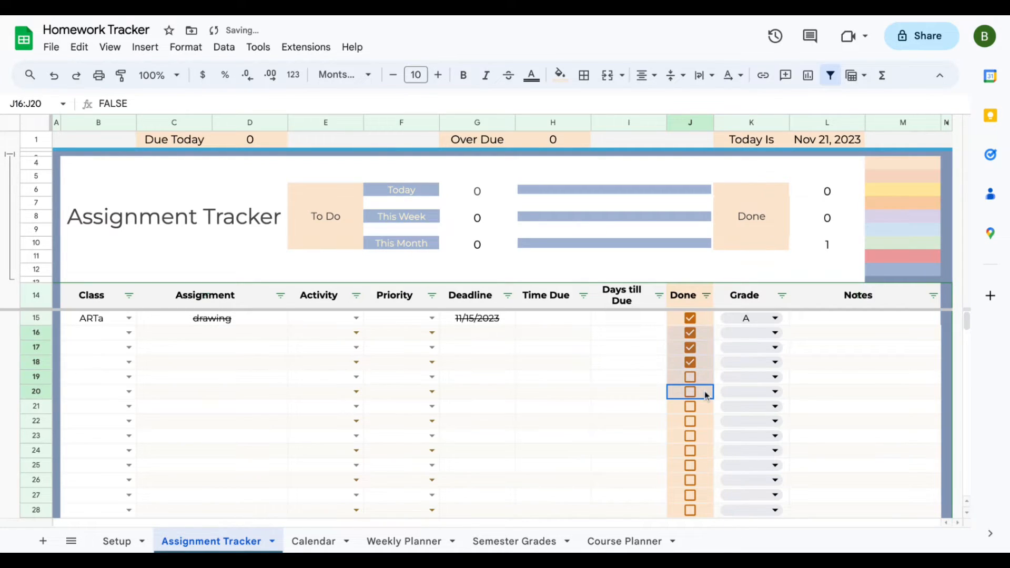
pyautogui.press('Delete')
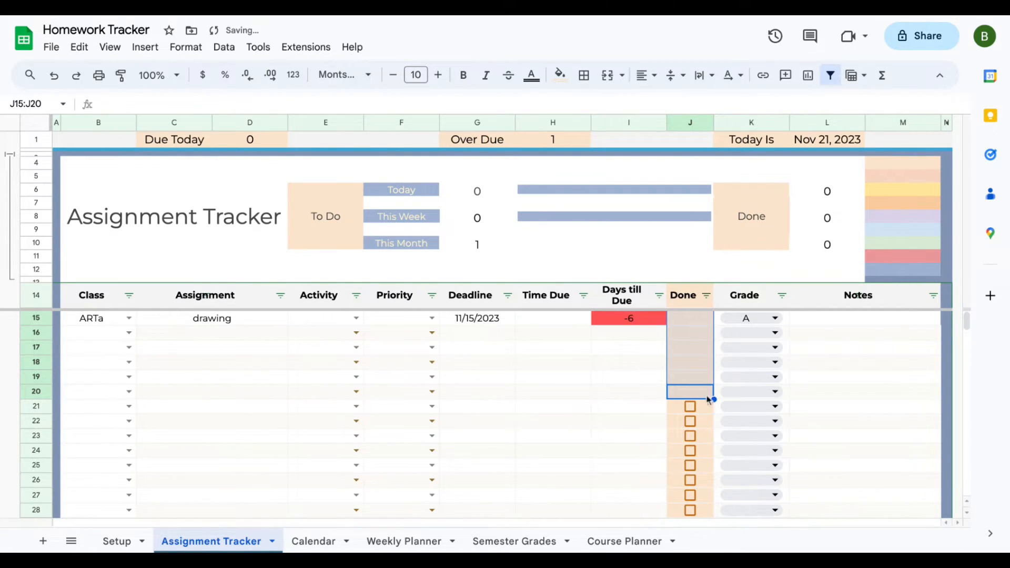
# - Restore the missing Done checkboxes by filling the unchecked cell J22 up through row 15
pyautogui.click(708, 410)
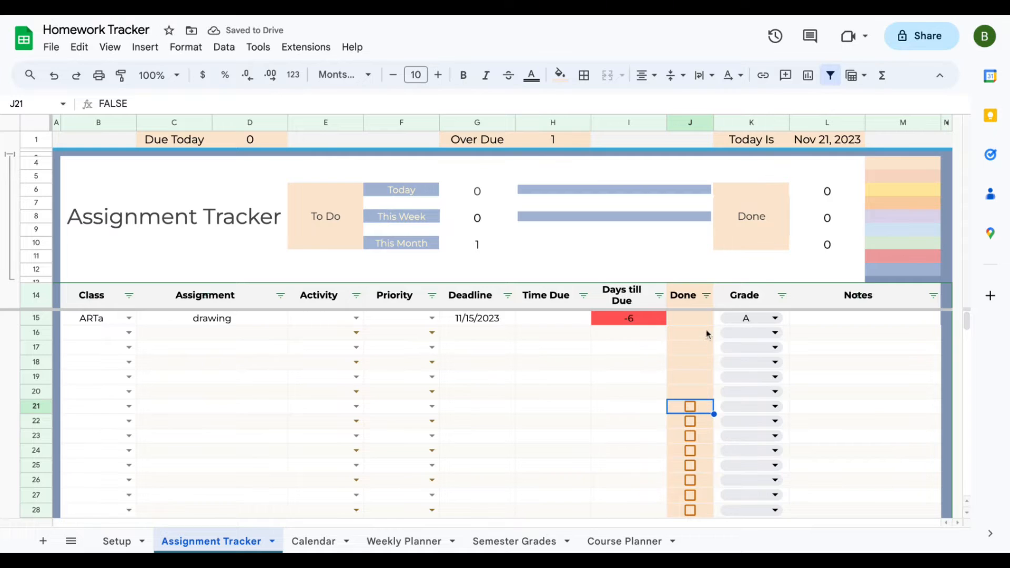
pyautogui.click(710, 424)
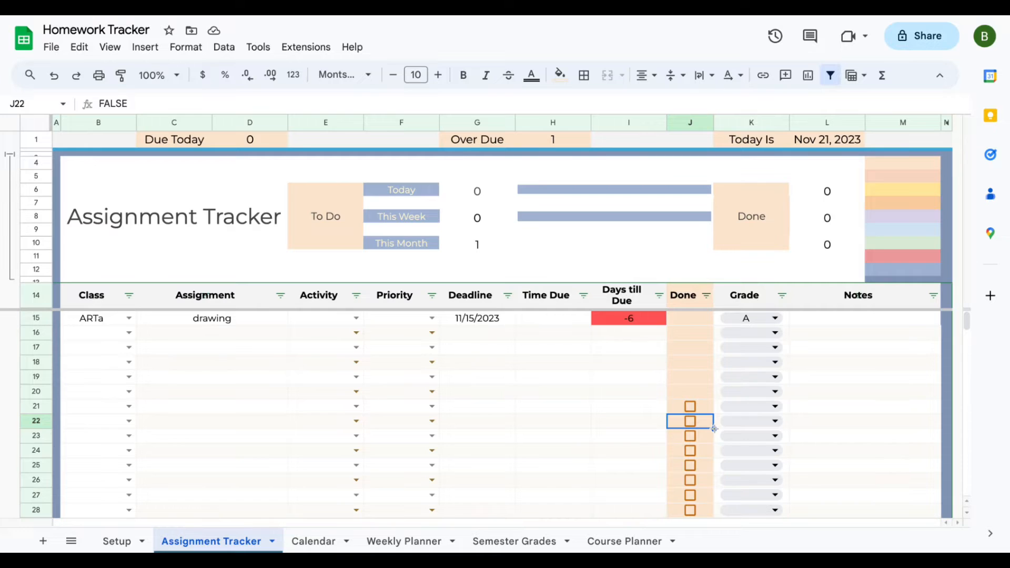
pyautogui.moveTo(714, 428); pyautogui.dragTo(699, 316)
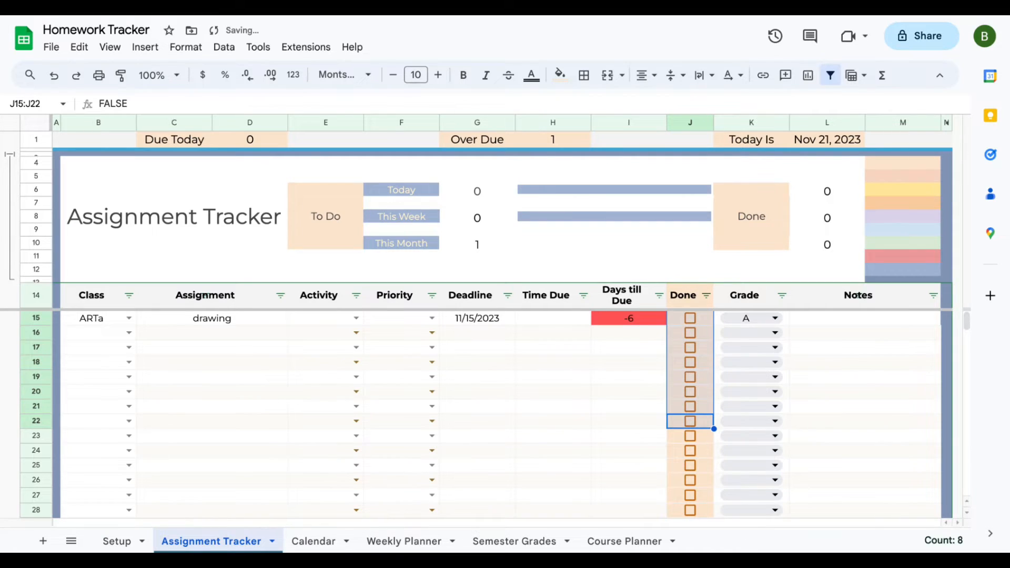
pyautogui.click(699, 317)
# - Mark rows 19 and 20 as Done and fill the checked state from J19 up through row 15
pyautogui.click(689, 376)
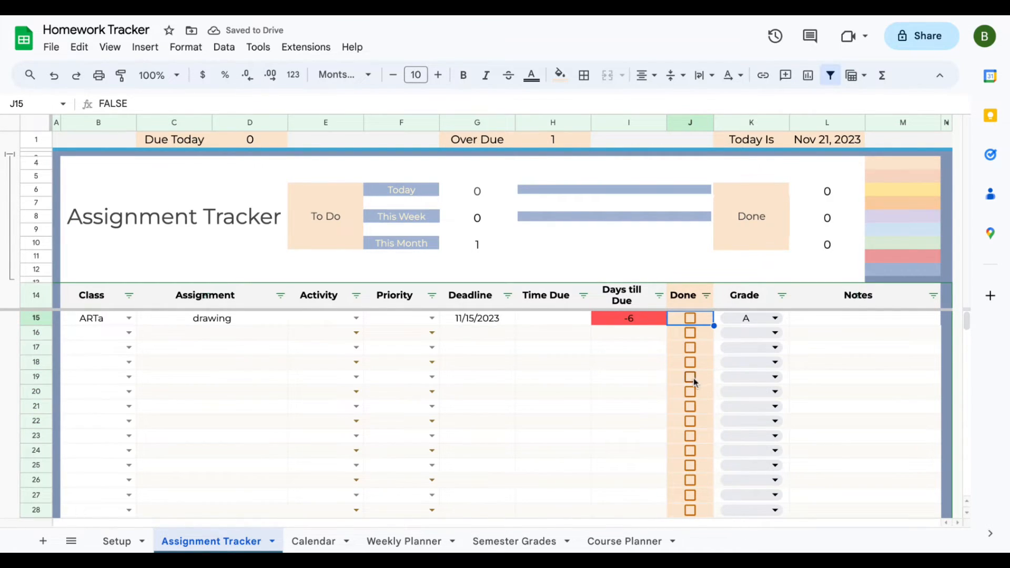
pyautogui.click(693, 397)
pyautogui.click(713, 383)
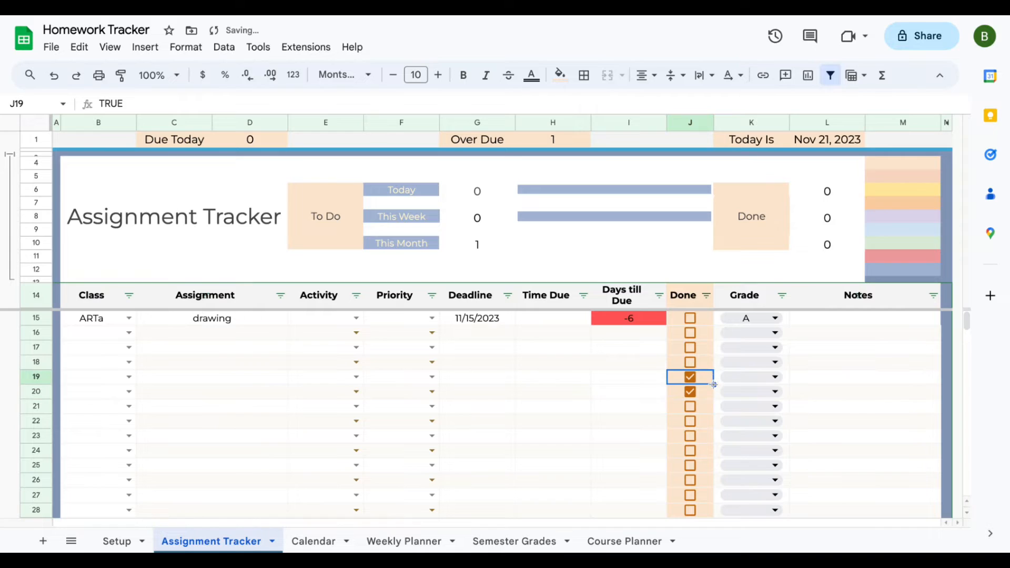
pyautogui.moveTo(713, 384); pyautogui.dragTo(707, 320)
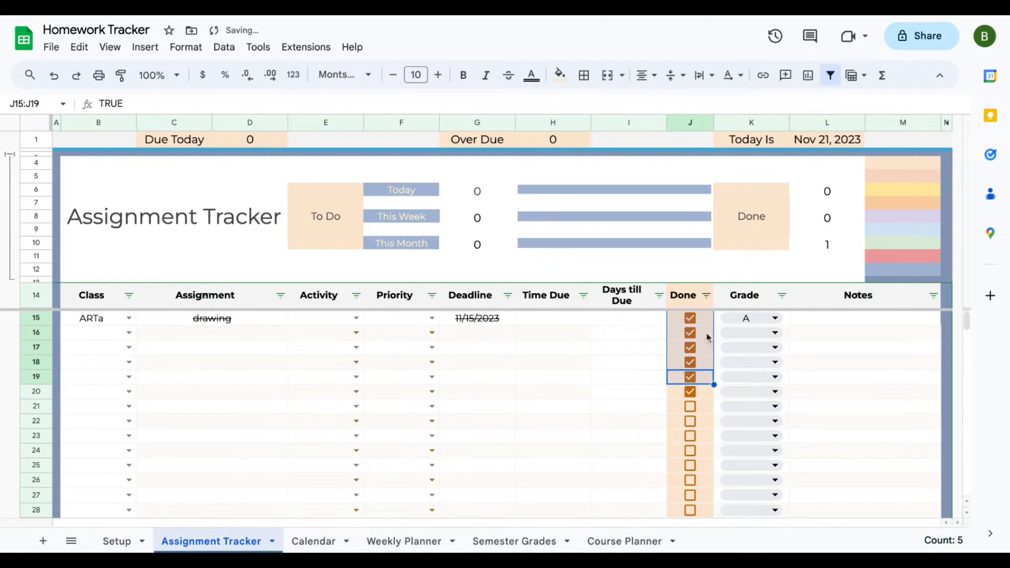
# - Reset the Done checkboxes in rows 15 to 20 by filling the unchecked cell J21 up through row 15
pyautogui.click(702, 412)
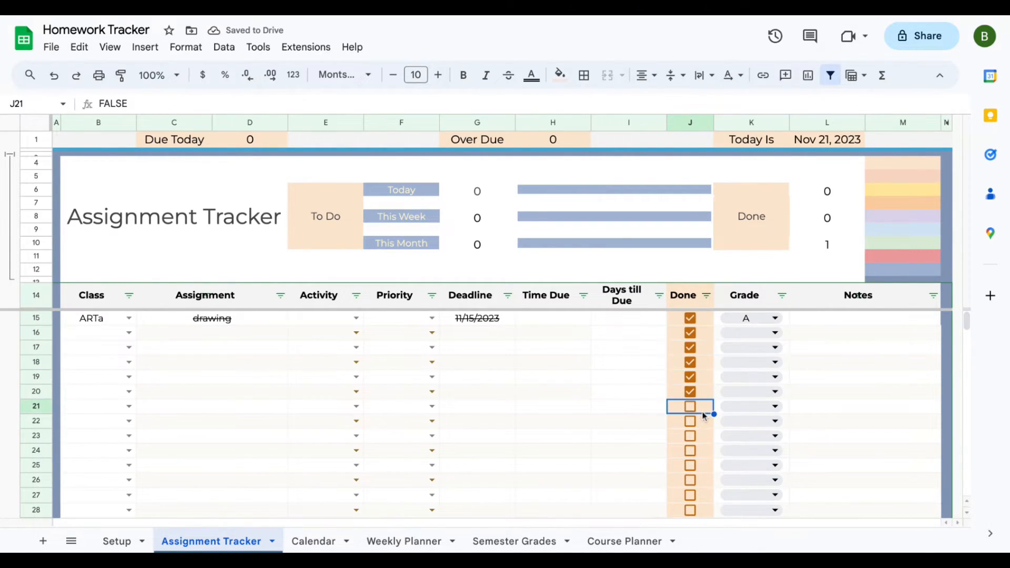
pyautogui.moveTo(714, 414); pyautogui.dragTo(714, 322)
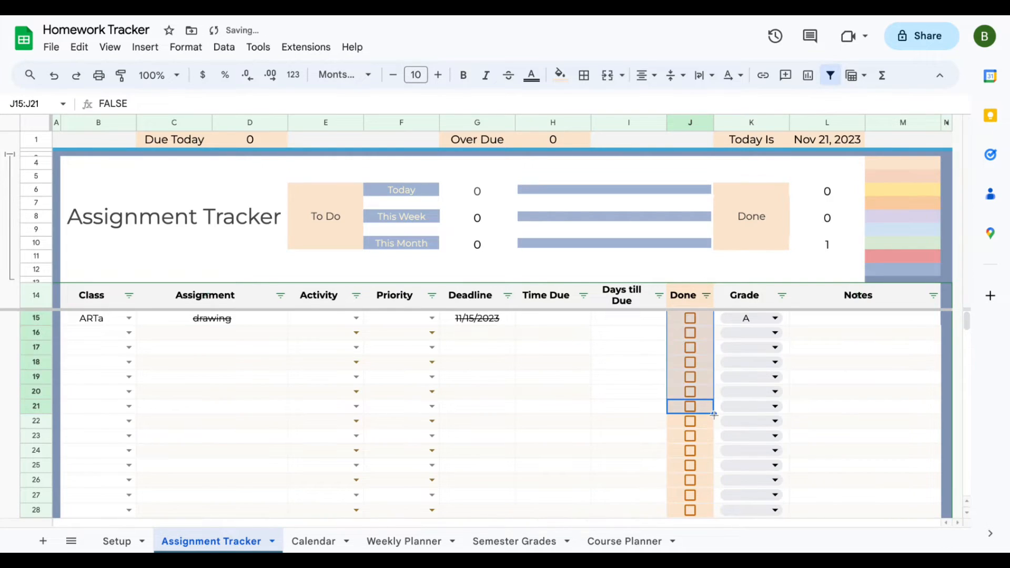
pyautogui.click(709, 418)
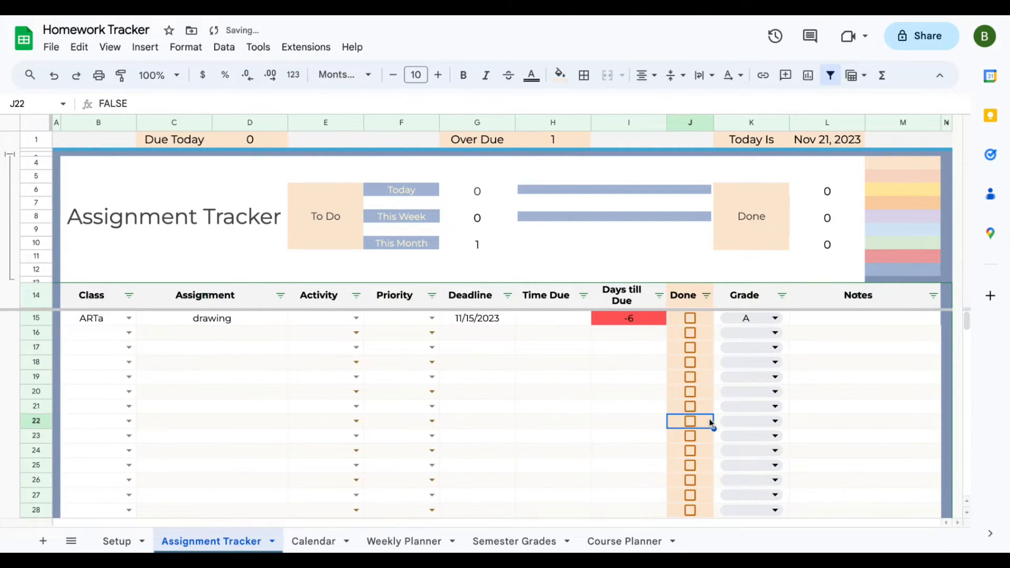
# - Look over the row 15 cells, try to edit the protected Days till Due formula in I15, and dismiss the edit
pyautogui.click(704, 322)
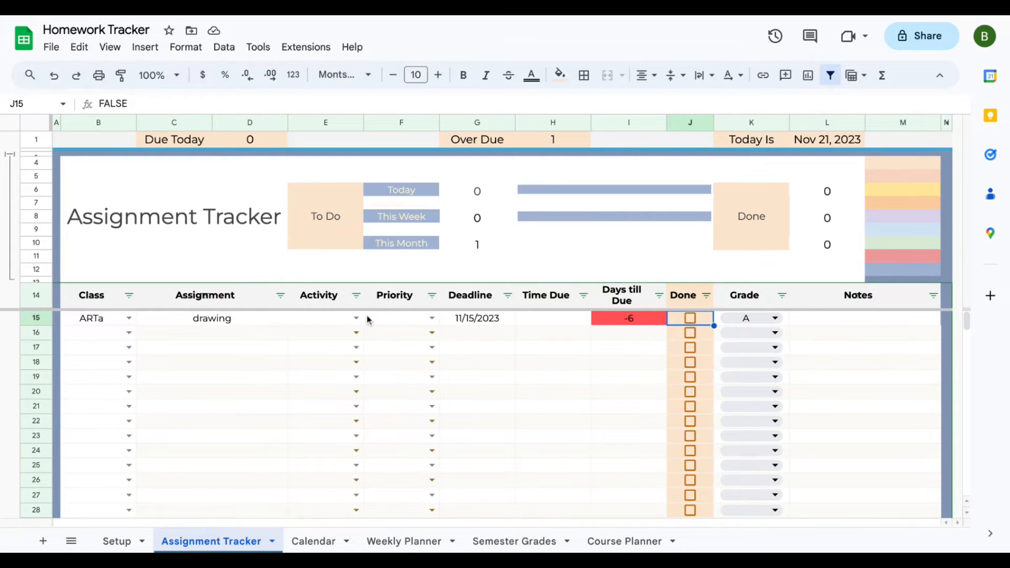
pyautogui.click(268, 324)
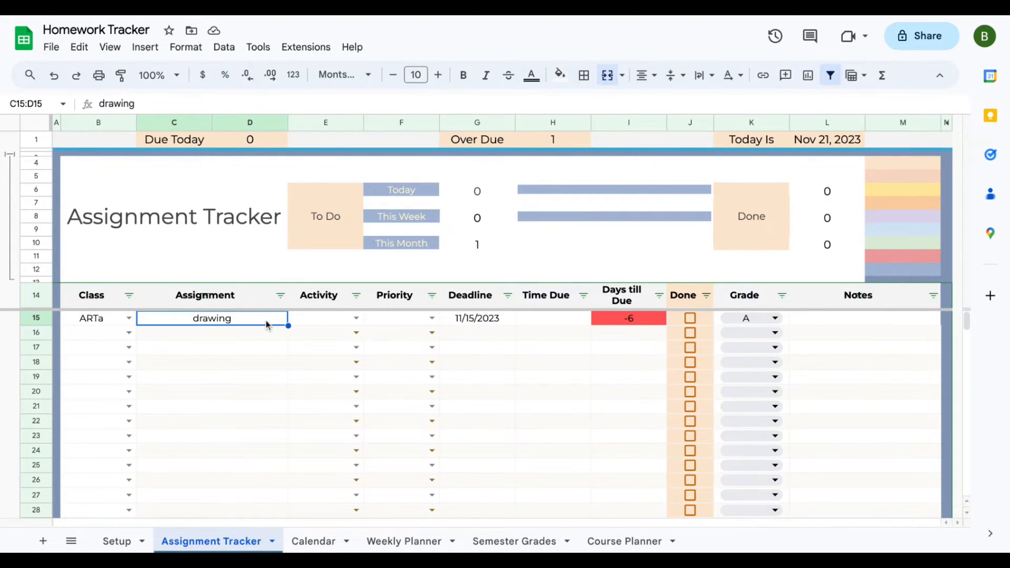
pyautogui.click(506, 321)
pyautogui.click(540, 322)
pyautogui.click(612, 325)
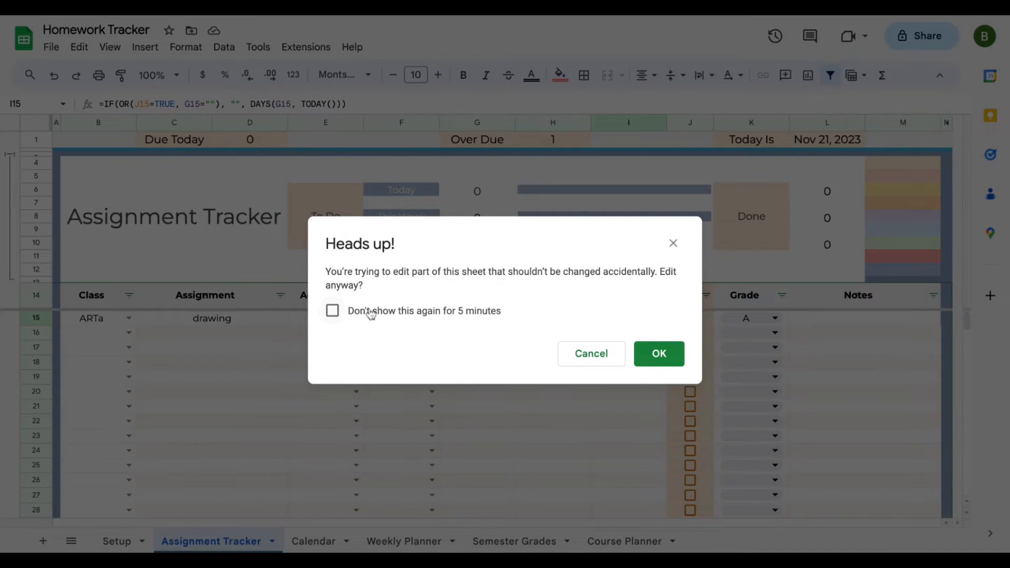
pyautogui.click(674, 245)
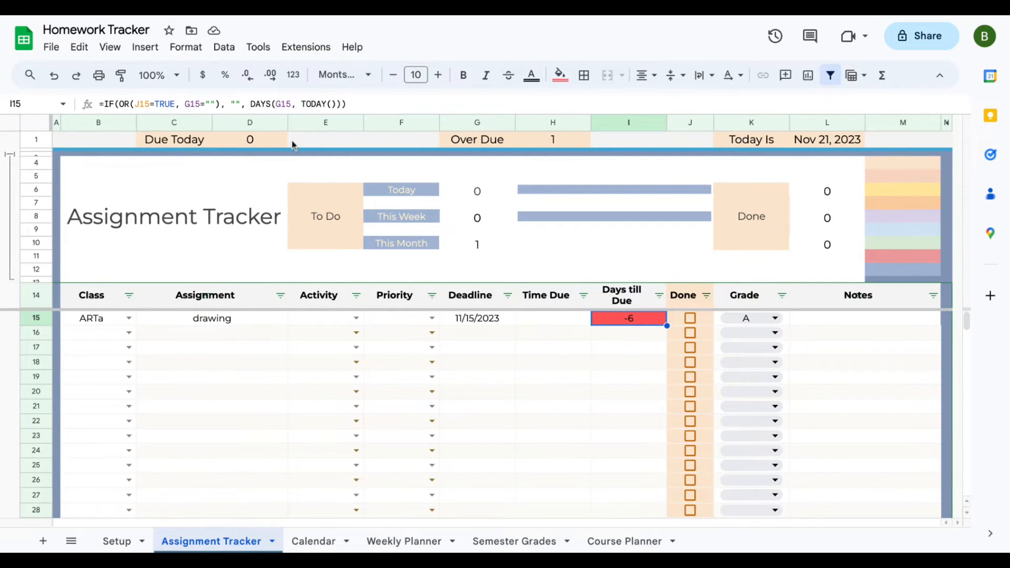
# - Delete the Days till Due formula in I15, accepting the protected-range edit, and select the intact formula cell below it
pyautogui.doubleClick(613, 317)
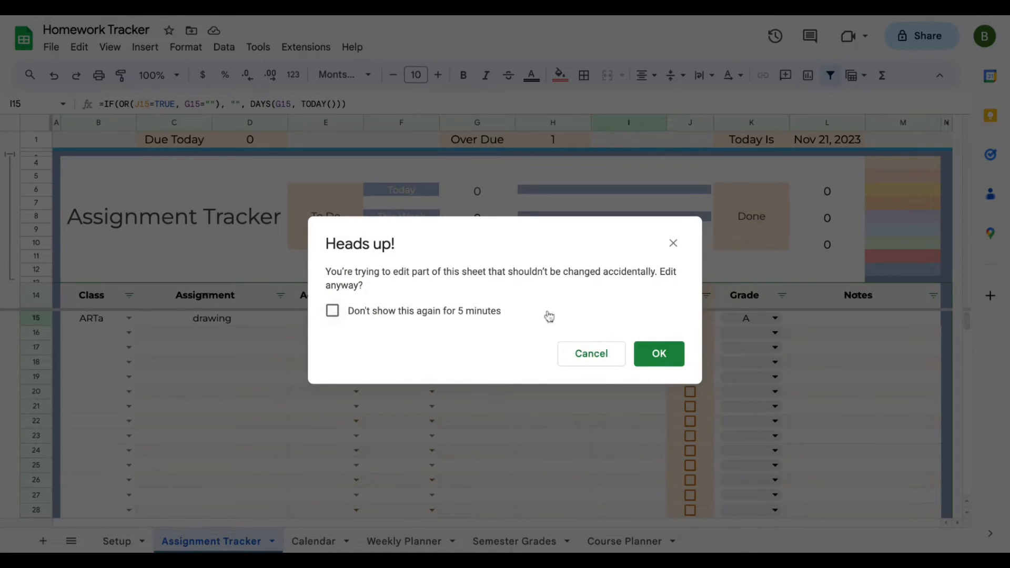
pyautogui.click(657, 354)
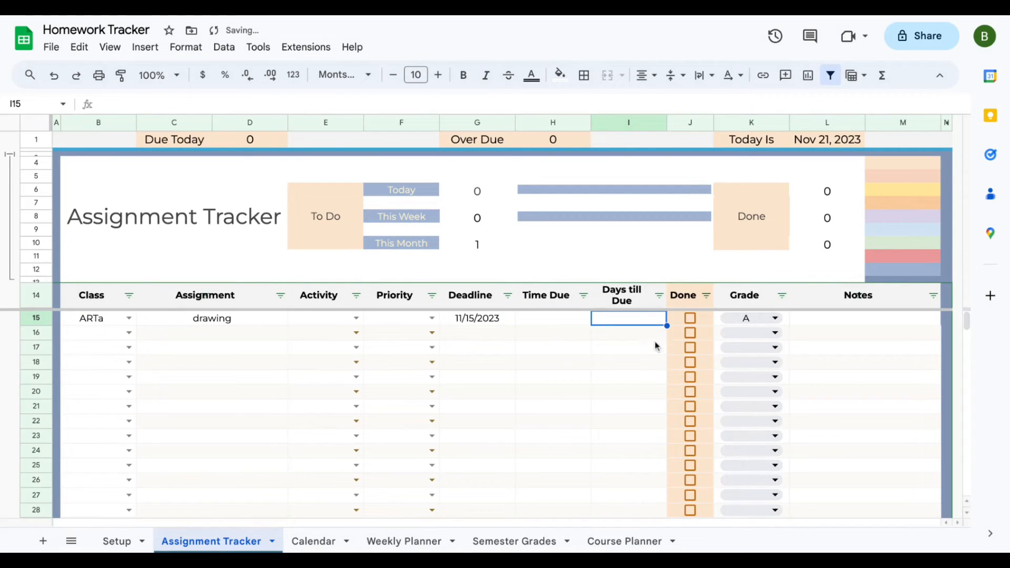
pyautogui.click(655, 338)
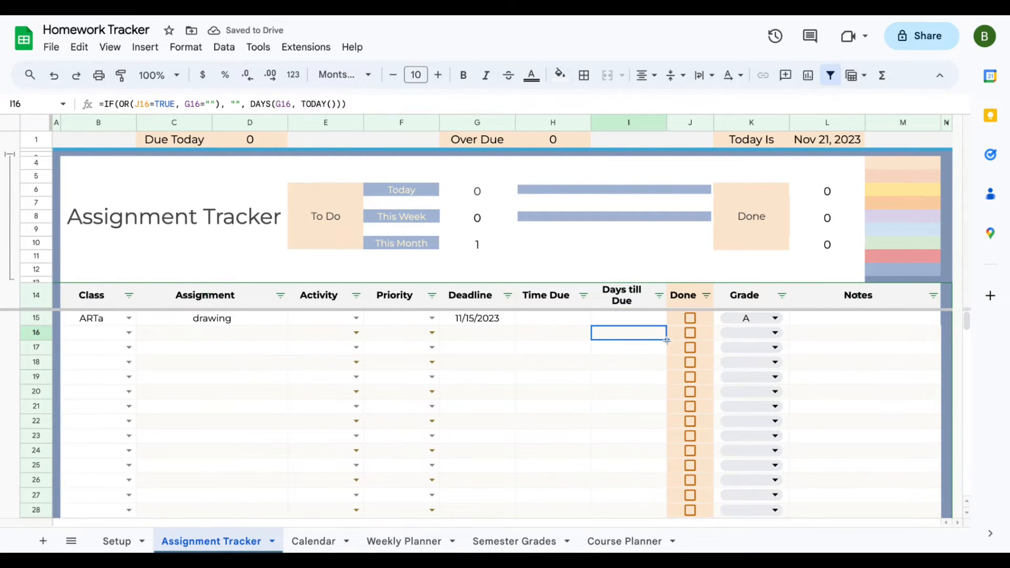
# - Restore the Days till Due formula in I15 by filling it up from I16, accepting the protected-range edit
pyautogui.moveTo(667, 340); pyautogui.dragTo(663, 319)
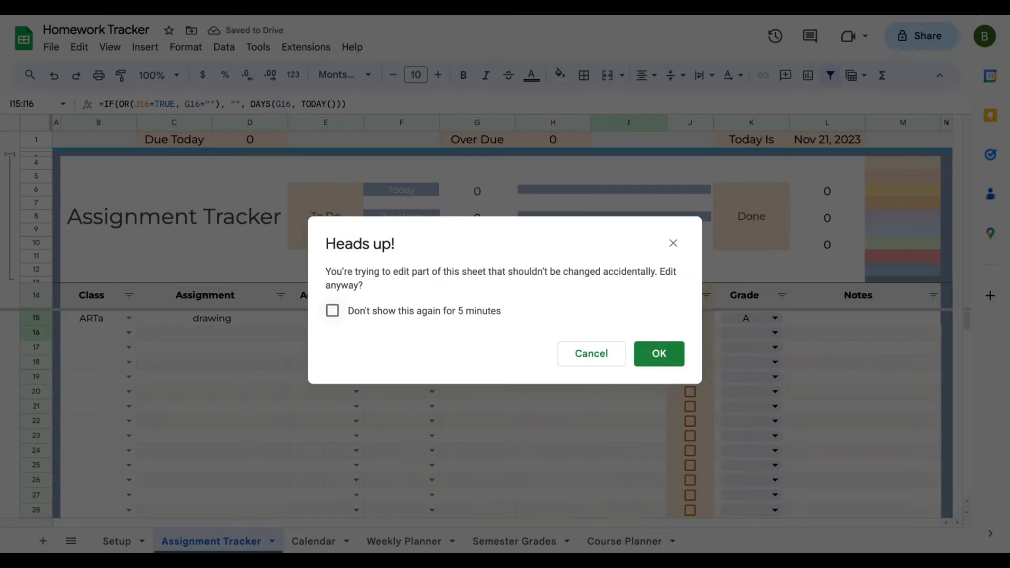
pyautogui.click(657, 356)
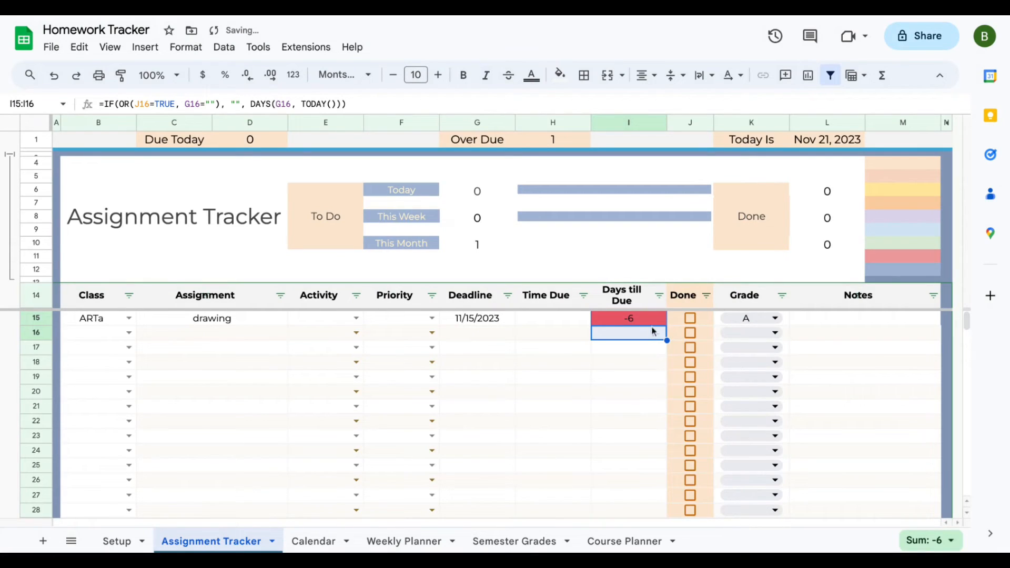
pyautogui.click(656, 319)
pyautogui.click(654, 336)
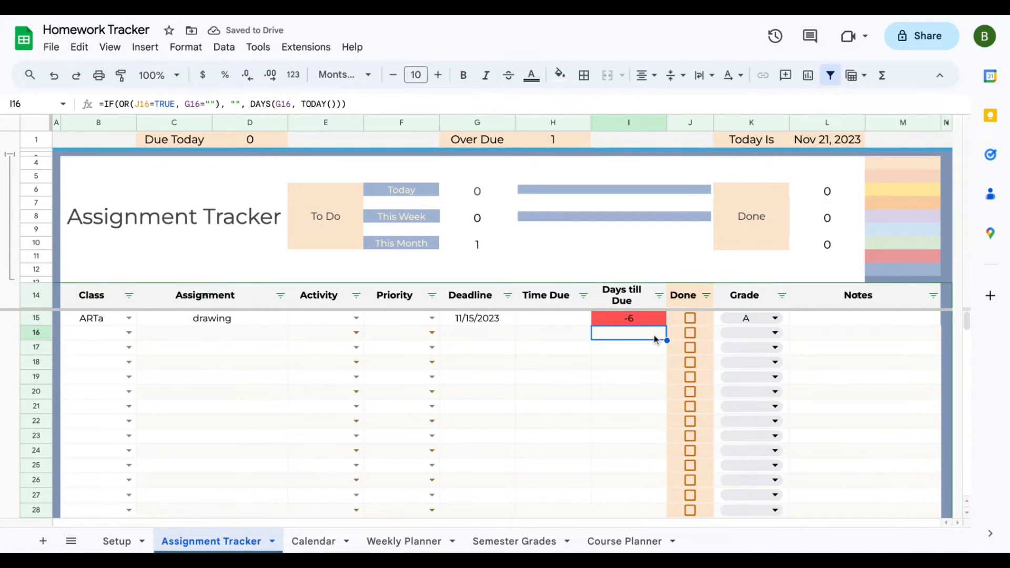
# - Delete the Days till Due formula in I15, accepting the protected-range edit, and undo the deletion
pyautogui.click(654, 320)
pyautogui.press('Delete')
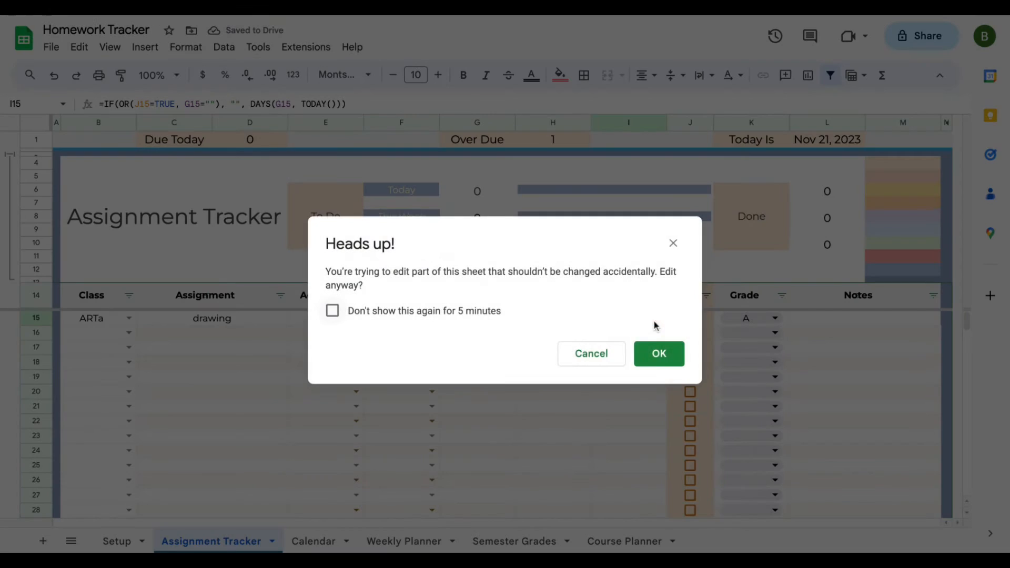
pyautogui.click(660, 354)
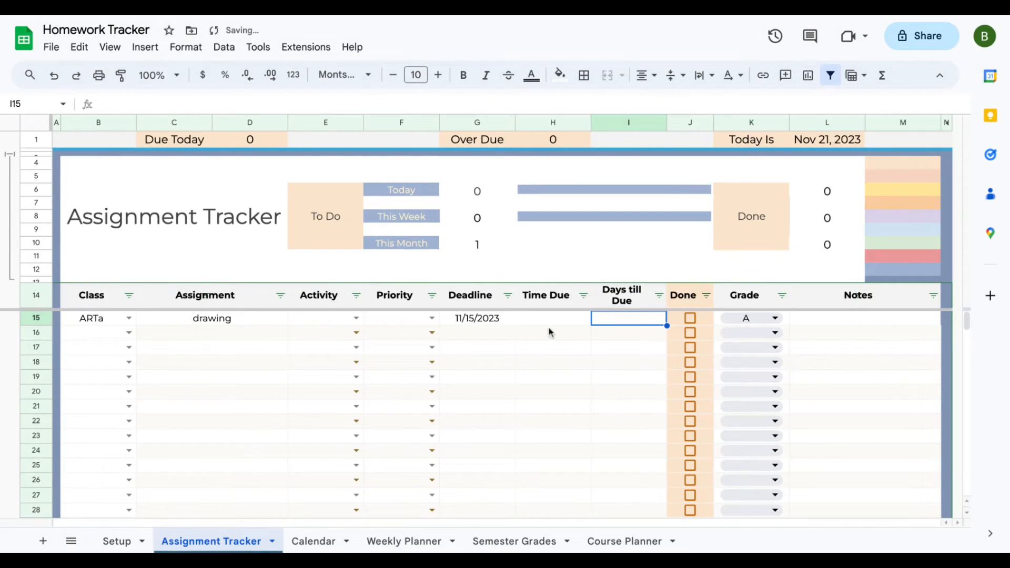
pyautogui.click(56, 77)
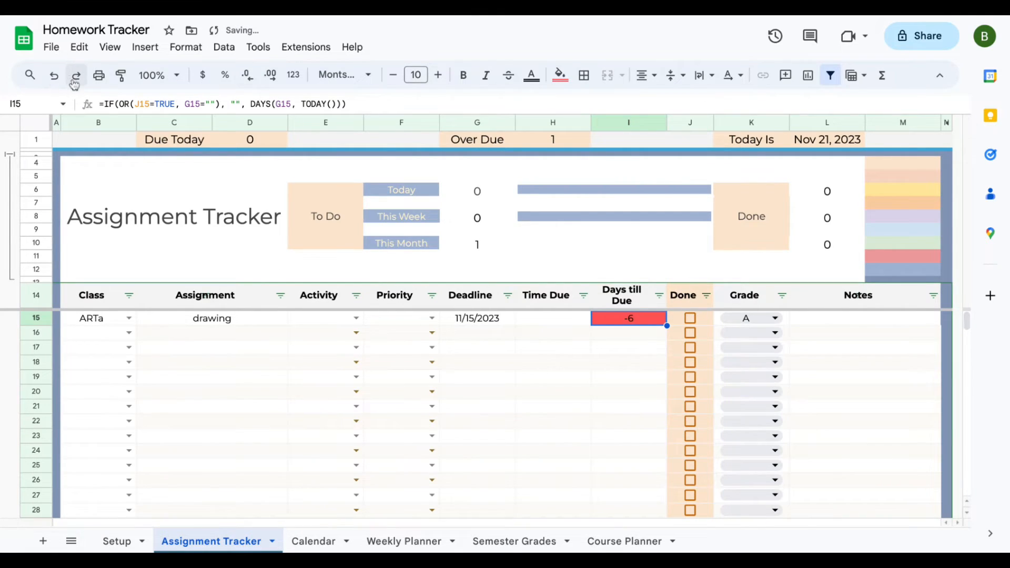
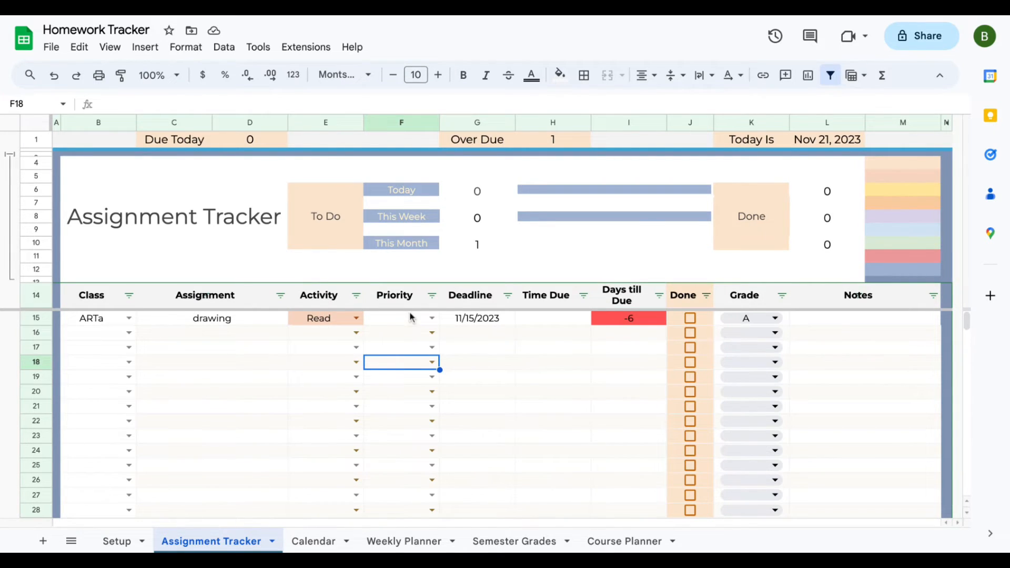
# - Check the Setup sheet's Activity options and set Activity in the Assignment Tracker to Test in row 16, Project in row 17 and Write in row 18
pyautogui.click(117, 544)
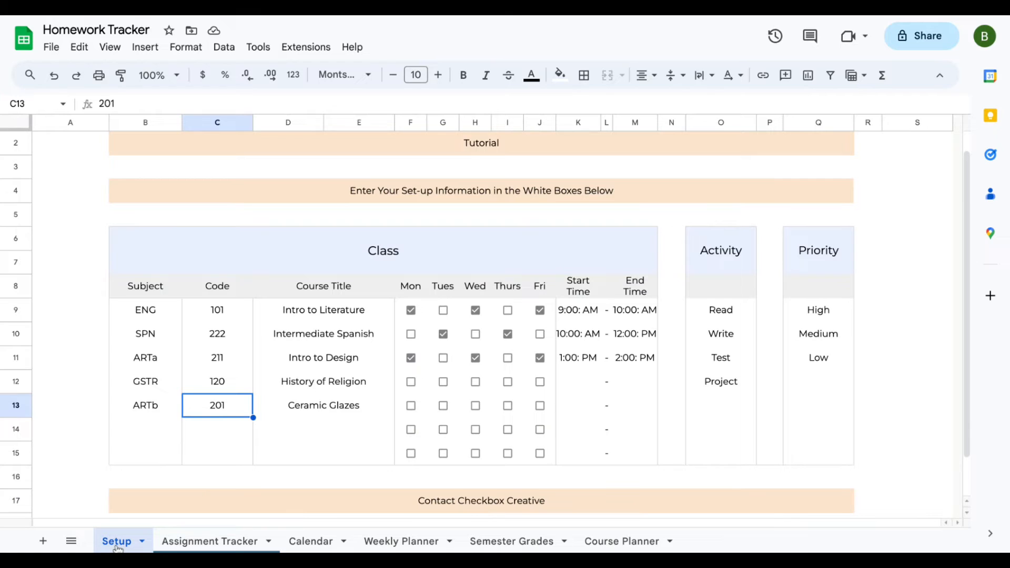
pyautogui.click(199, 544)
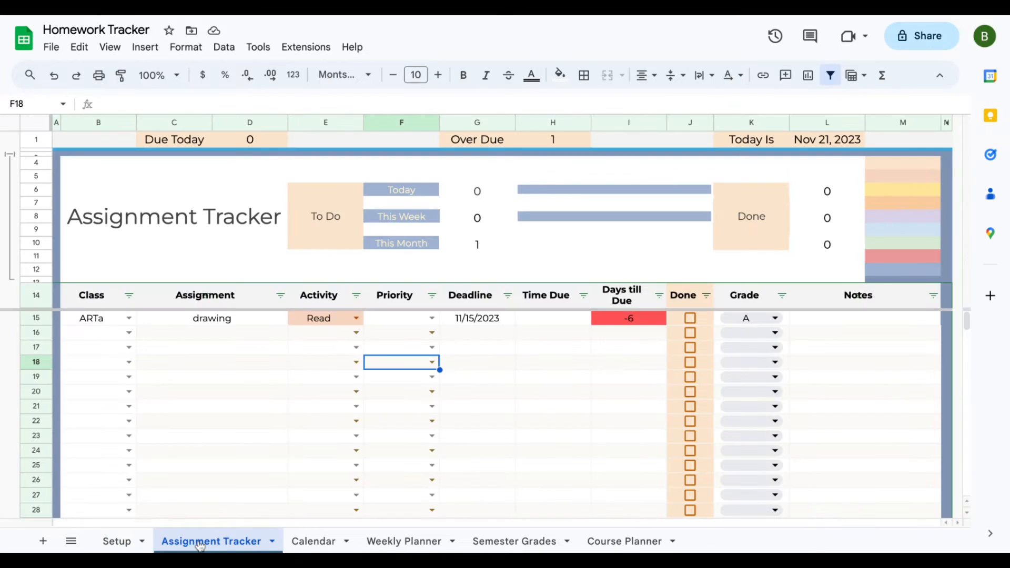
pyautogui.click(331, 322)
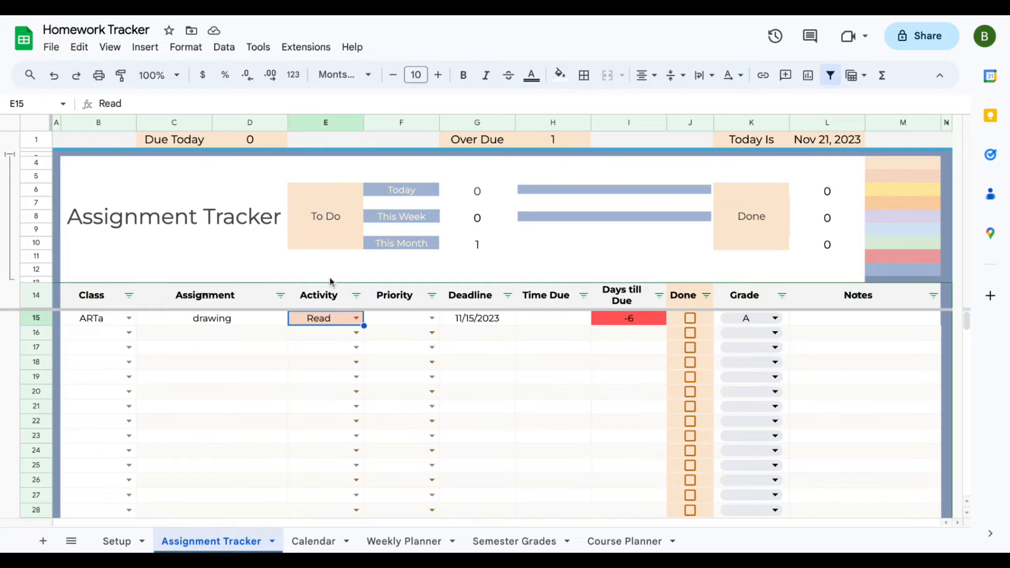
pyautogui.click(356, 333)
pyautogui.click(346, 388)
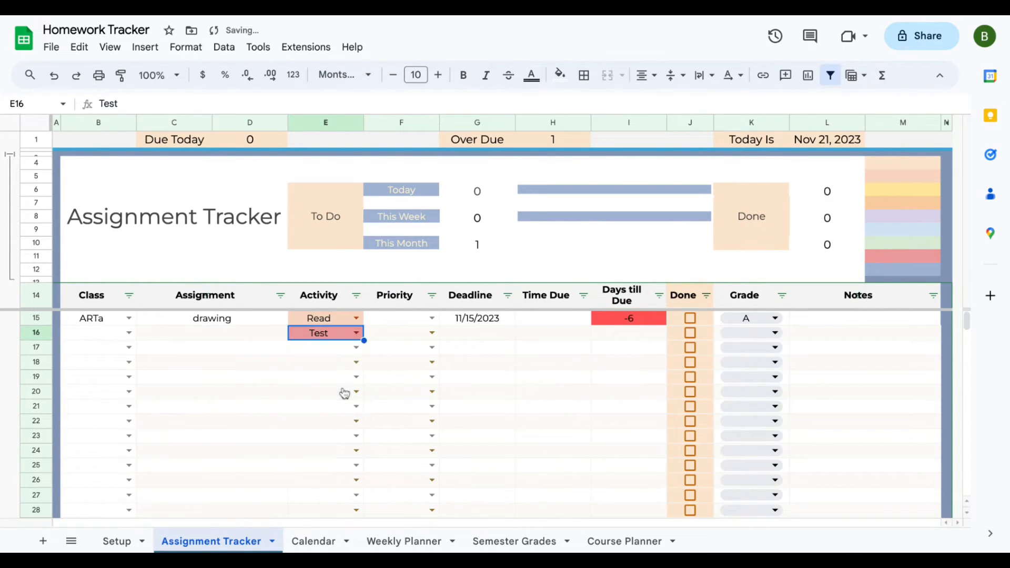
pyautogui.click(356, 347)
pyautogui.click(342, 426)
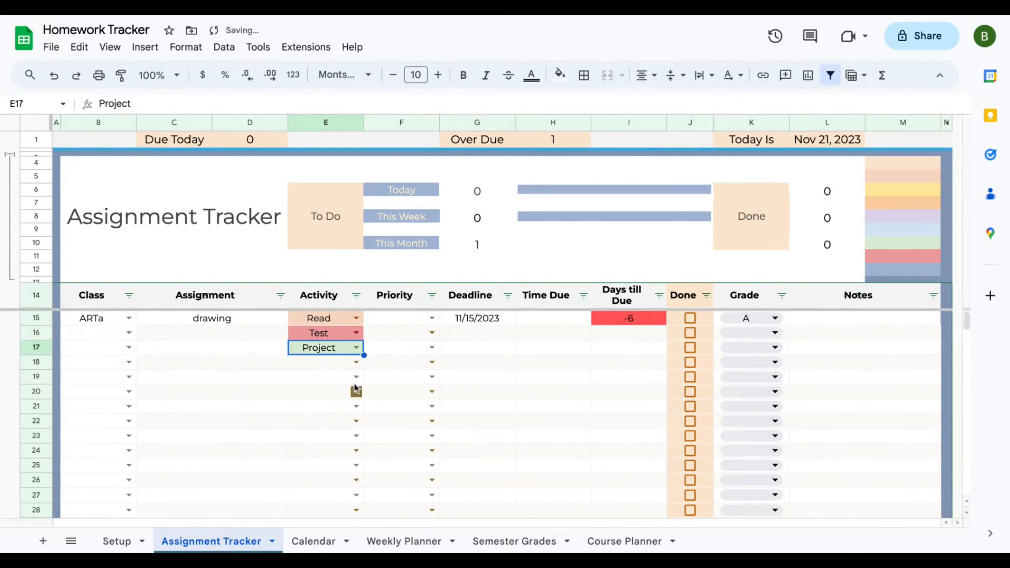
pyautogui.click(356, 362)
pyautogui.click(350, 399)
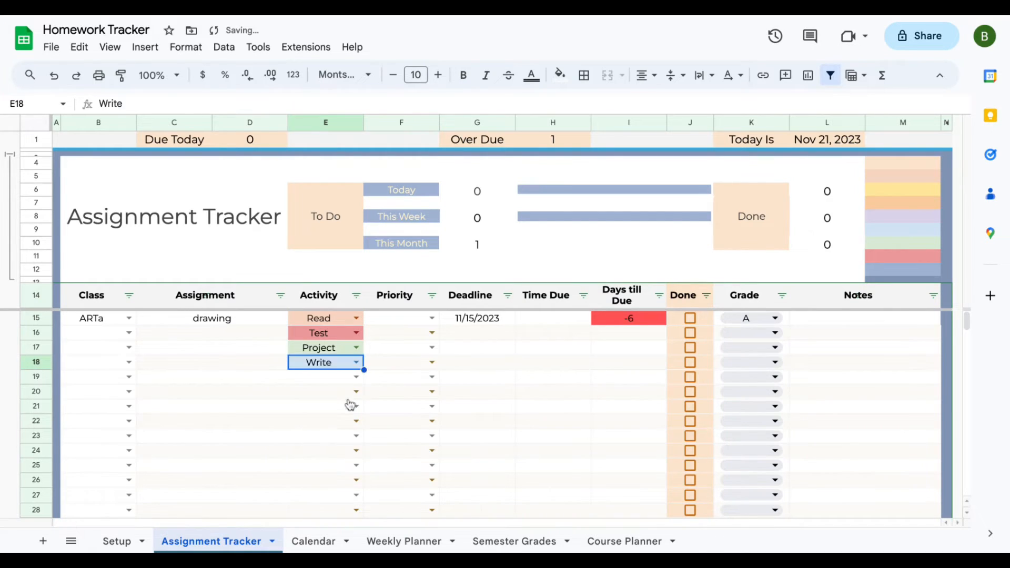
pyautogui.click(378, 368)
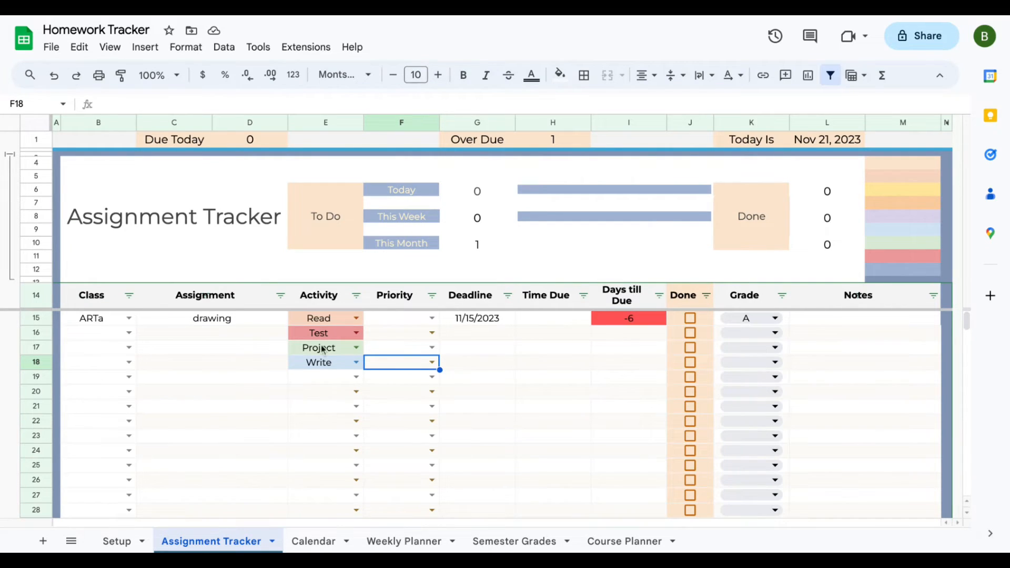
# - Replace the Read option in the Setup sheet's Activity list with Pages
pyautogui.click(116, 541)
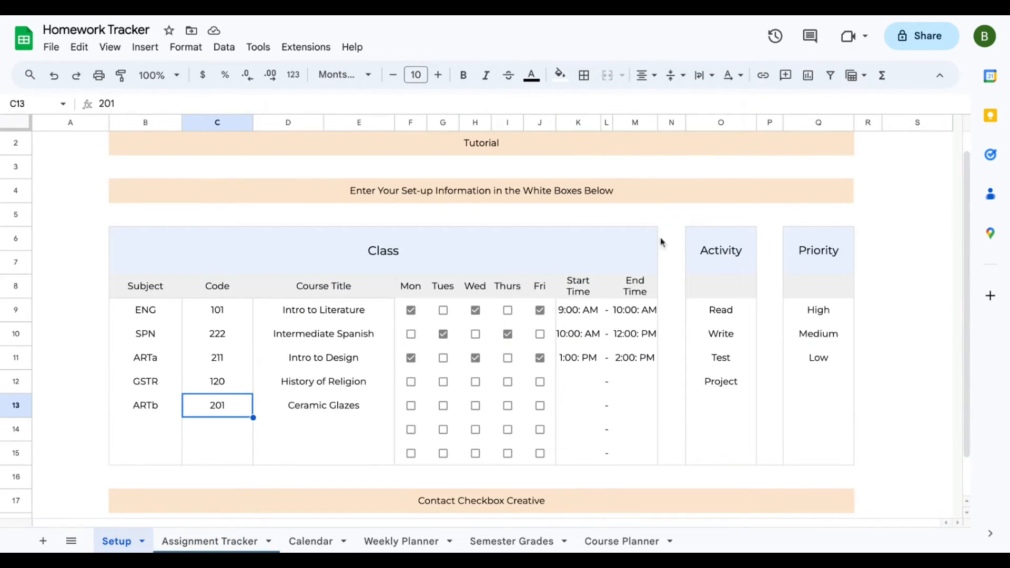
pyautogui.click(739, 316)
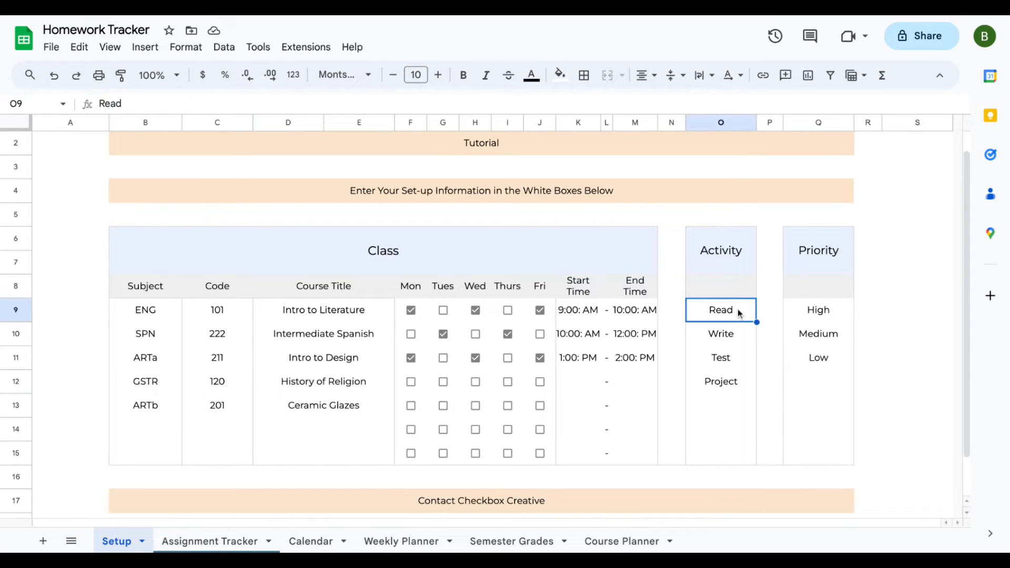
pyautogui.click(735, 383)
pyautogui.click(730, 405)
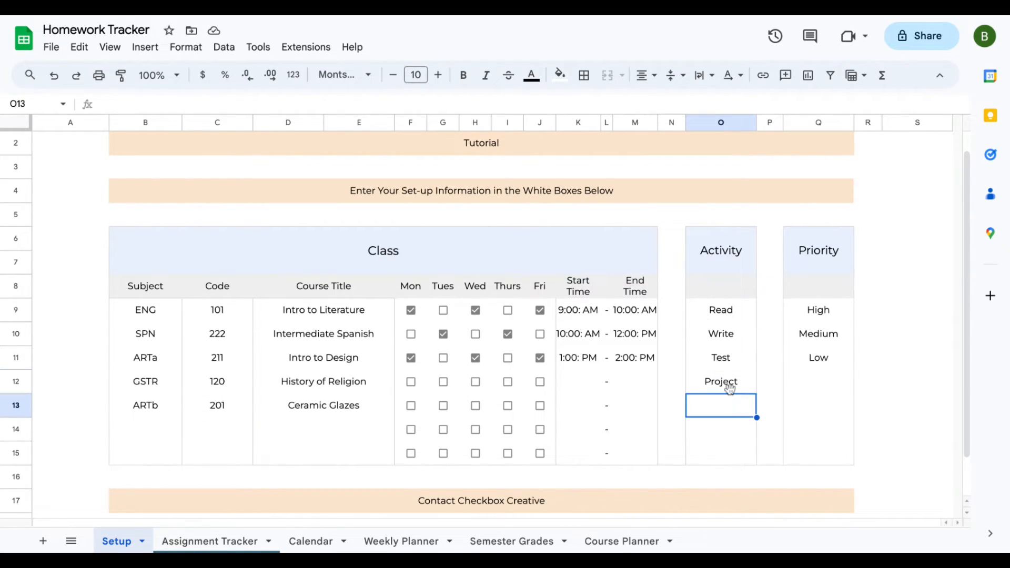
pyautogui.click(739, 316)
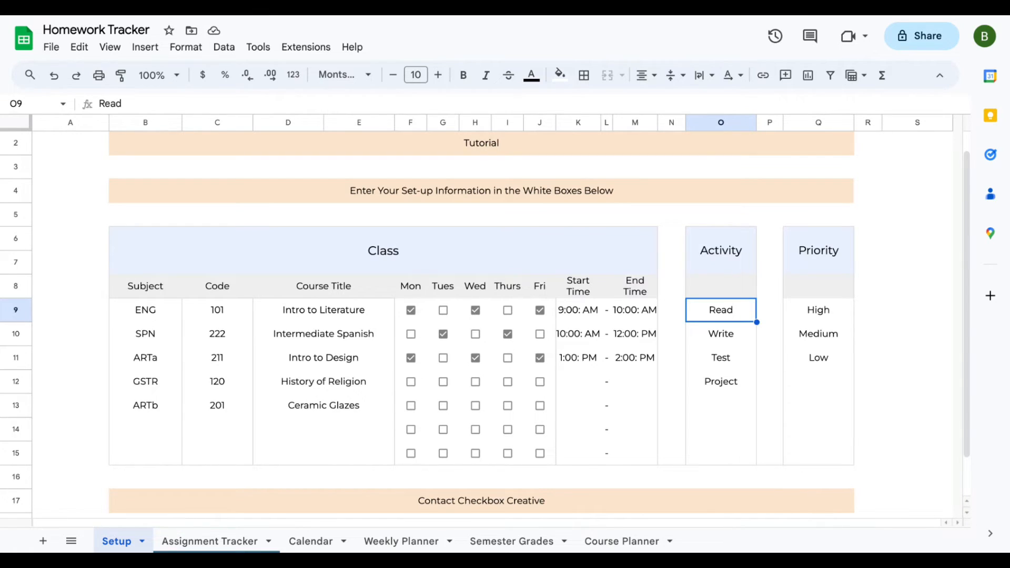
pyautogui.write('Pages')
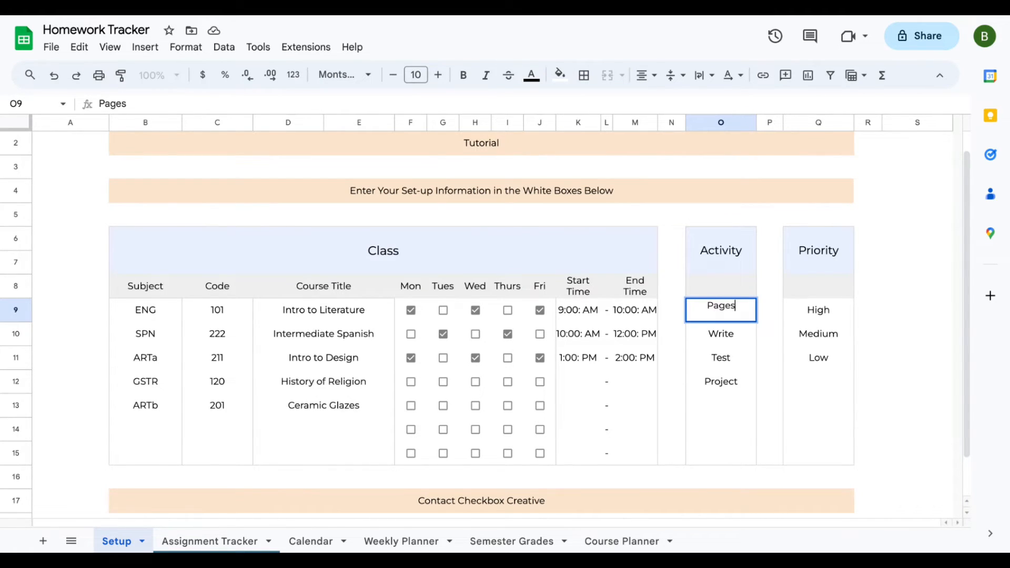
pyautogui.click(740, 380)
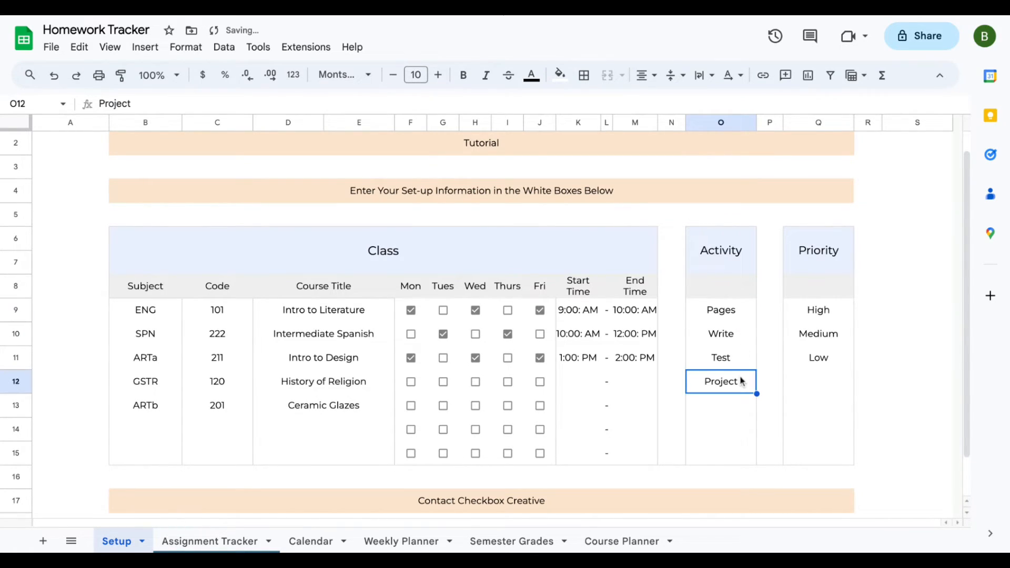
# - Check the Read entry in the Assignment Tracker's row 15 and set row 19's Activity to Pages
pyautogui.click(219, 542)
pyautogui.click(347, 321)
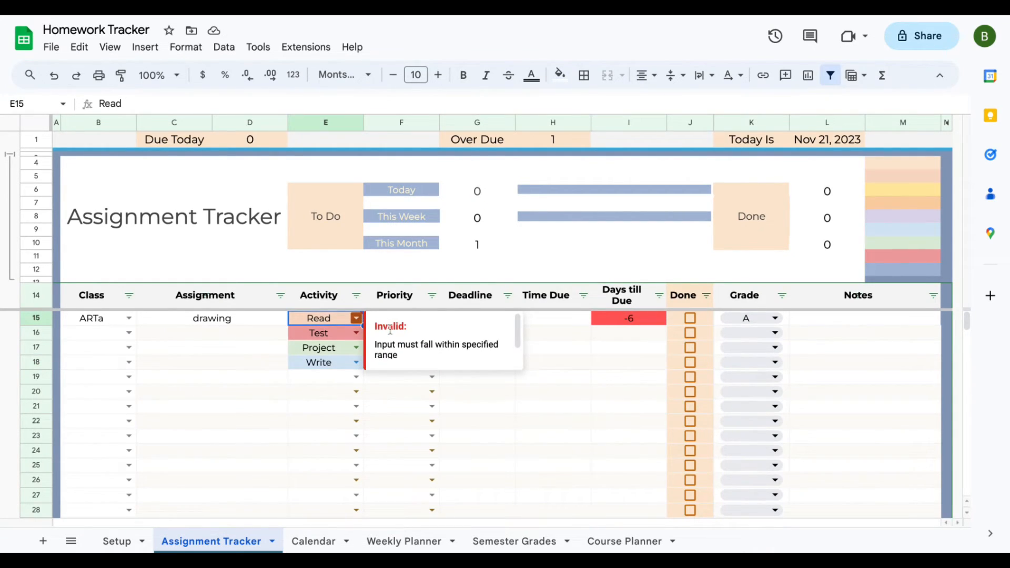
pyautogui.click(328, 379)
pyautogui.click(353, 378)
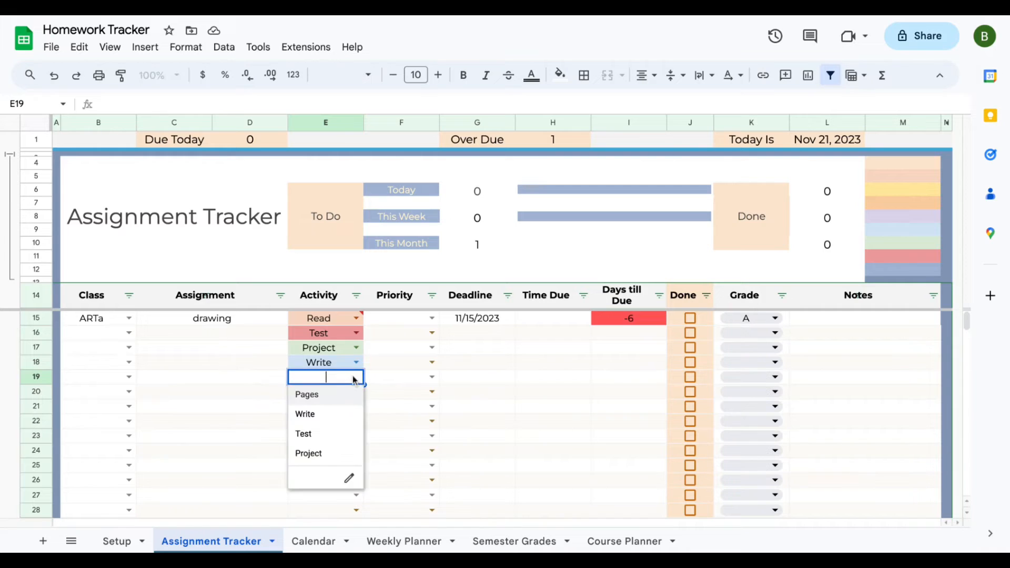
pyautogui.click(318, 401)
pyautogui.click(333, 393)
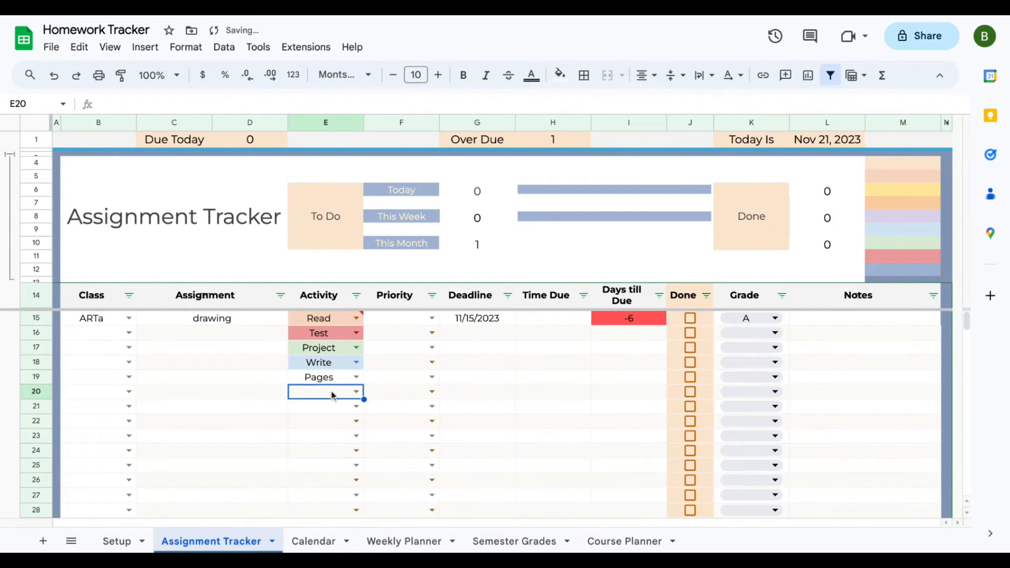
pyautogui.click(342, 378)
# - Replace the invalid Read activity in row 15 of the Assignment Tracker with Pages
pyautogui.click(355, 319)
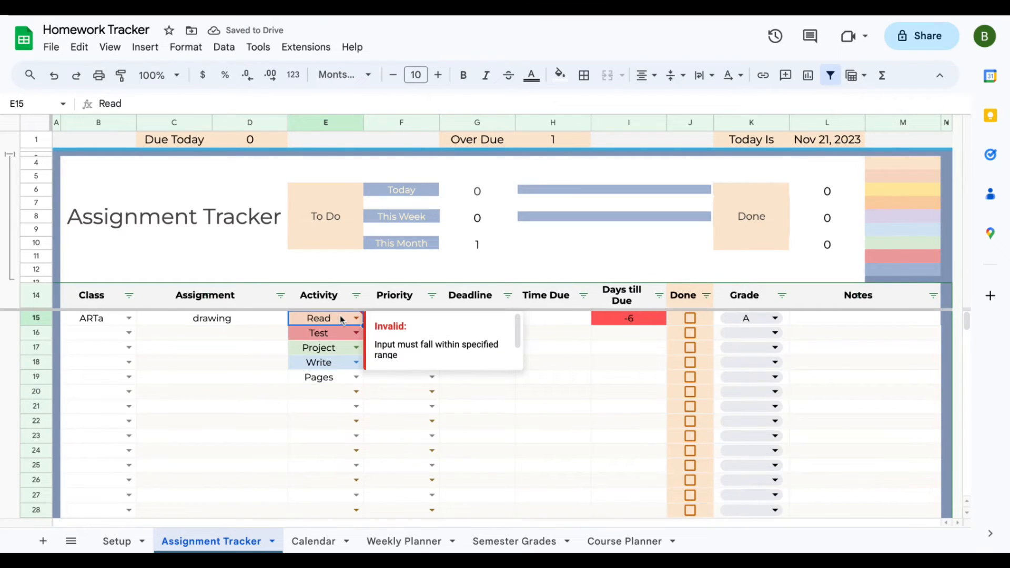
pyautogui.click(356, 319)
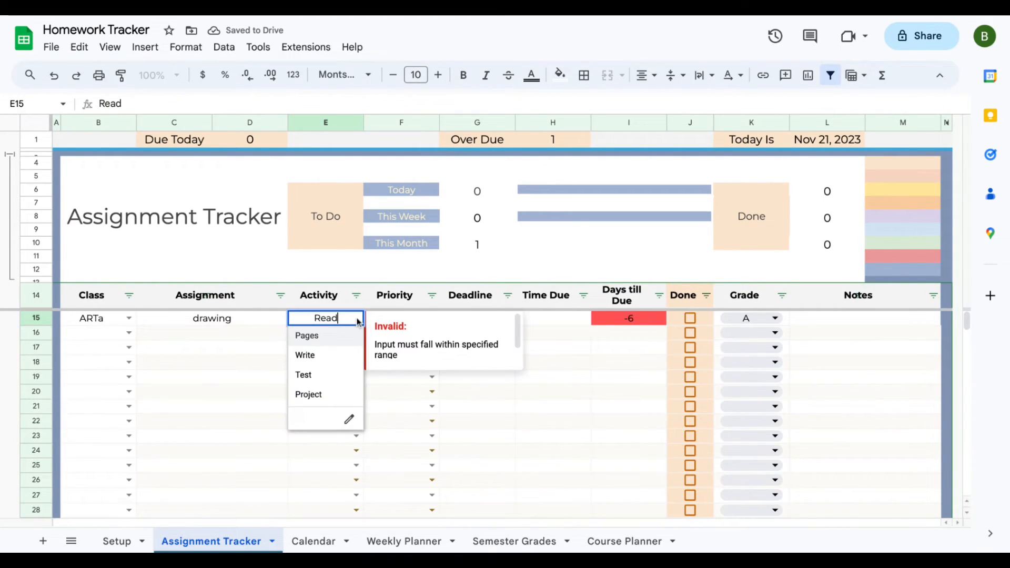
pyautogui.click(344, 342)
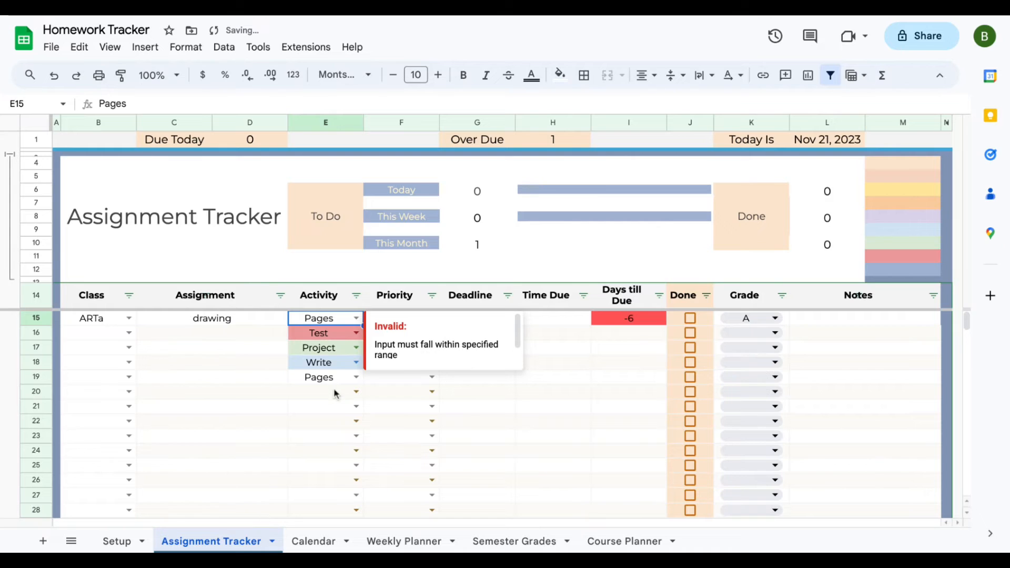
# - Open the data validation rule for E15's Activity dropdown and give the Pages option a light yellow colour
pyautogui.click(356, 320)
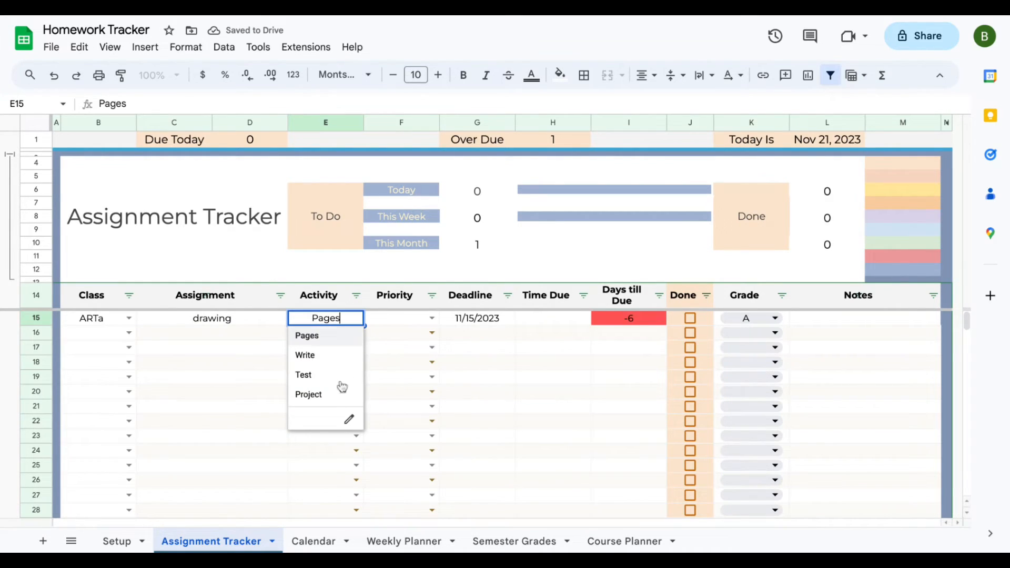
pyautogui.click(349, 420)
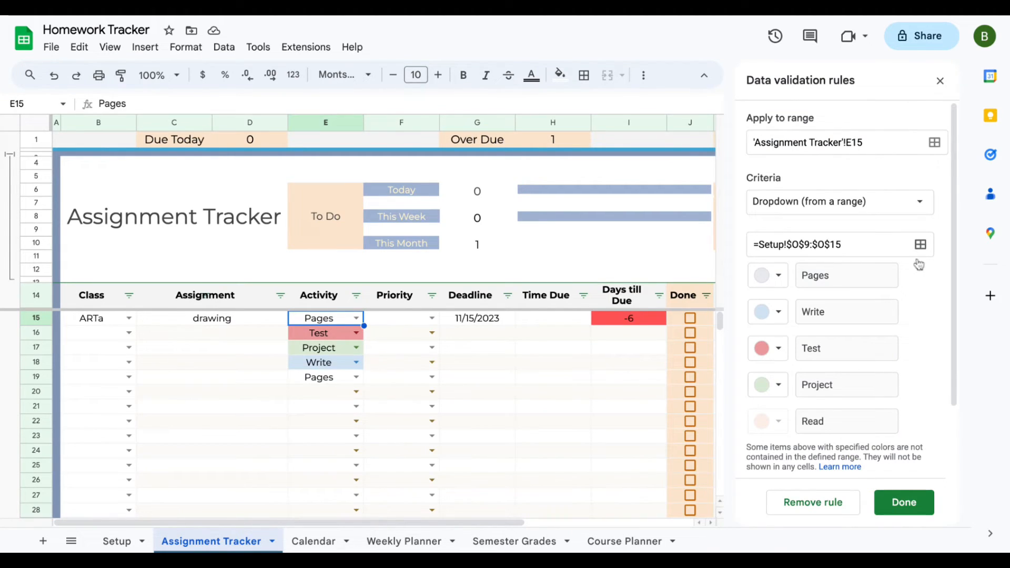
pyautogui.scroll(-2, 917, 278)
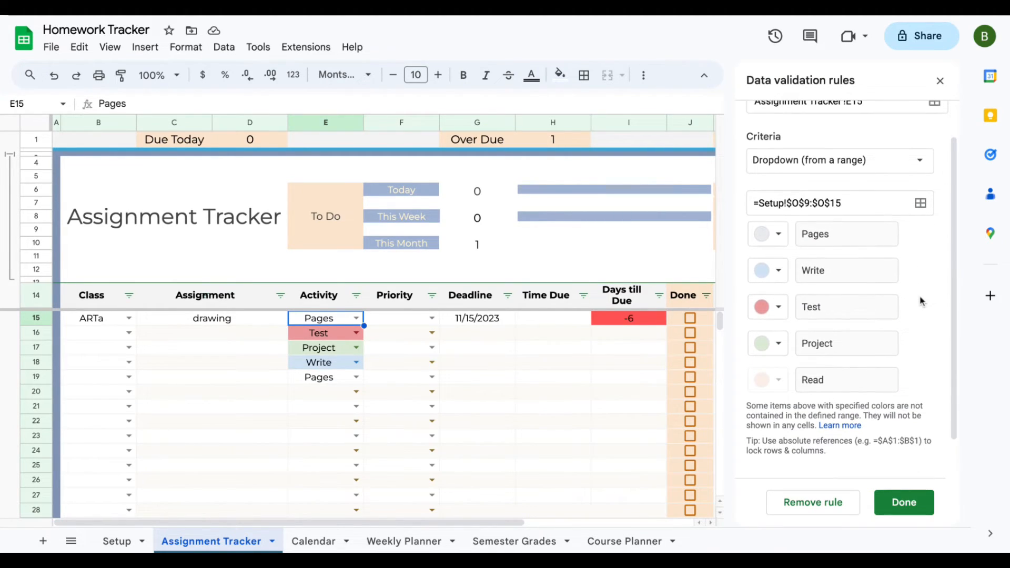
pyautogui.click(356, 318)
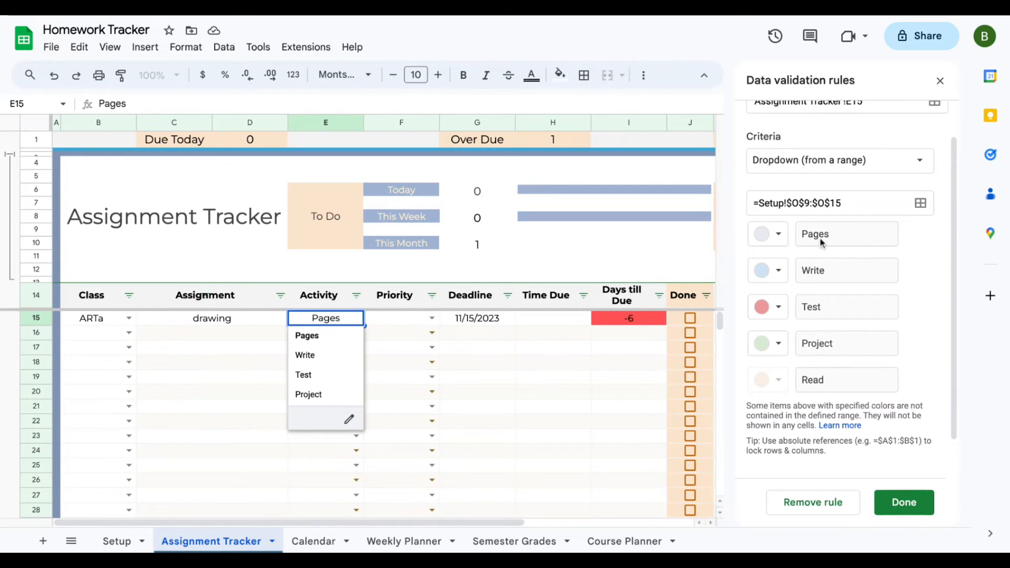
pyautogui.click(779, 238)
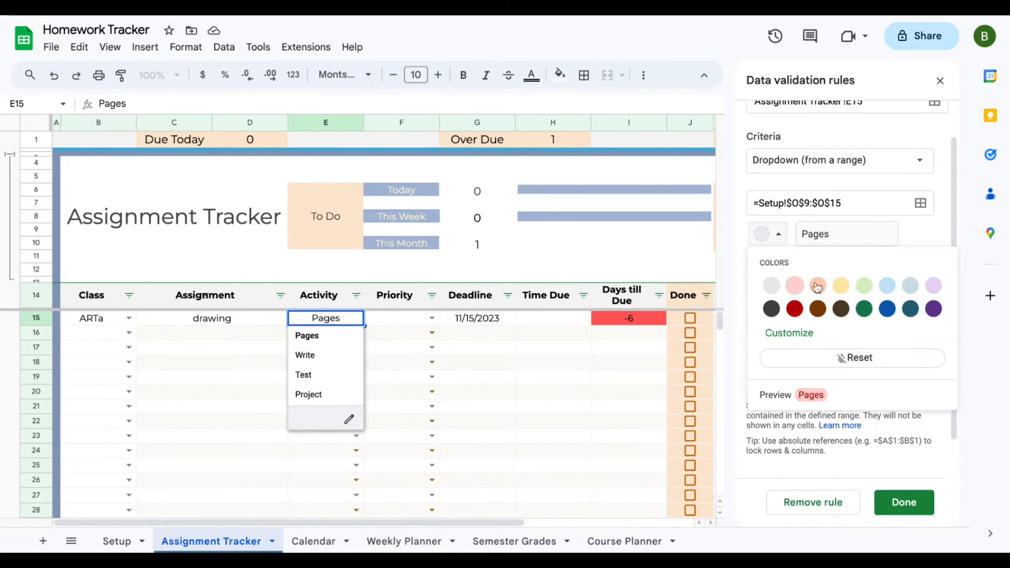
pyautogui.click(841, 286)
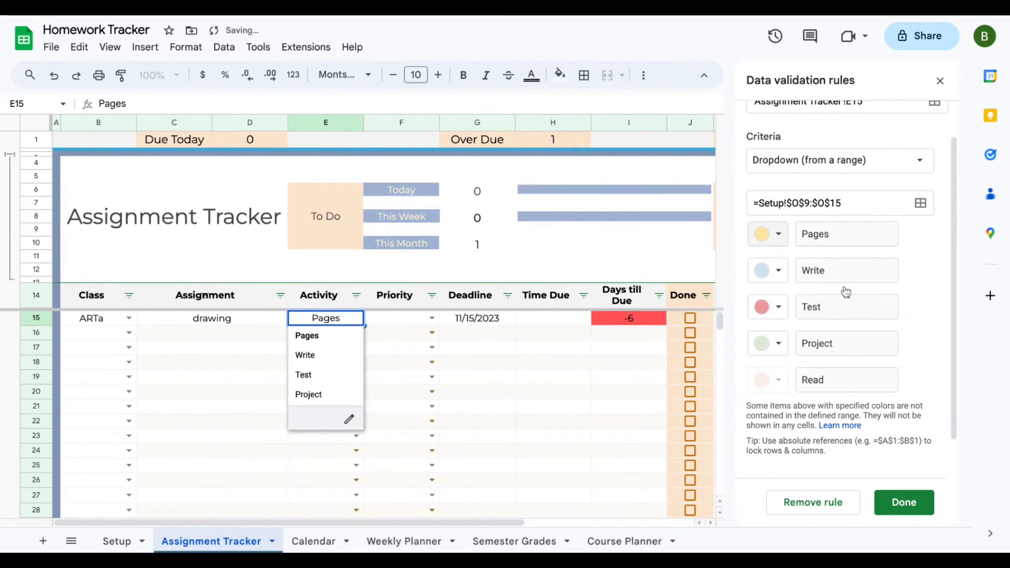
# - Customize the Pages option's background colour with the eyedropper, accepting #ffe5a0
pyautogui.click(778, 234)
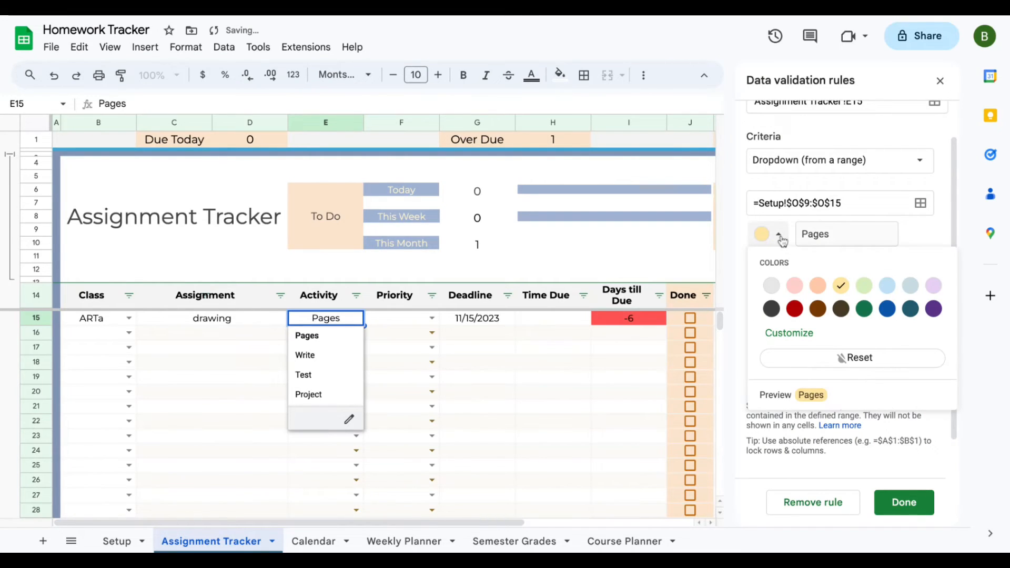
pyautogui.click(788, 333)
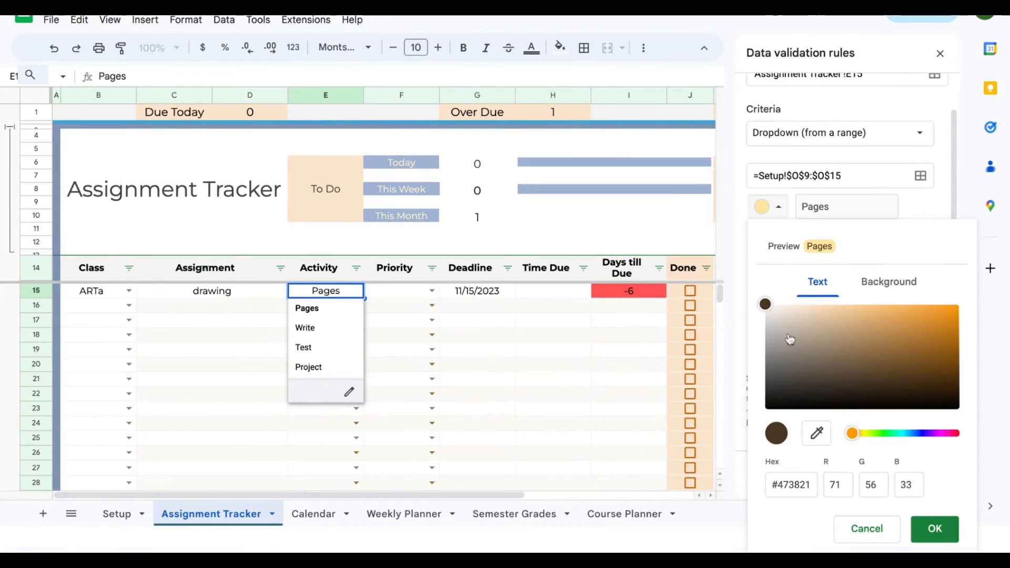
pyautogui.click(900, 287)
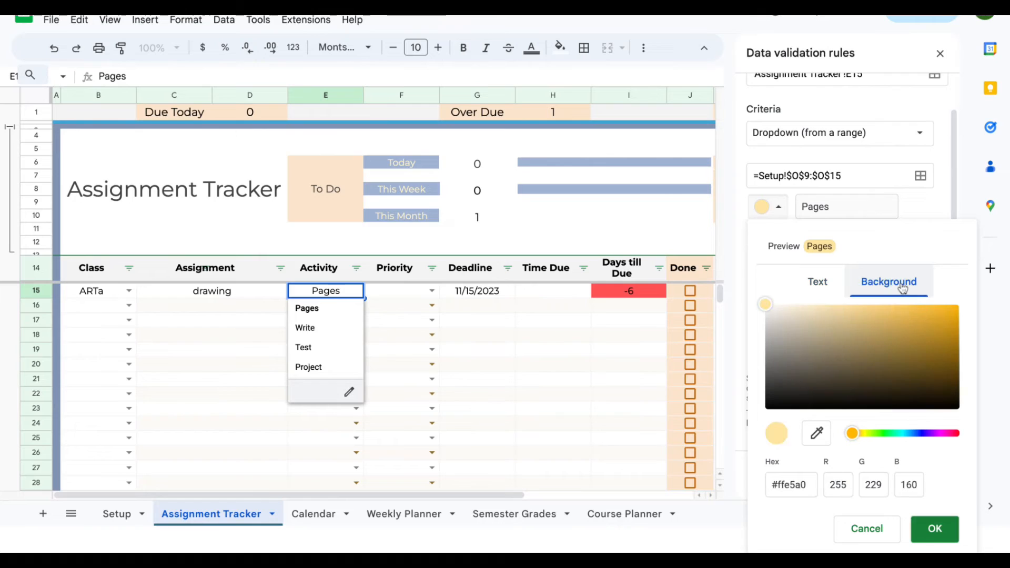
pyautogui.click(819, 434)
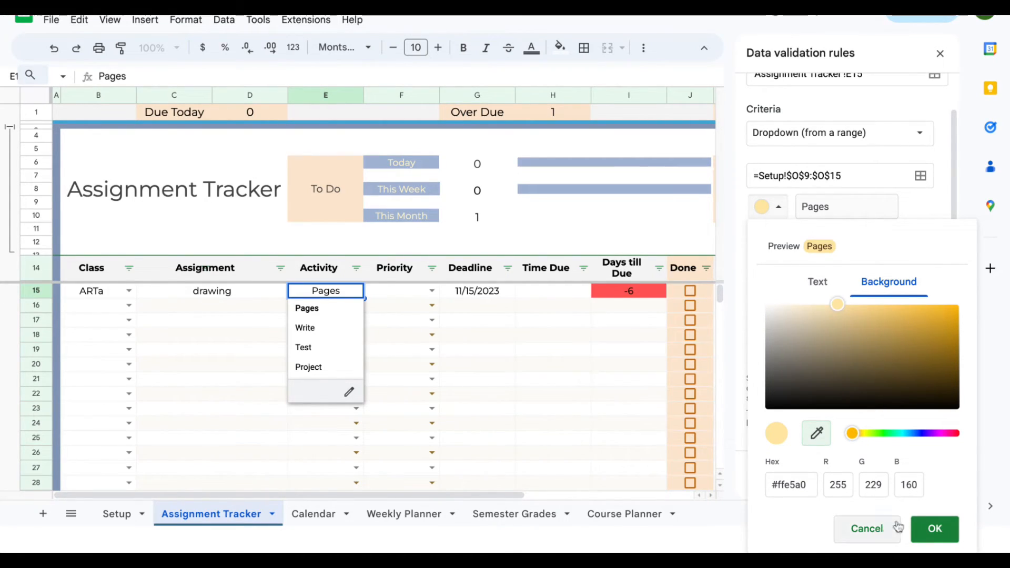
pyautogui.click(934, 528)
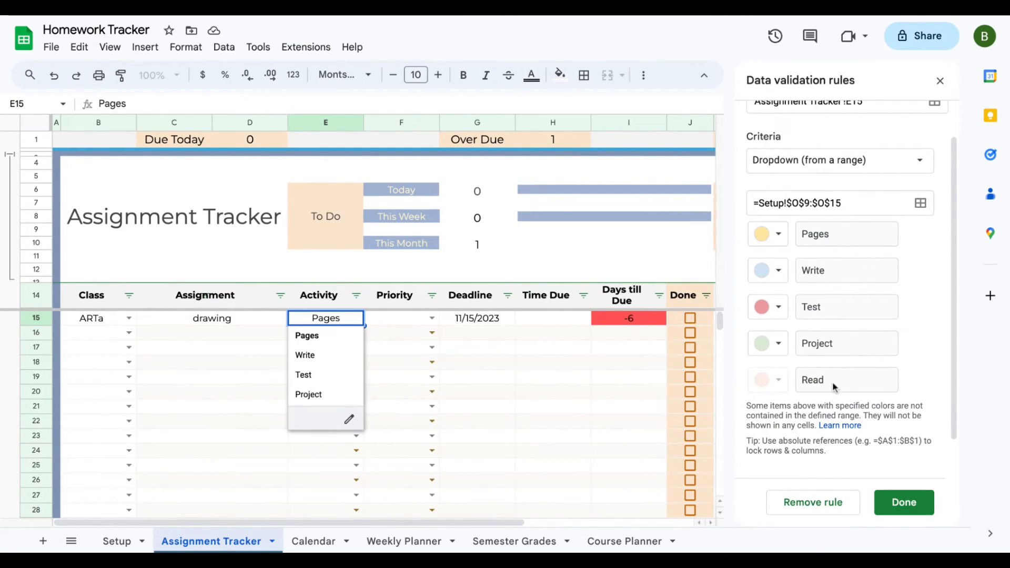
# - Finish the Activity dropdown rule and apply its colours to all dropdowns with the same properties
pyautogui.click(911, 505)
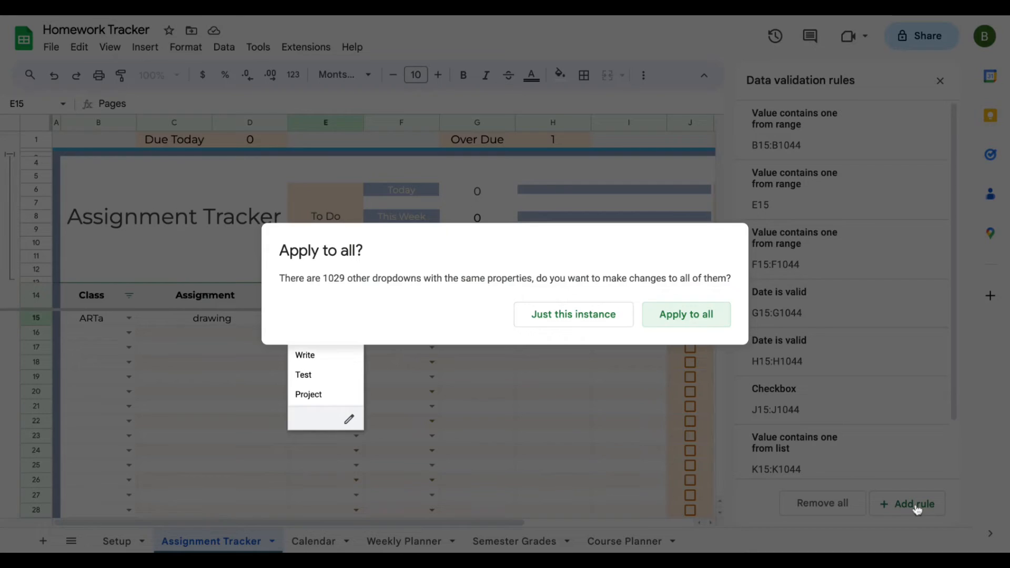
pyautogui.click(678, 328)
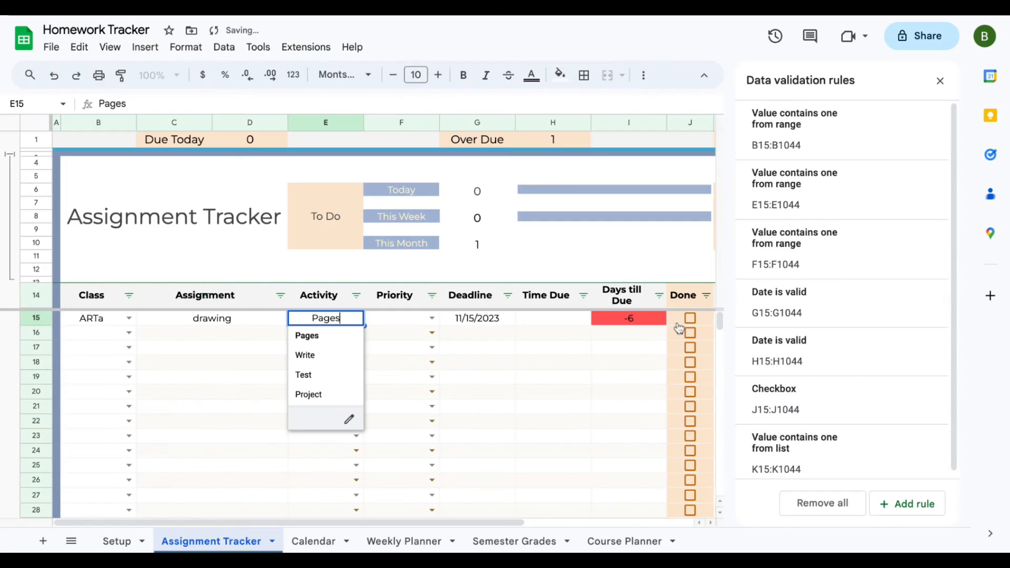
pyautogui.click(458, 420)
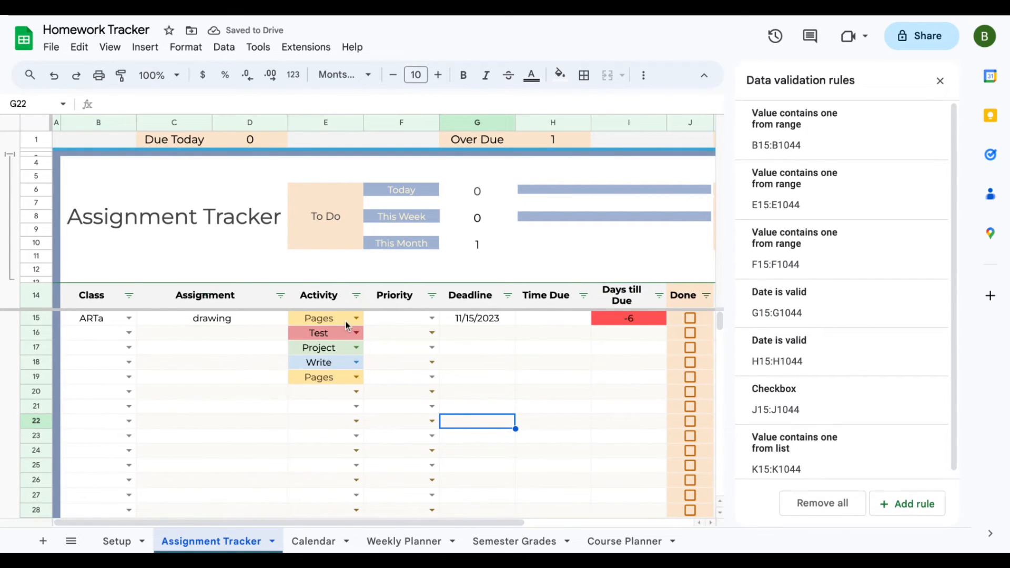
# - Reopen E15's dropdown rule and use the eyedropper to give the Pages option a custom white background
pyautogui.hscroll(5, 411, 267)
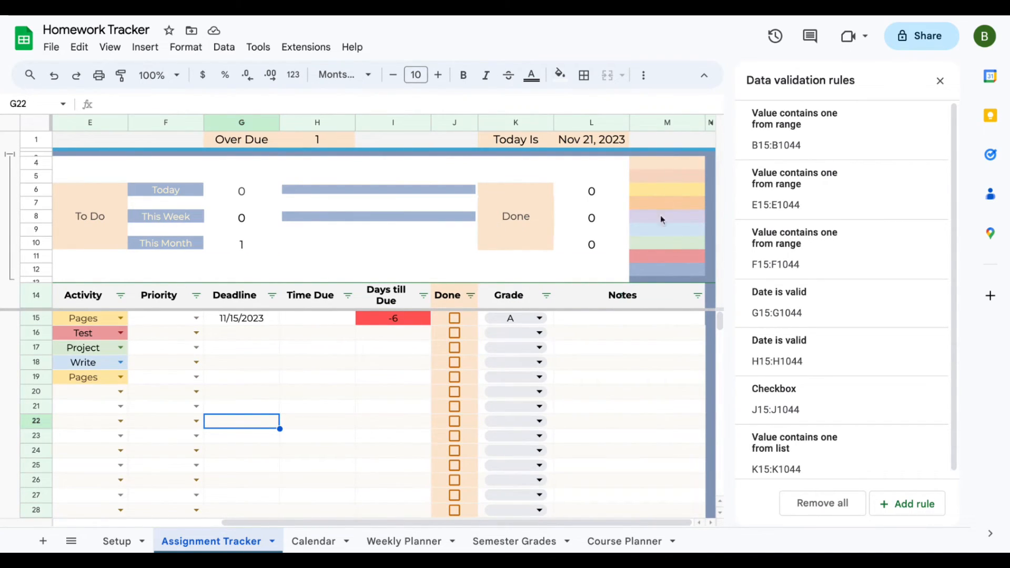
pyautogui.hscroll(-4, 652, 258)
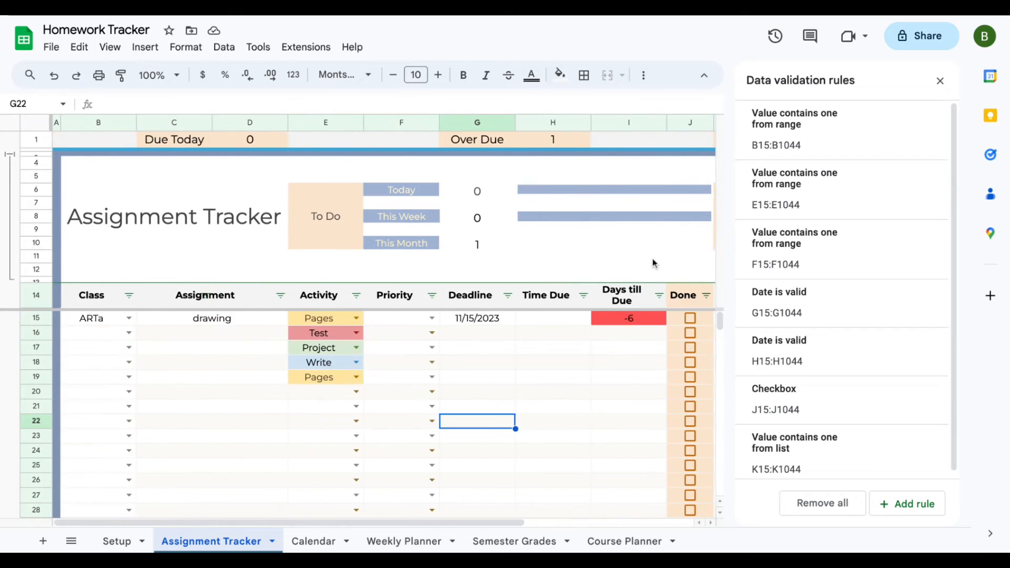
pyautogui.hscroll(5, 652, 258)
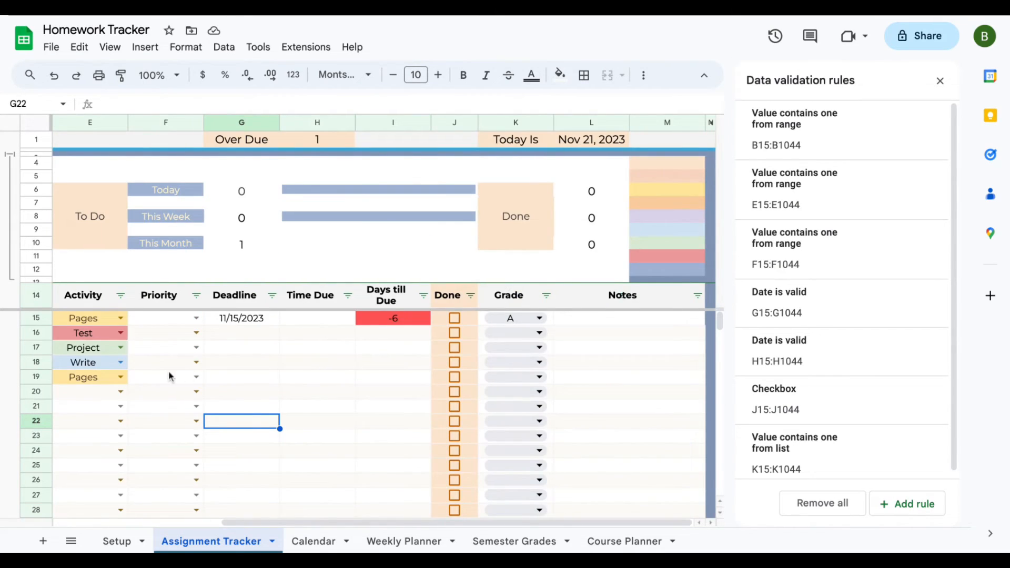
pyautogui.click(102, 322)
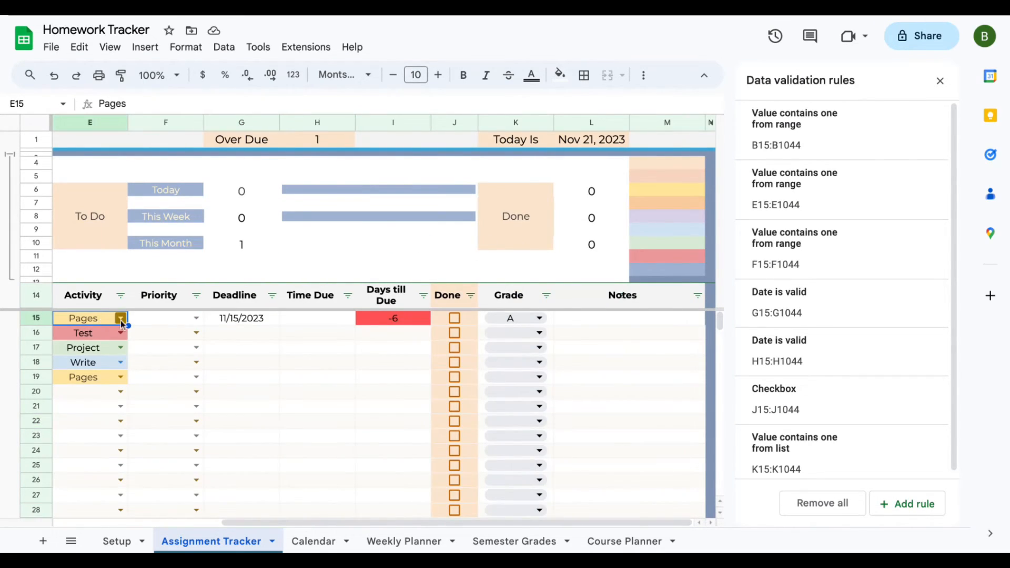
pyautogui.click(122, 319)
pyautogui.click(113, 419)
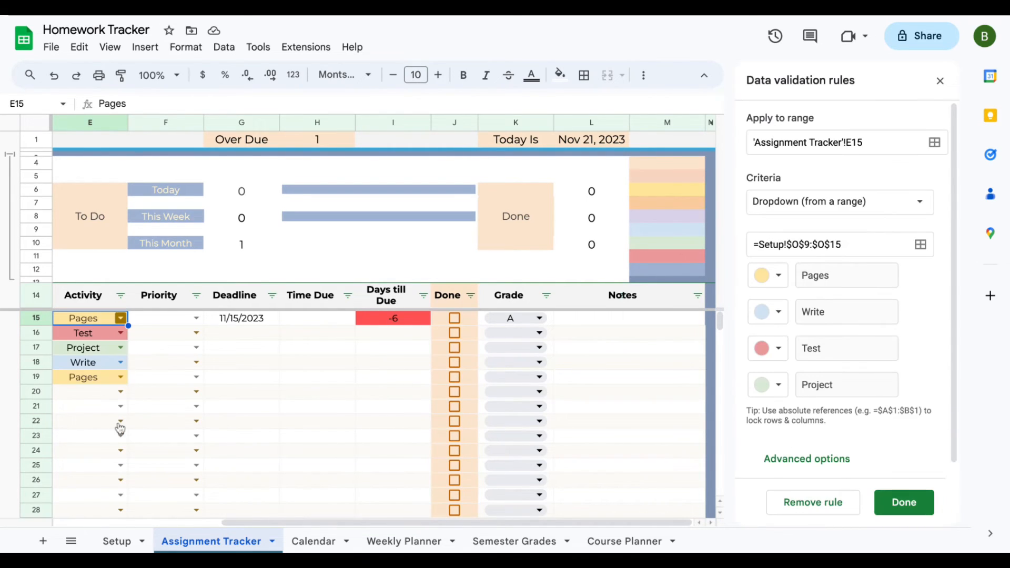
pyautogui.click(777, 275)
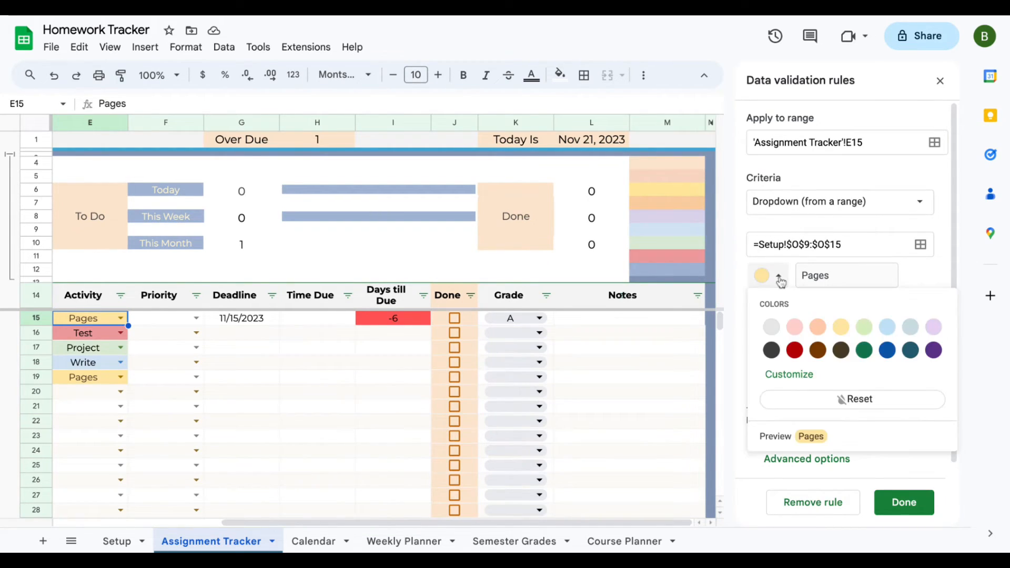
pyautogui.click(801, 376)
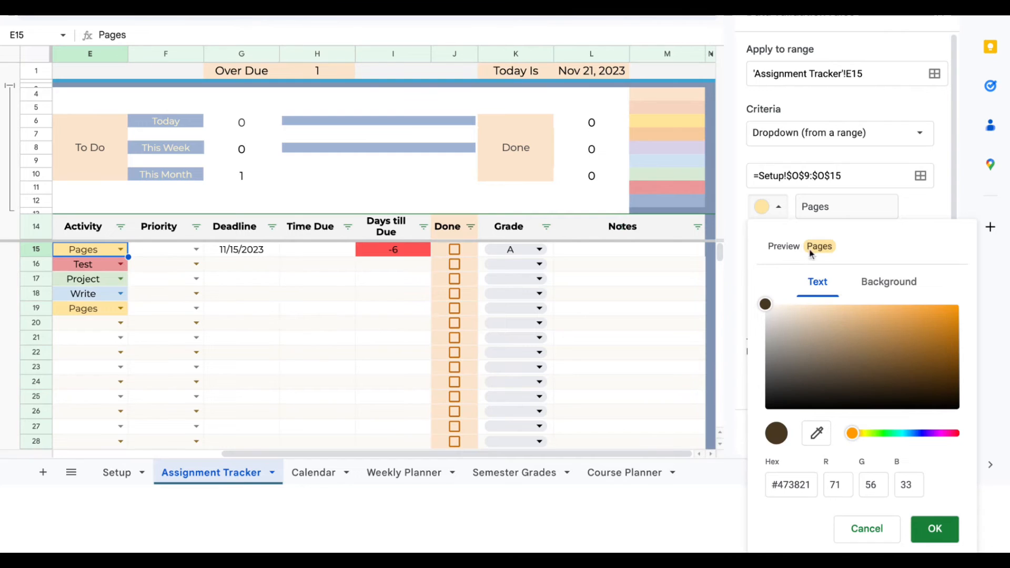
pyautogui.click(888, 282)
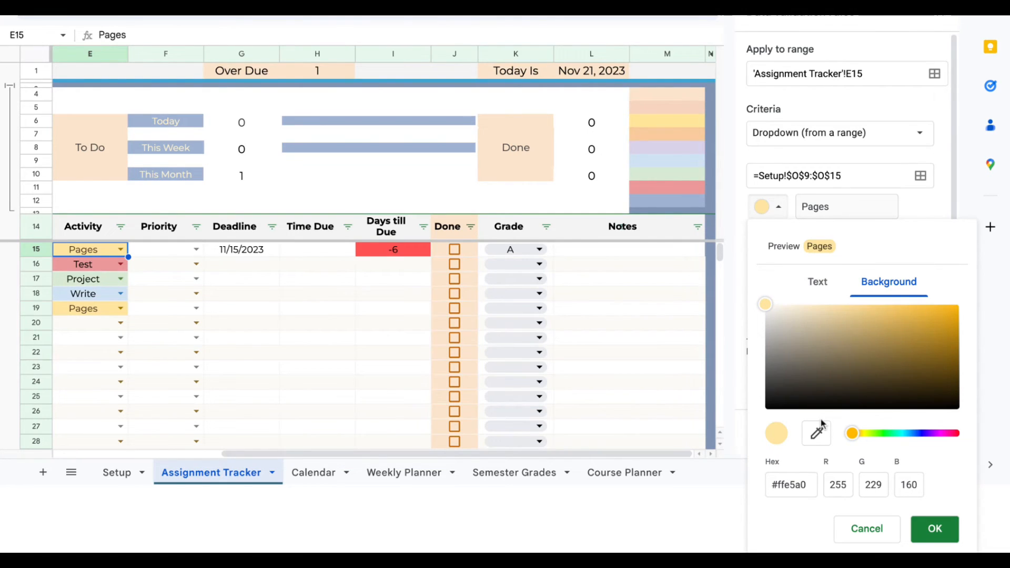
pyautogui.click(816, 435)
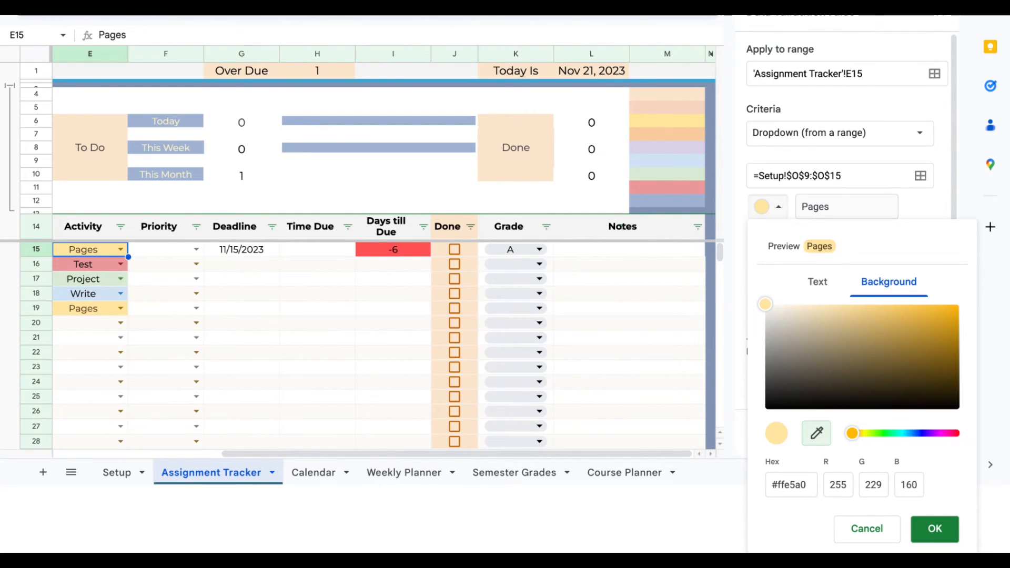
pyautogui.click(911, 499)
pyautogui.click(935, 529)
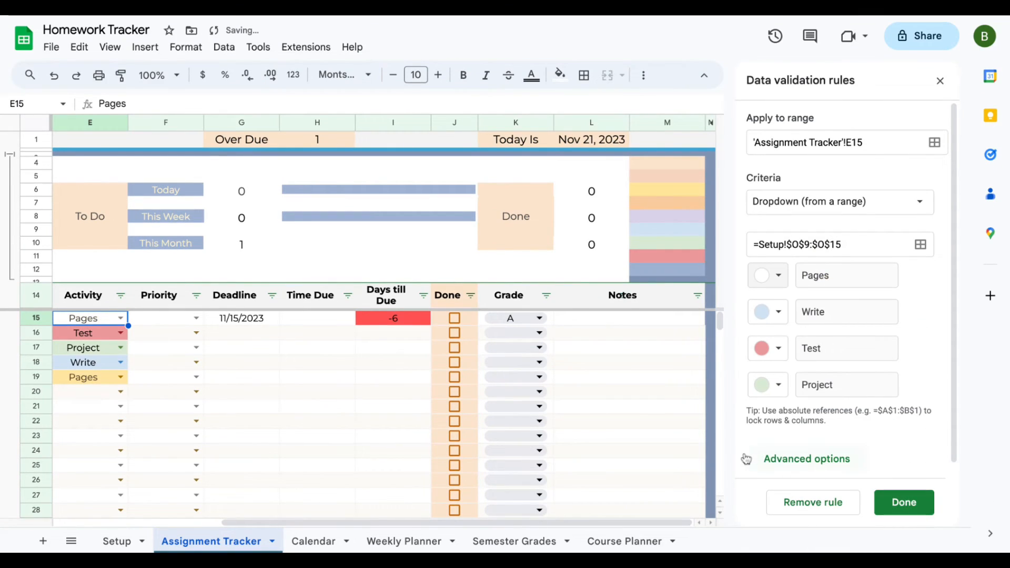
# - Return the Pages option to the preset light yellow and apply the rule to all matching Activity dropdowns
pyautogui.click(780, 277)
pyautogui.click(840, 327)
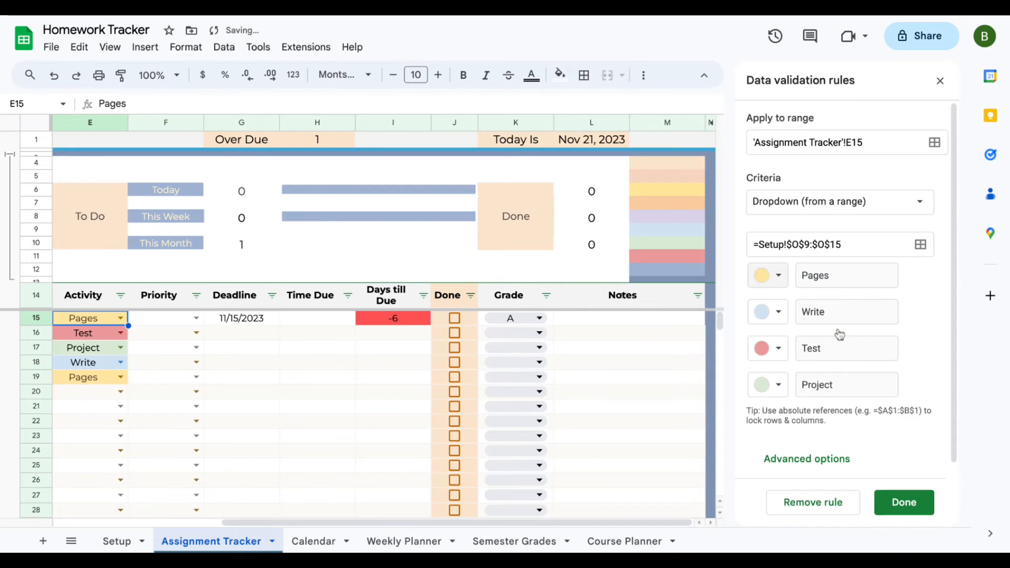
pyautogui.click(904, 503)
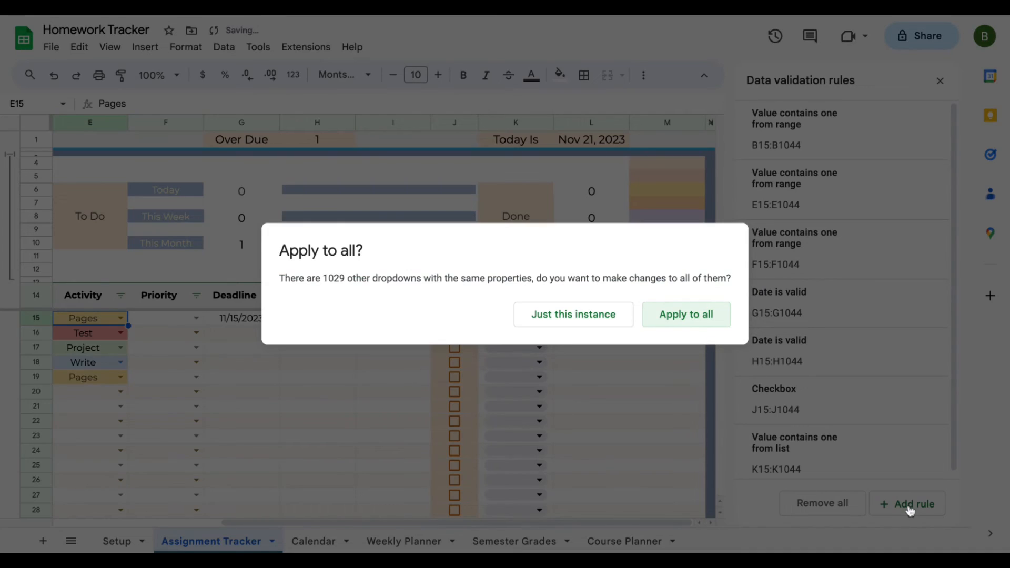
pyautogui.click(682, 313)
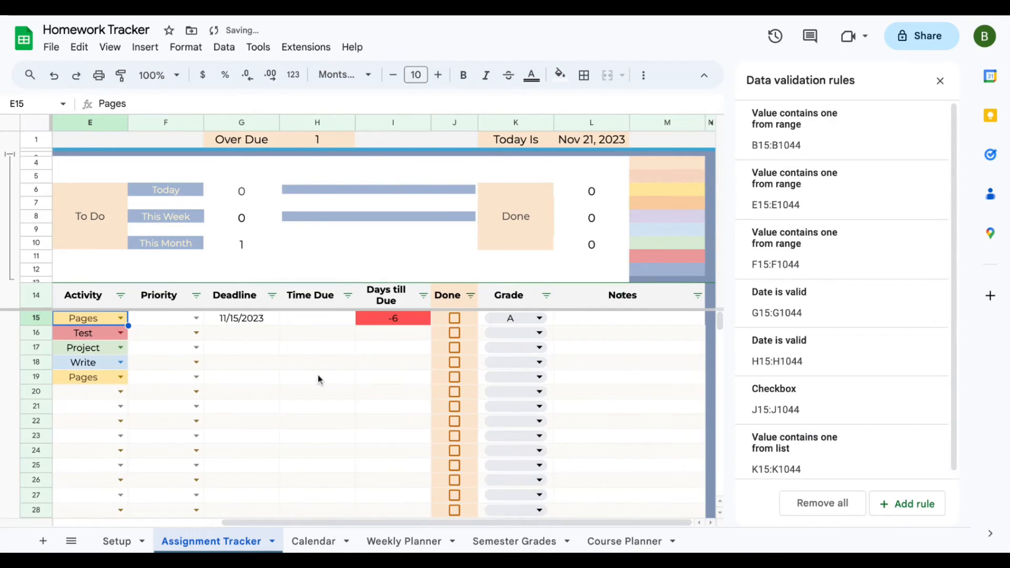
pyautogui.hscroll(-5, 317, 378)
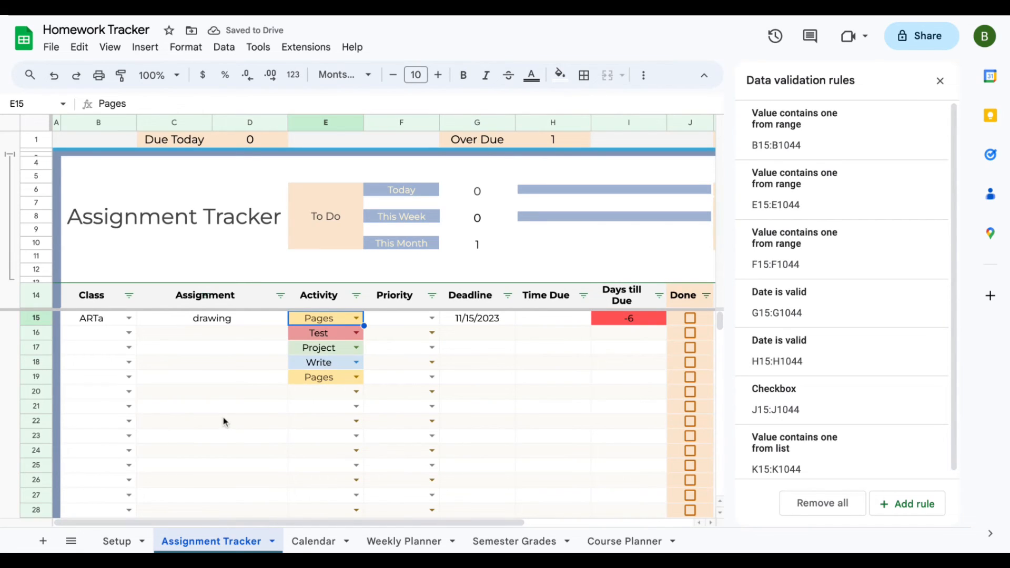
# - Clear the sample class entries in B10:M14 of the Setup sheet's Class table, including checkboxes and times
pyautogui.click(121, 541)
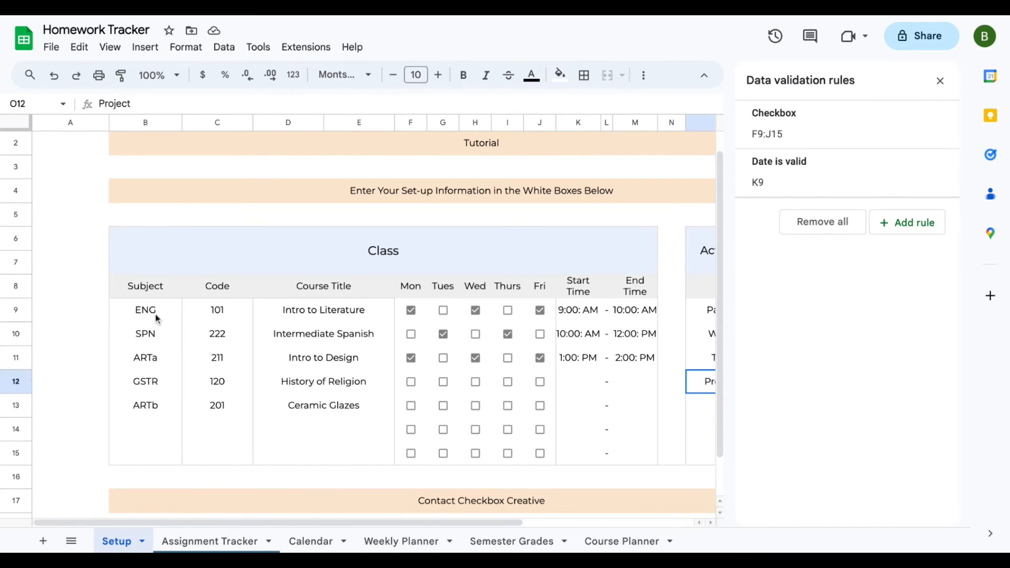
pyautogui.click(131, 335)
pyautogui.hotkey('shift', 'Right')
pyautogui.hotkey('shift', 'Right')
pyautogui.hotkey('shift', 'Right')
pyautogui.hotkey('shift', 'Right')
pyautogui.hotkey('shift', 'Right')
pyautogui.hotkey('shift', 'Right')
pyautogui.hotkey('shift', 'Right')
pyautogui.hotkey('shift', 'Right')
pyautogui.hotkey('shift', 'Down')
pyautogui.hotkey('shift', 'Right')
pyautogui.hotkey('shift', 'Right')
pyautogui.hotkey('shift', 'Down')
pyautogui.hotkey('shift', 'Down')
pyautogui.hotkey('shift', 'Down')
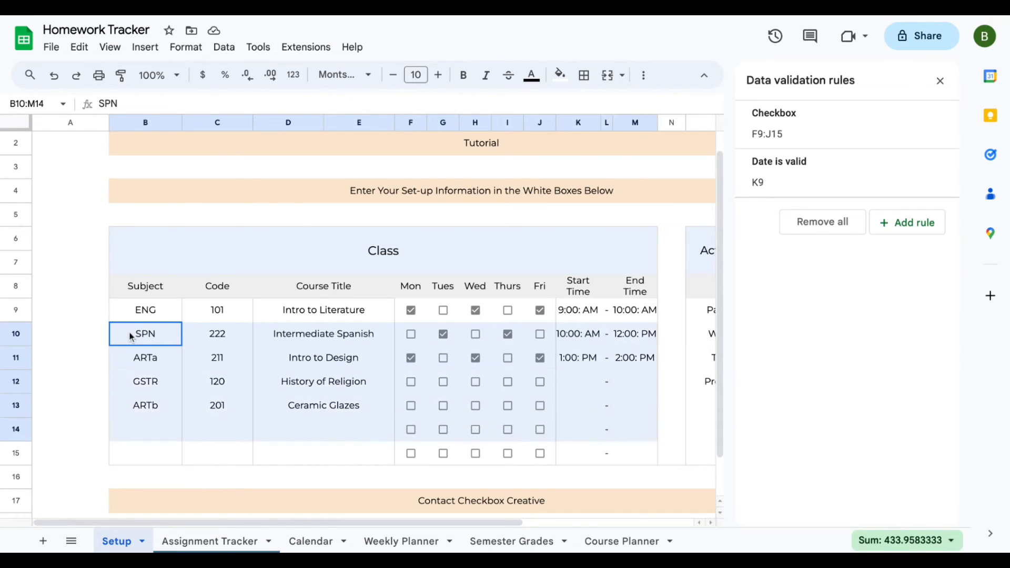
pyautogui.press('Delete')
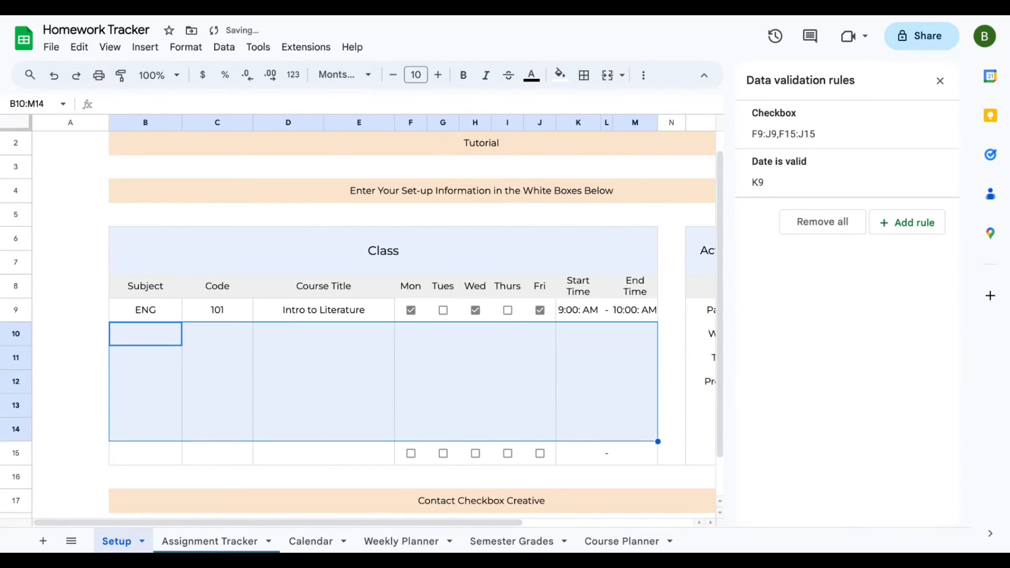
pyautogui.click(637, 361)
# - Clear the ENG class row B9:M9 on the Setup sheet and undo that deletion
pyautogui.click(167, 313)
pyautogui.hotkey('shift', 'Right')
pyautogui.hotkey('shift', 'Right')
pyautogui.hotkey('shift', 'Right')
pyautogui.hotkey('shift', 'Right')
pyautogui.hotkey('shift', 'Right')
pyautogui.hotkey('shift', 'Right')
pyautogui.hotkey('shift', 'Right')
pyautogui.hotkey('shift', 'Right')
pyautogui.hotkey('shift', 'Right')
pyautogui.hotkey('shift', 'Right')
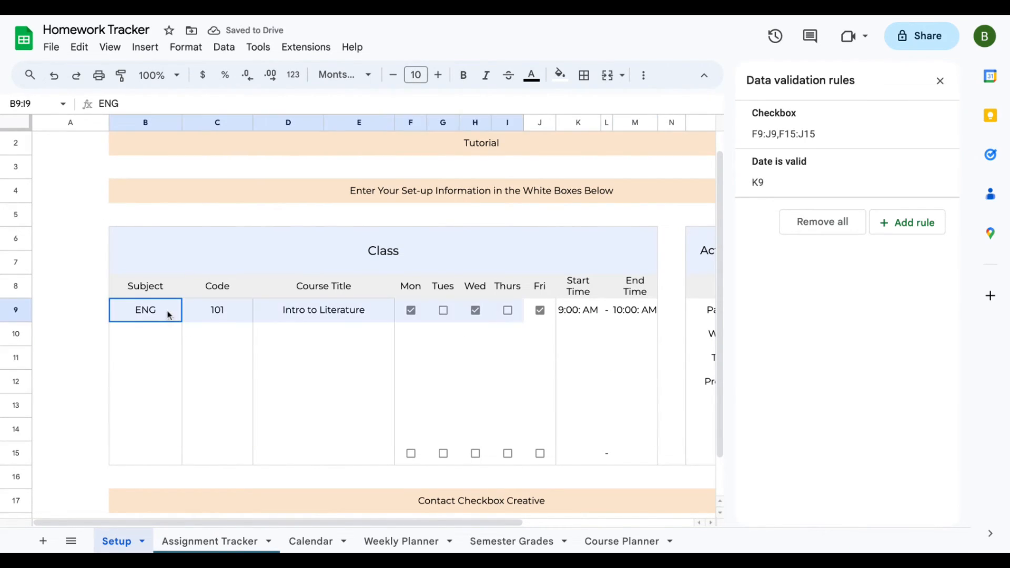
pyautogui.press('Delete')
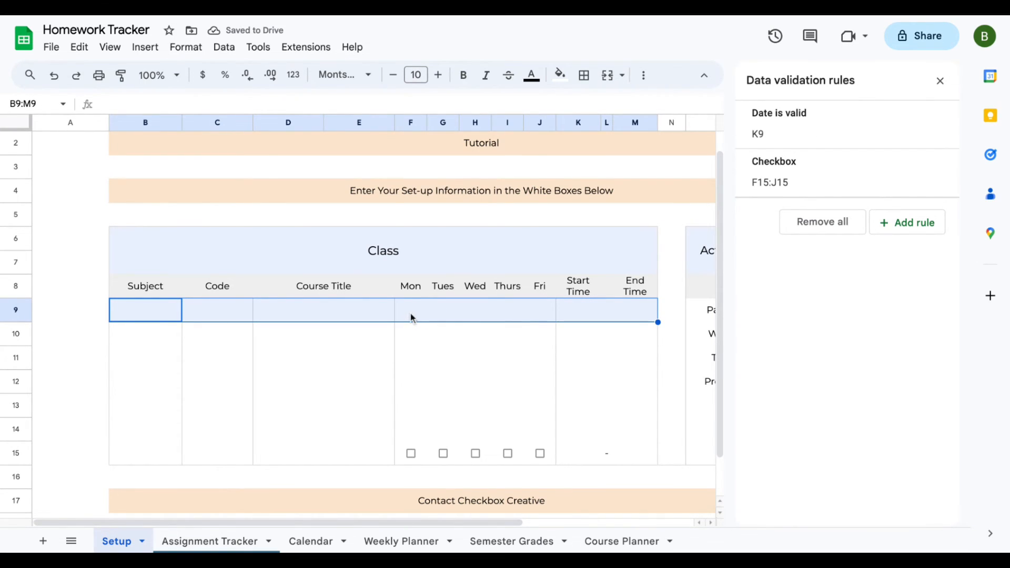
pyautogui.click(54, 76)
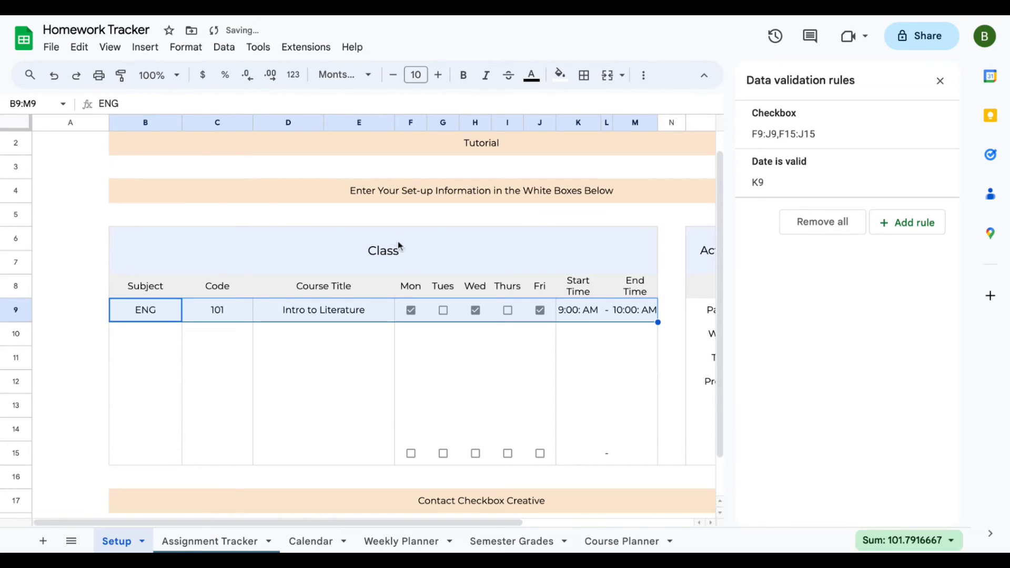
# - Fill row 15's unchecked Mon to Fri checkboxes up through row 9 of the Class table
pyautogui.click(453, 309)
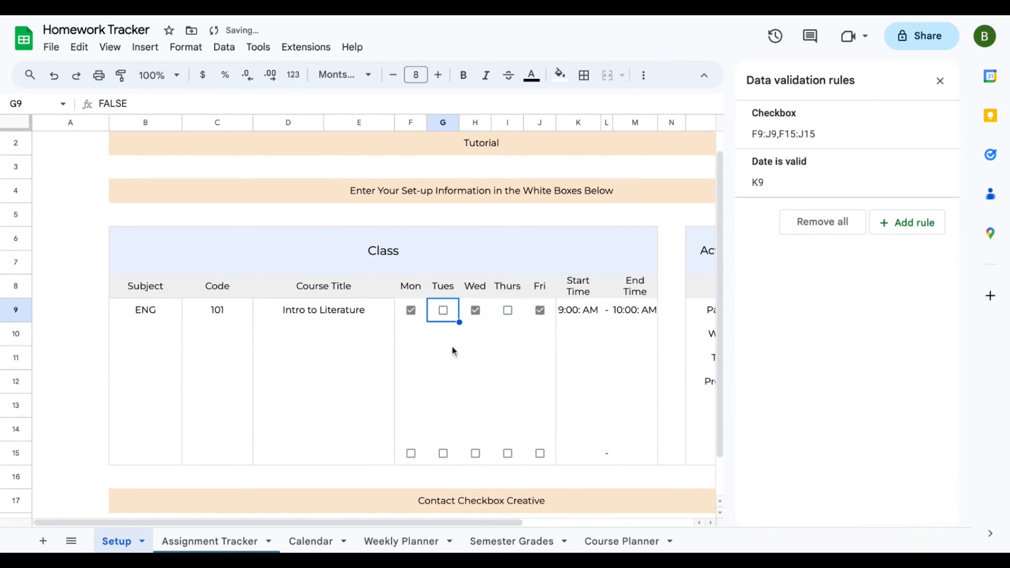
pyautogui.click(424, 459)
pyautogui.moveTo(425, 465); pyautogui.dragTo(416, 313)
pyautogui.moveTo(556, 322); pyautogui.dragTo(546, 454)
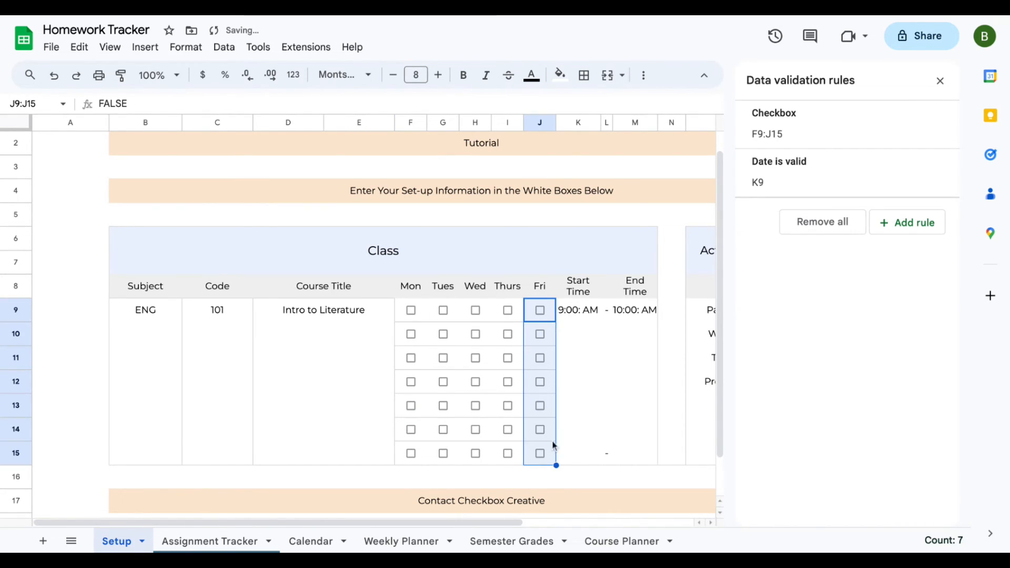
# - Delete the ENG class's start and end times, including the dash between them, in K9:M9
pyautogui.click(592, 389)
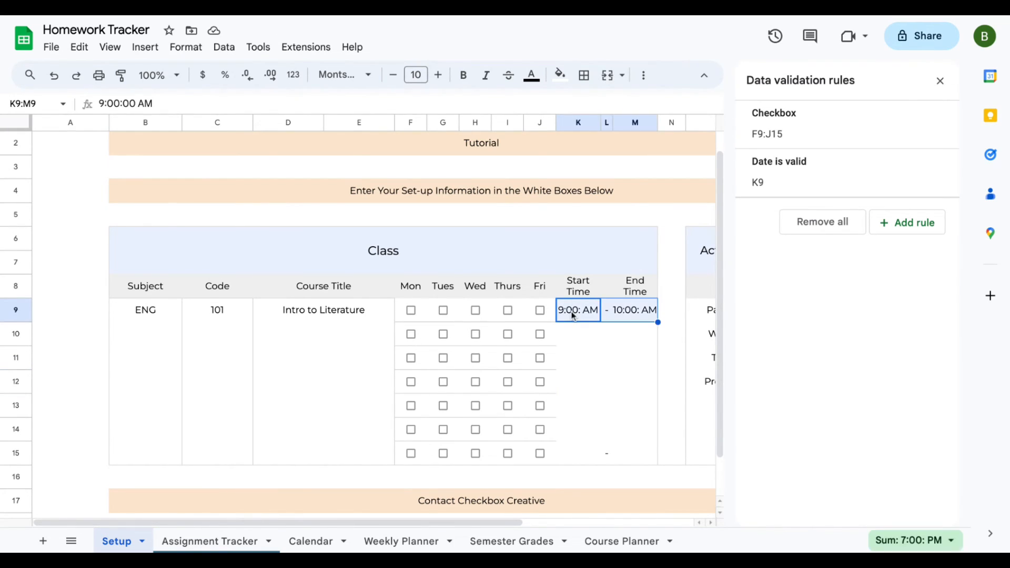
pyautogui.press('Delete')
pyautogui.click(578, 339)
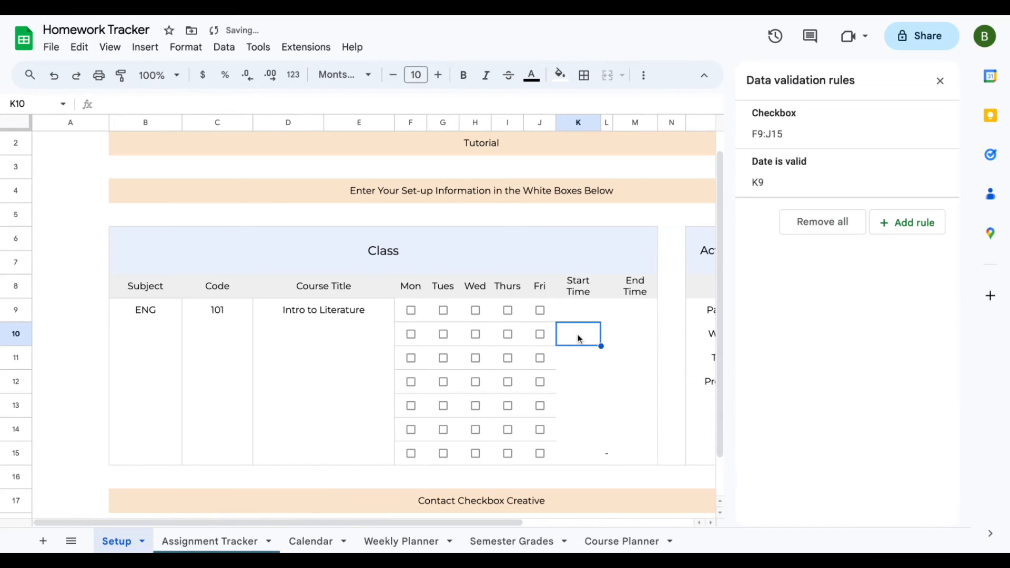
# - Check the Assignment Tracker sheet, and return to the empty Subject cell B10 on the Setup sheet
pyautogui.click(161, 319)
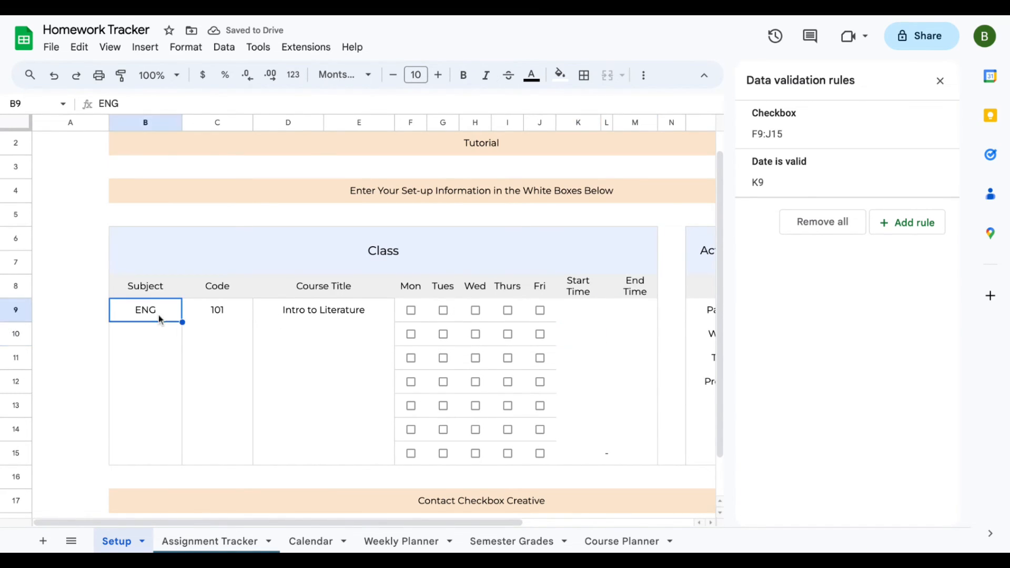
pyautogui.click(208, 541)
pyautogui.click(116, 541)
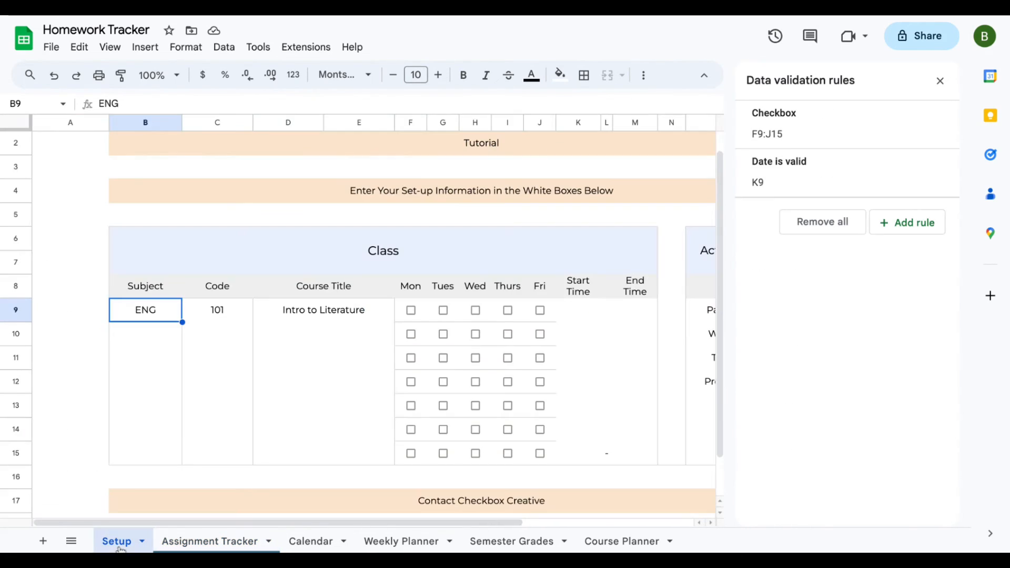
pyautogui.click(149, 332)
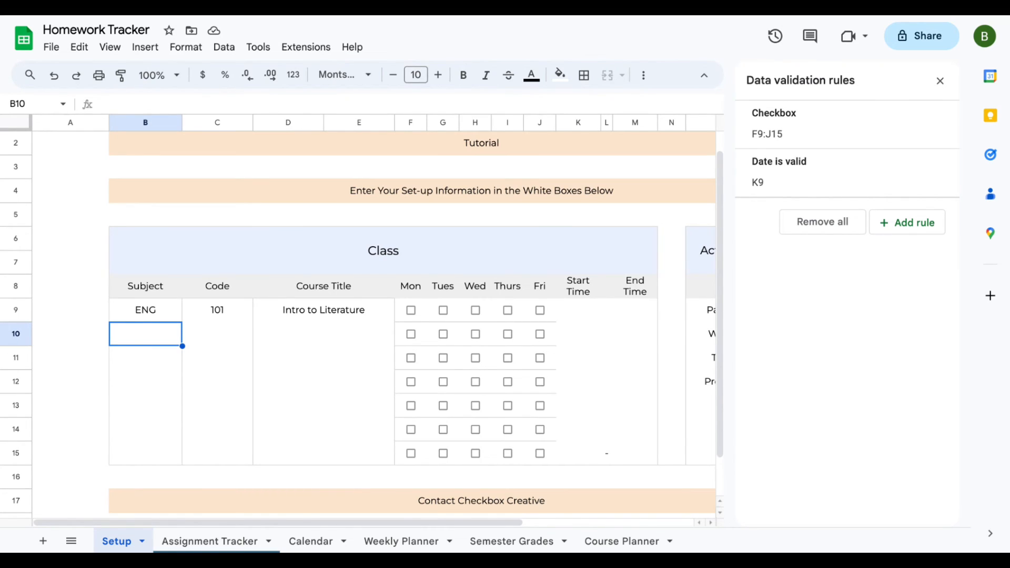
# - Enter subject SPN with code 222 in row 10 and MATH with code 201 in row 11 of the Class table
pyautogui.write('SPN')
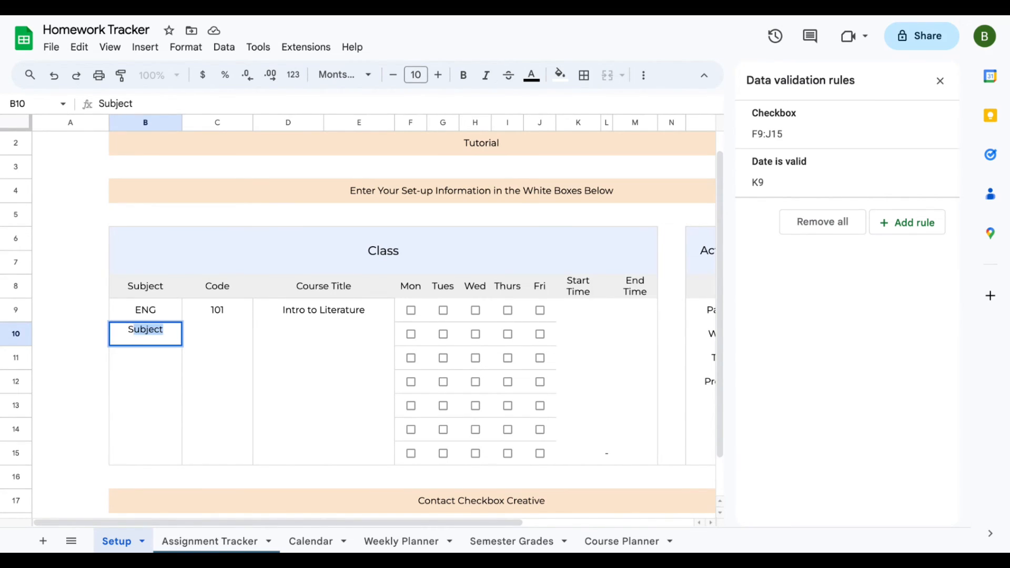
pyautogui.click(151, 358)
pyautogui.write('MATH')
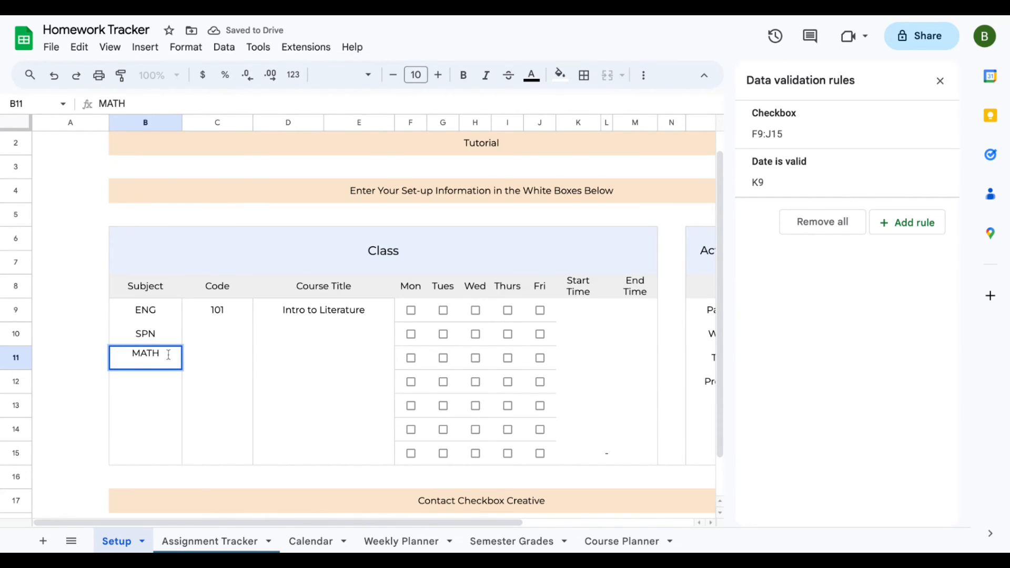
pyautogui.click(205, 361)
pyautogui.write('201')
pyautogui.click(214, 335)
pyautogui.write('222')
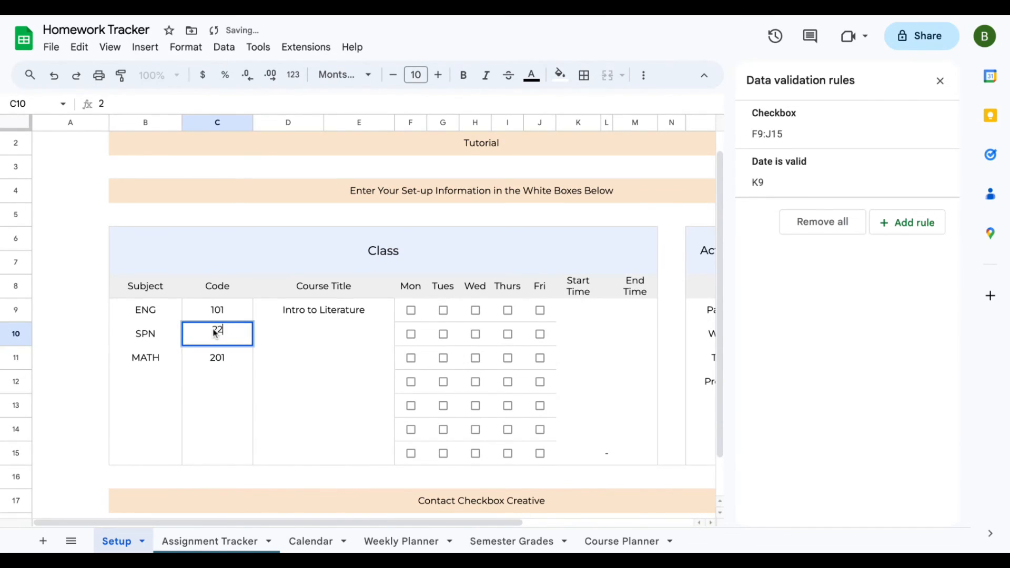
# - Add subject CER with code 410 in row 12 of the Class table
pyautogui.click(155, 383)
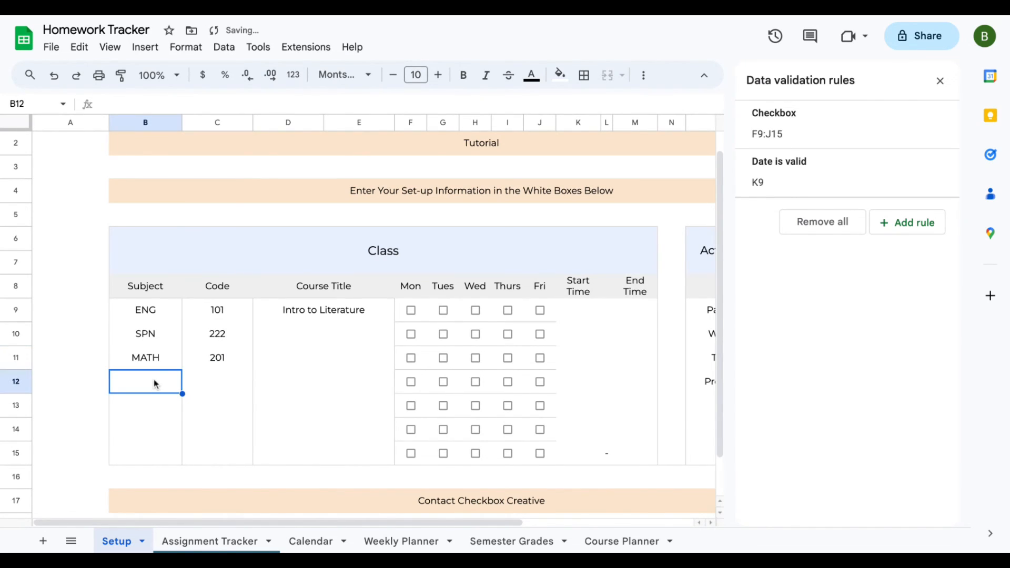
pyautogui.write('CER')
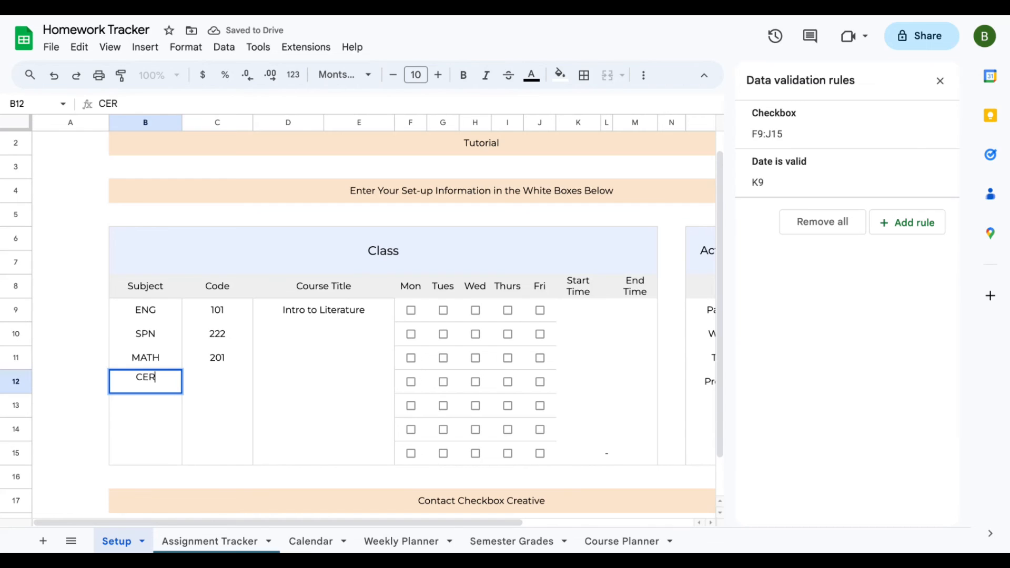
pyautogui.click(208, 385)
pyautogui.write('410')
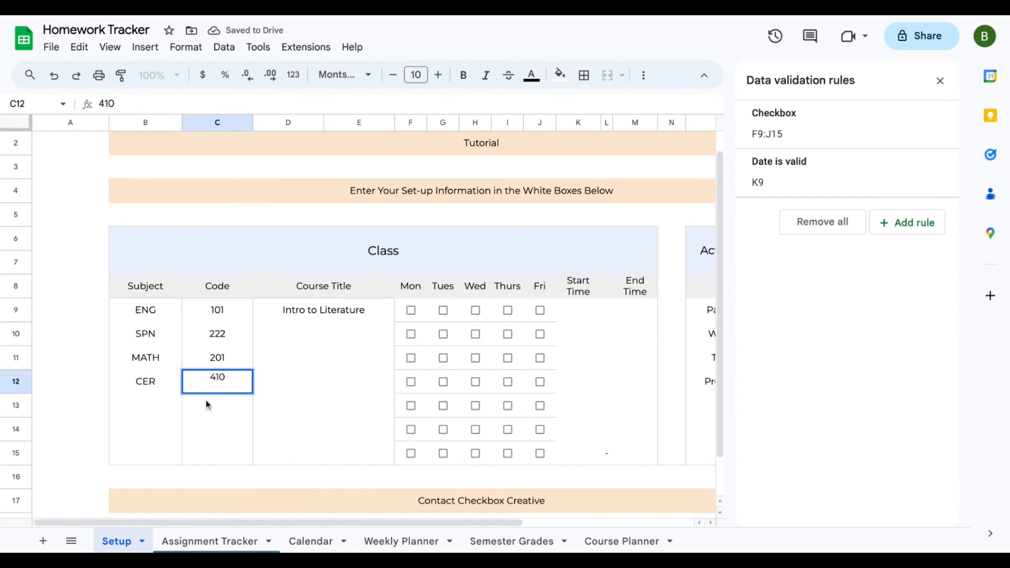
pyautogui.click(206, 400)
# - Set row 15's Class to ENG on the Assignment Tracker sheet and open the class choices for row 16
pyautogui.click(211, 547)
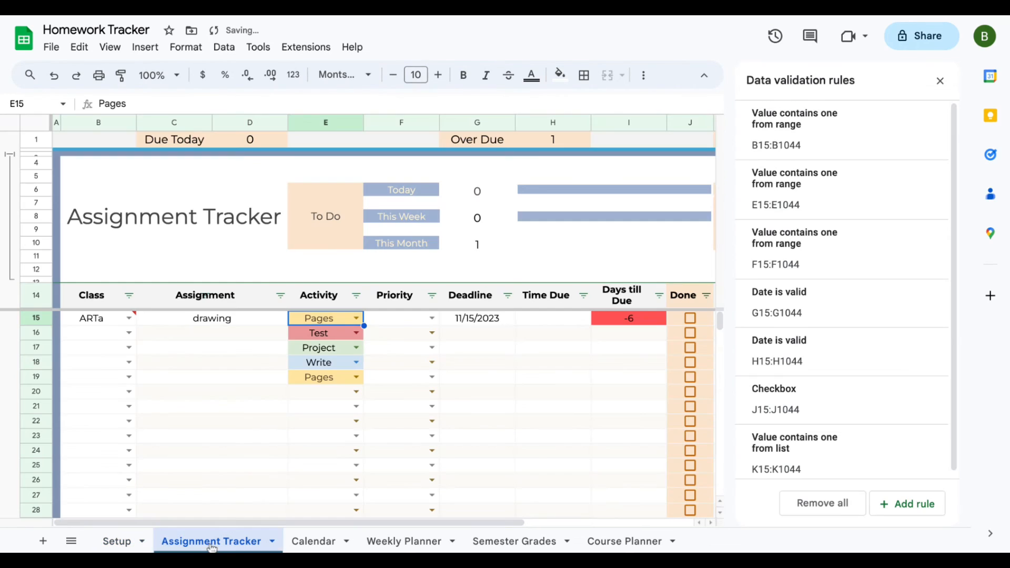
pyautogui.click(128, 318)
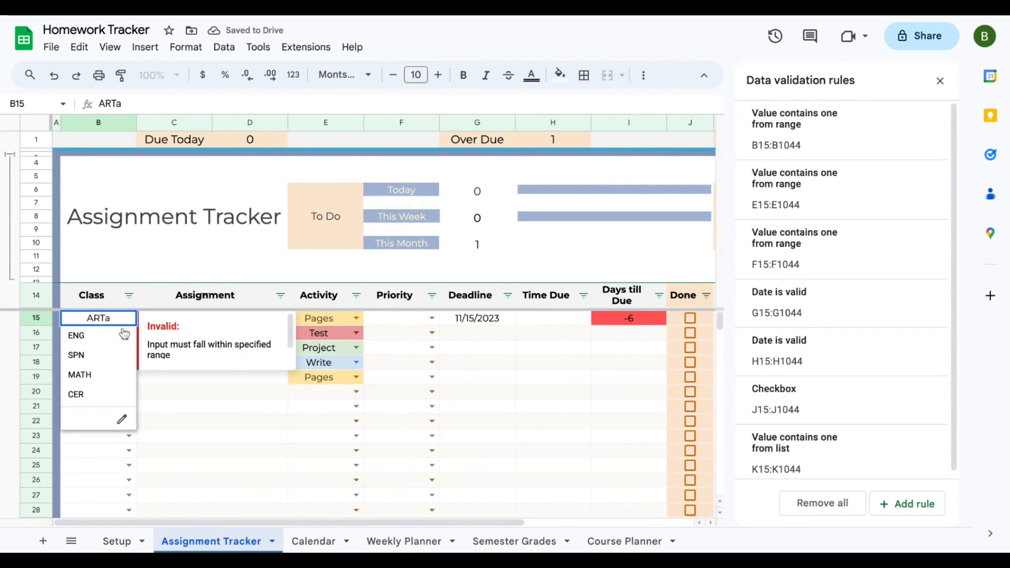
pyautogui.click(114, 337)
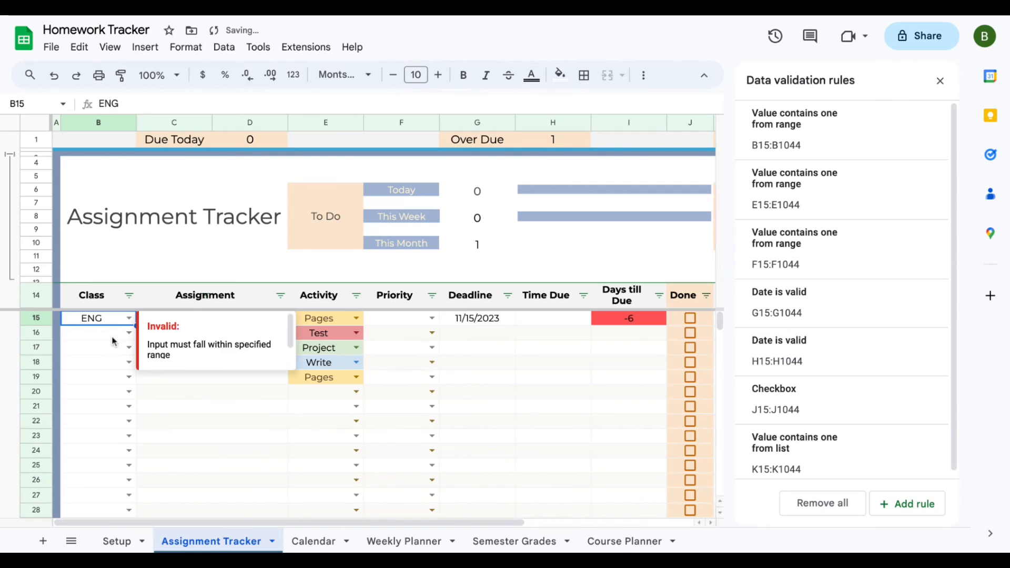
pyautogui.click(112, 337)
pyautogui.click(129, 334)
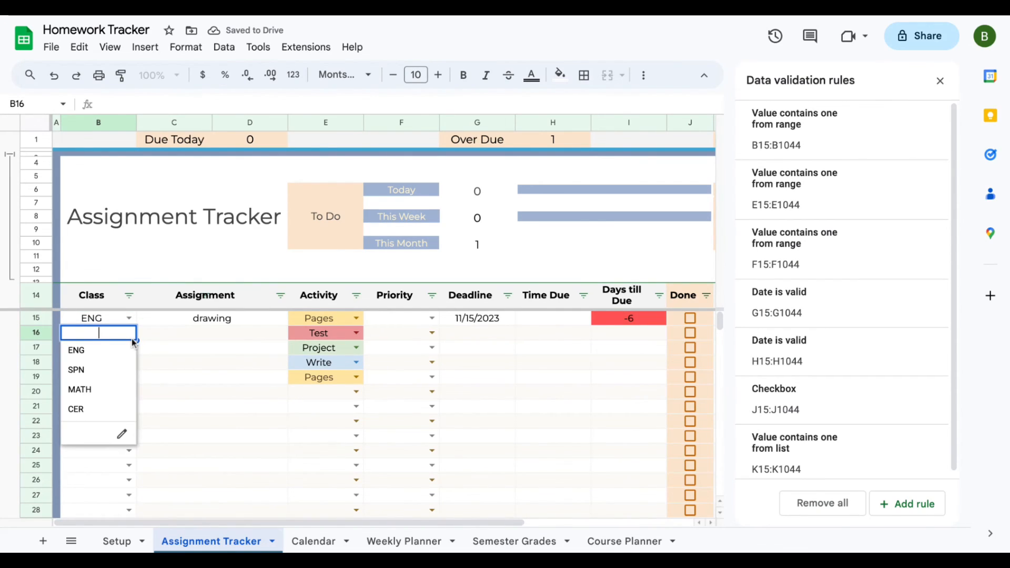
# - Replace the Assignment text in row 15 with "Reading Book 2 pgs 50-99"
pyautogui.click(164, 317)
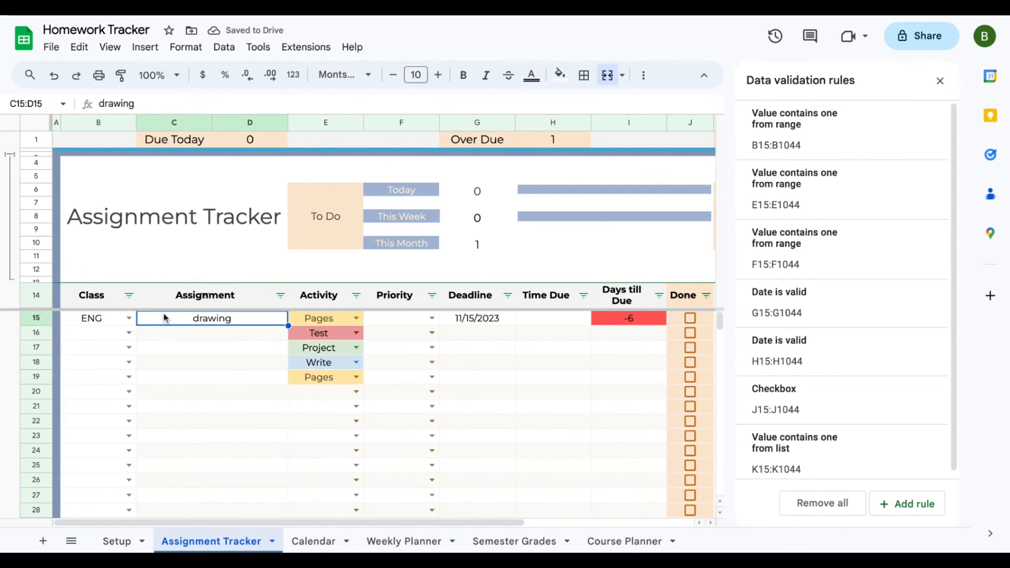
pyautogui.write('Reading')
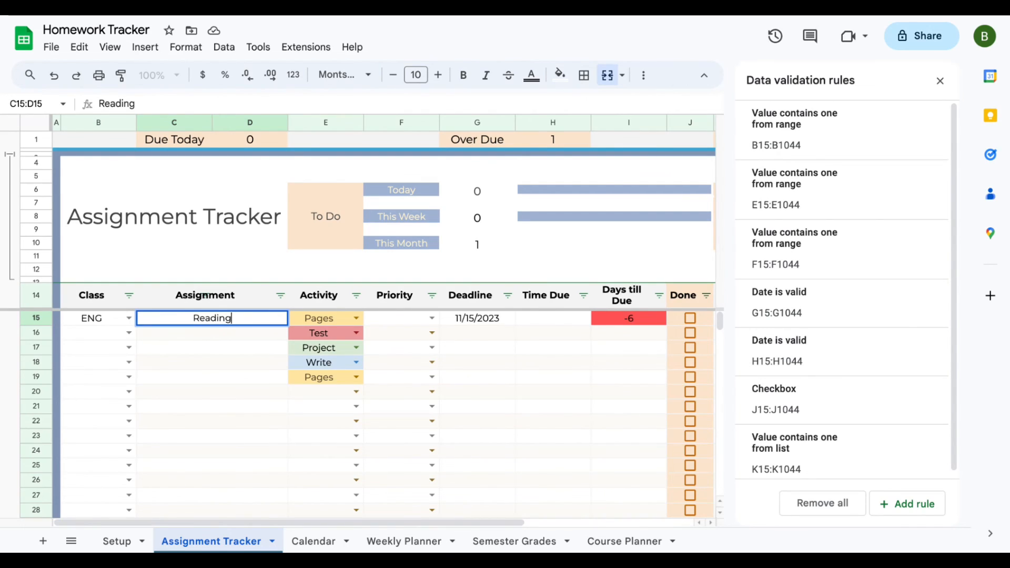
pyautogui.write(' Book 2 pgs')
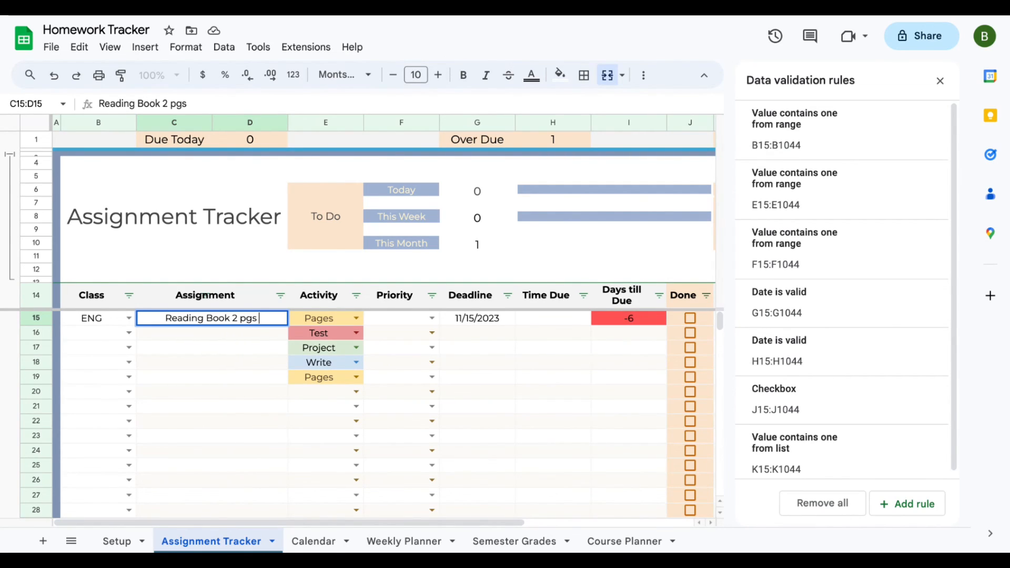
pyautogui.write(' 50-99')
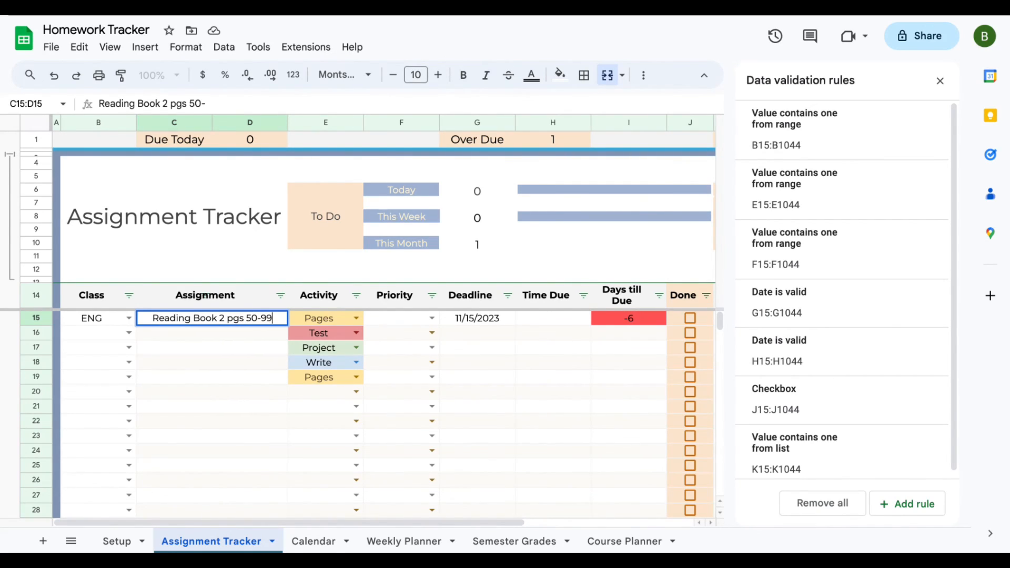
pyautogui.press('Return')
# - Set the Class in row 16 of the Assignment Tracker to SPN
pyautogui.click(92, 333)
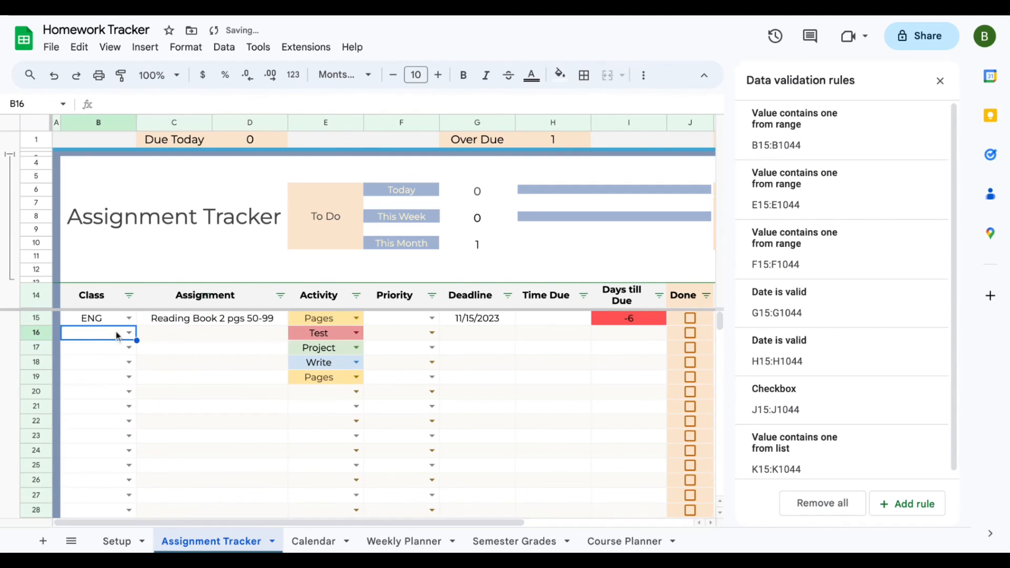
pyautogui.click(130, 334)
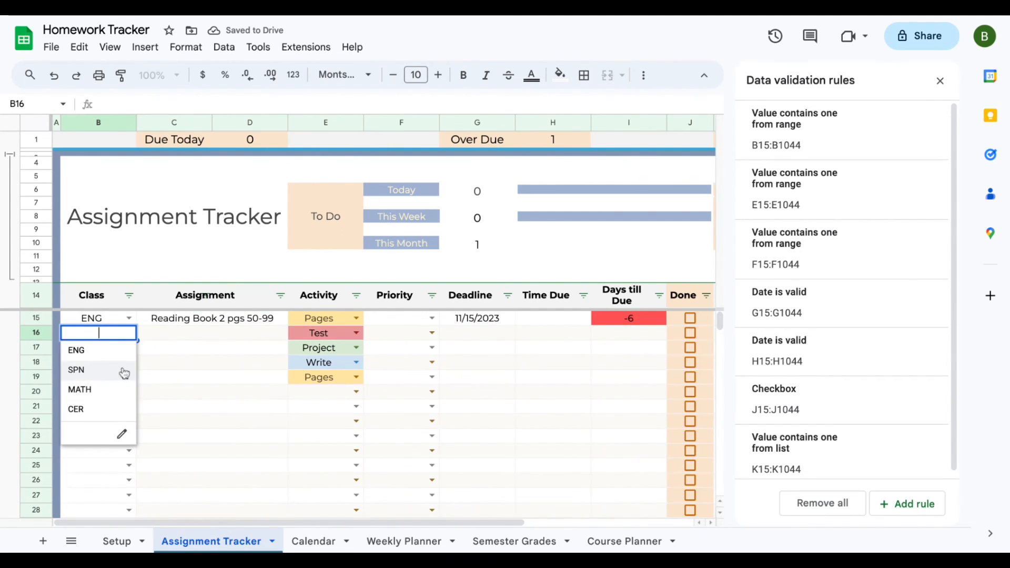
pyautogui.click(124, 371)
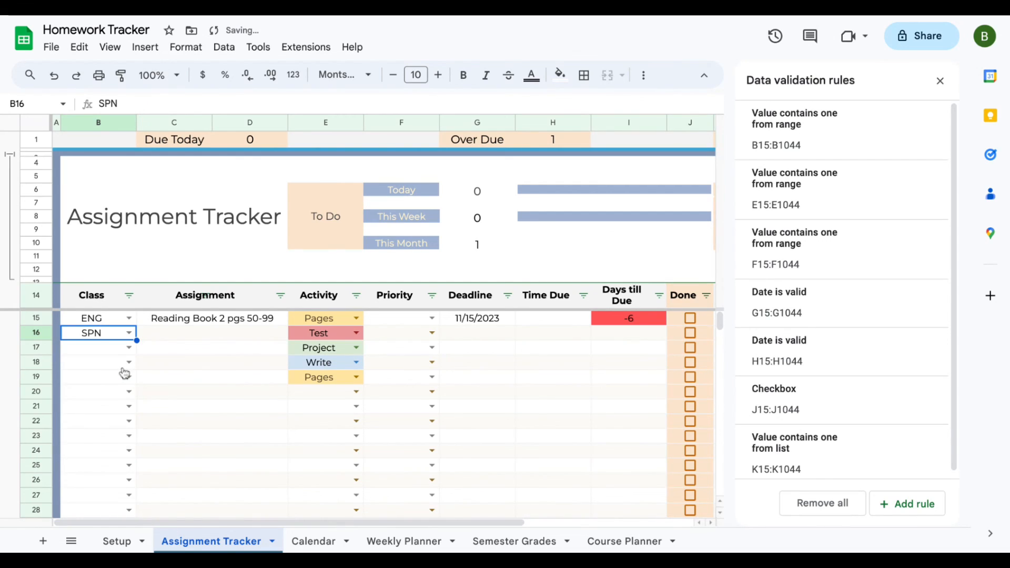
# - Inspect the colour options for ENG in B17's dropdown rule, close the rule without changes, and return to the Setup sheet
pyautogui.click(112, 348)
pyautogui.click(129, 347)
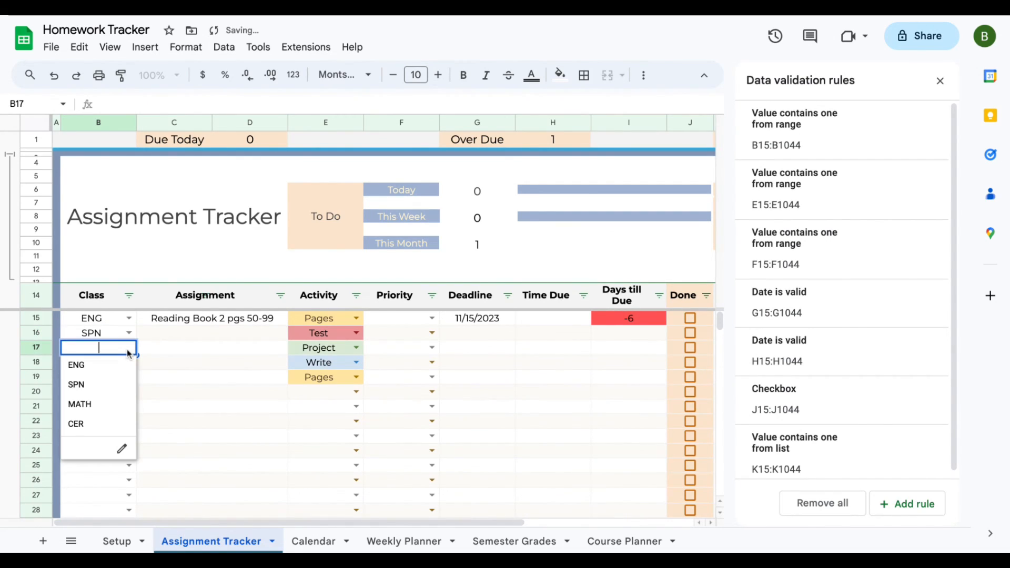
pyautogui.click(119, 446)
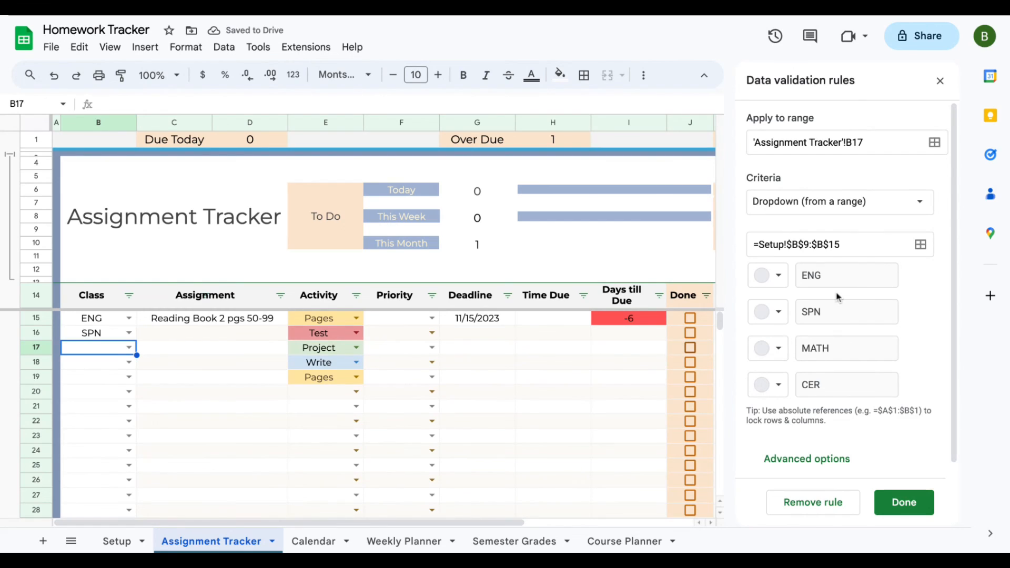
pyautogui.click(780, 275)
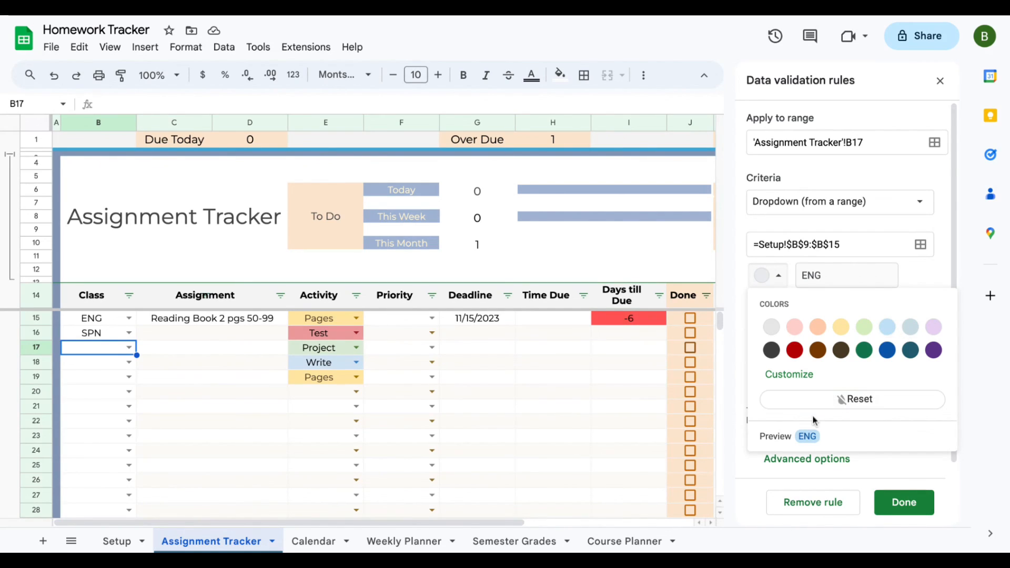
pyautogui.click(940, 81)
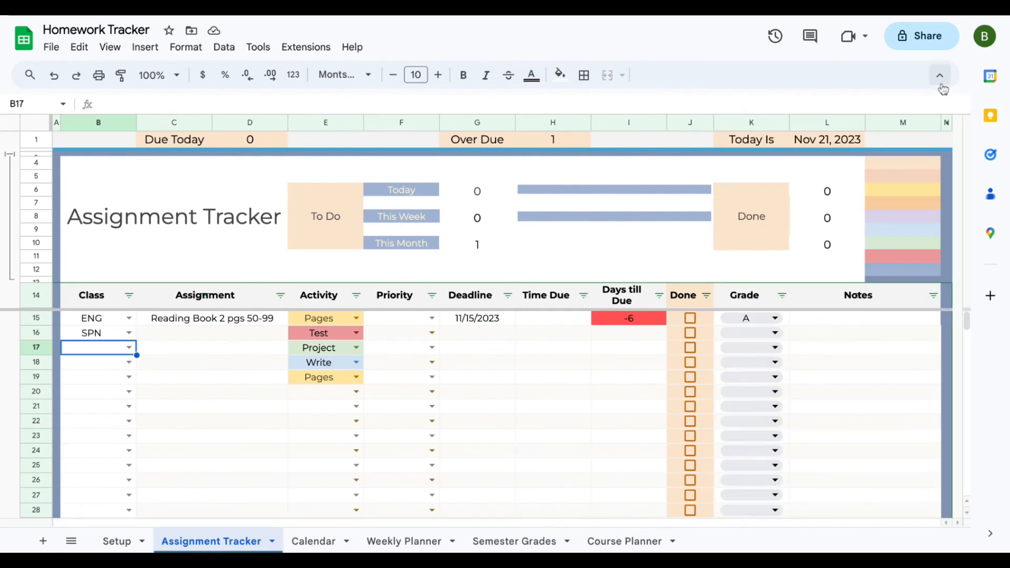
pyautogui.click(117, 542)
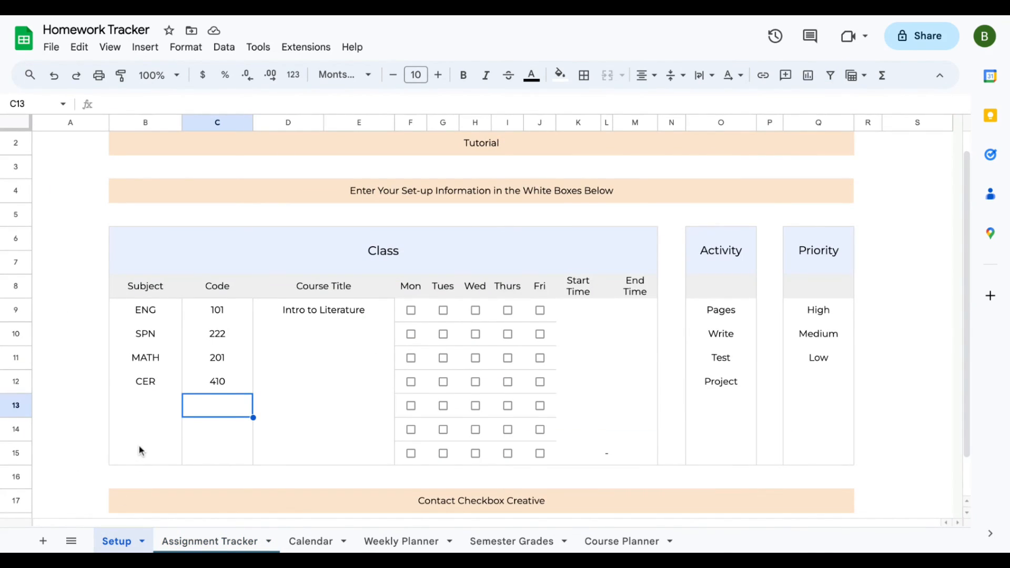